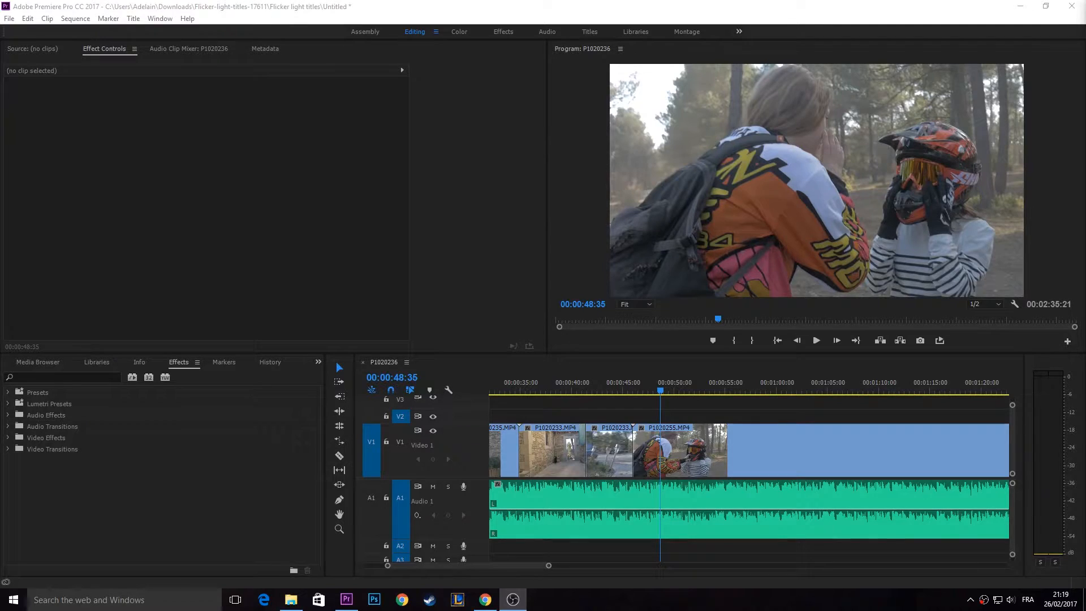
- Search the effects for "magic bullet"
click(535, 5)
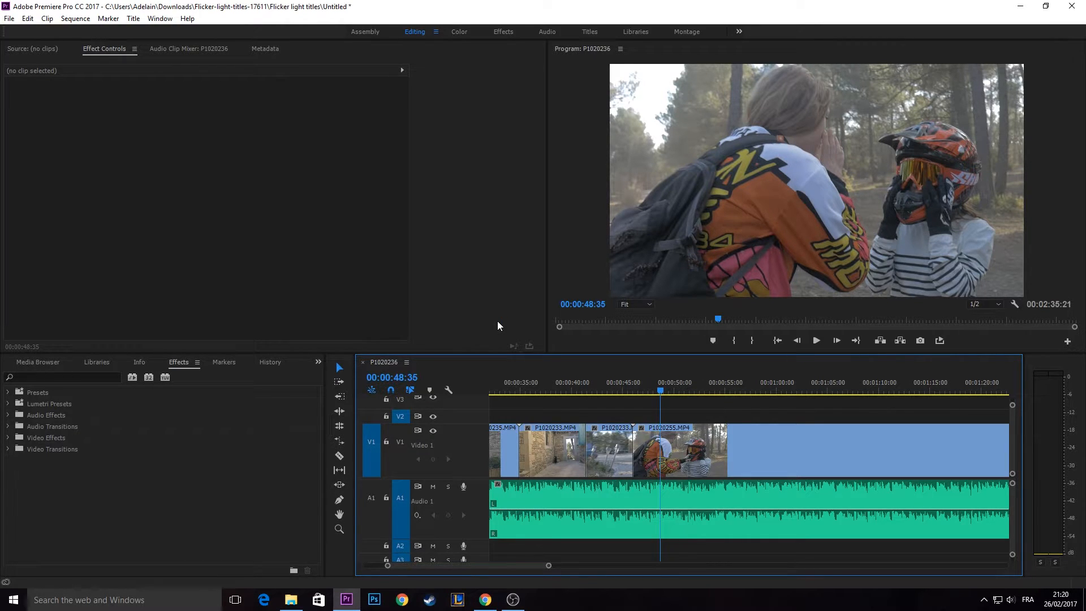
scroll(662, 406, left, 2)
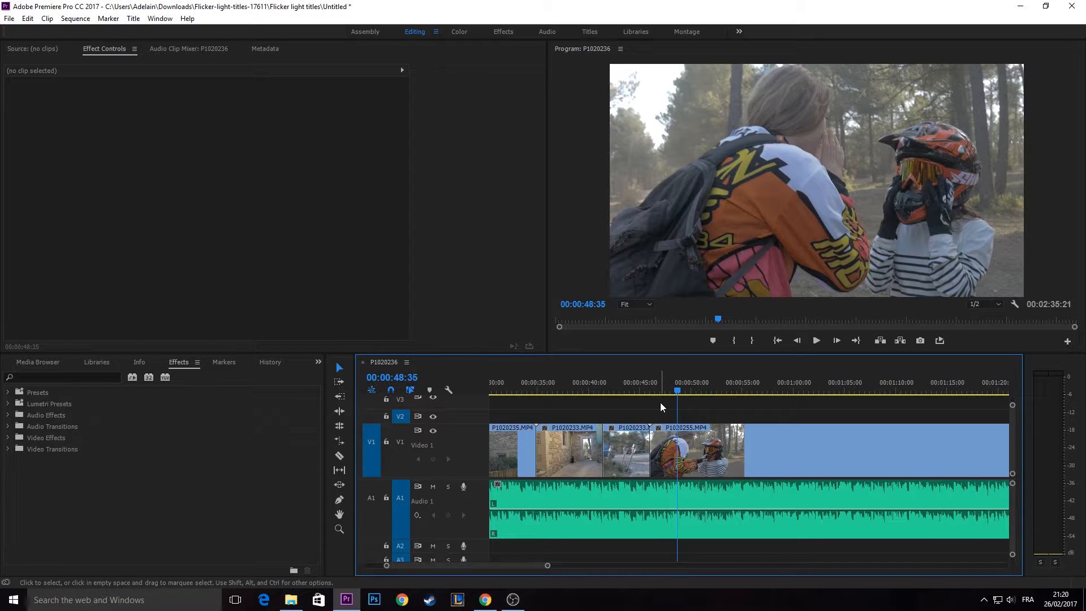
click(51, 377)
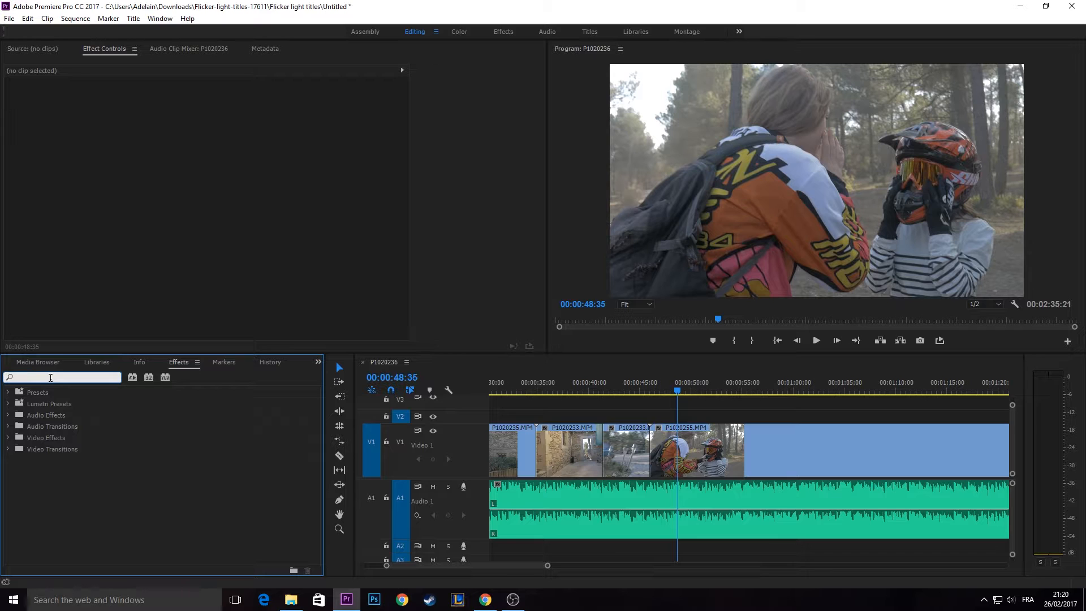
text(magic bullet)
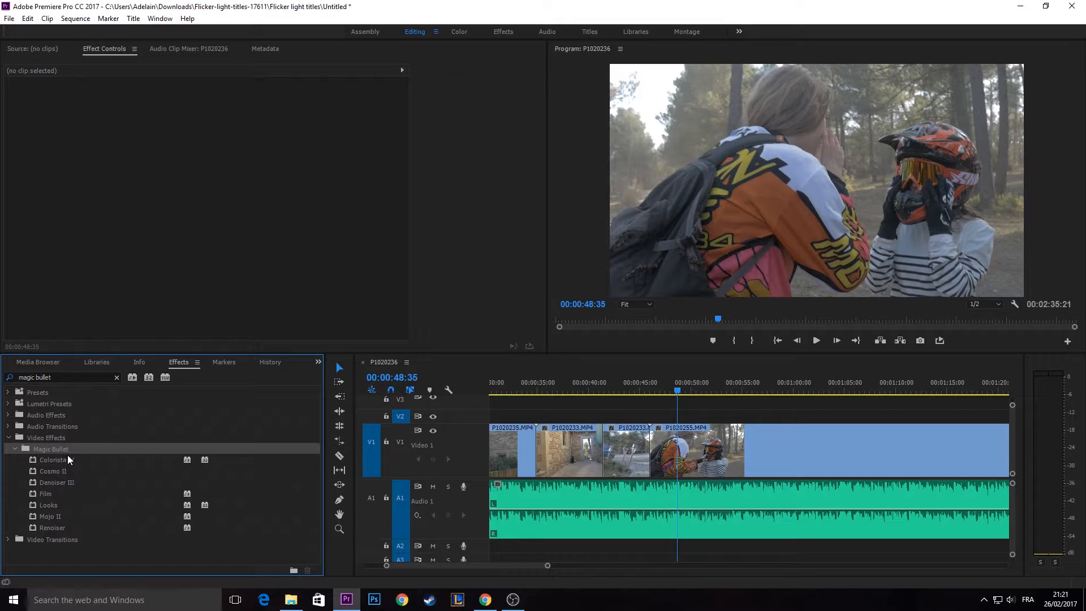
- Apply the Magic Bullet Looks effect to the P1020255.MP4 clip on track V1
click(51, 505)
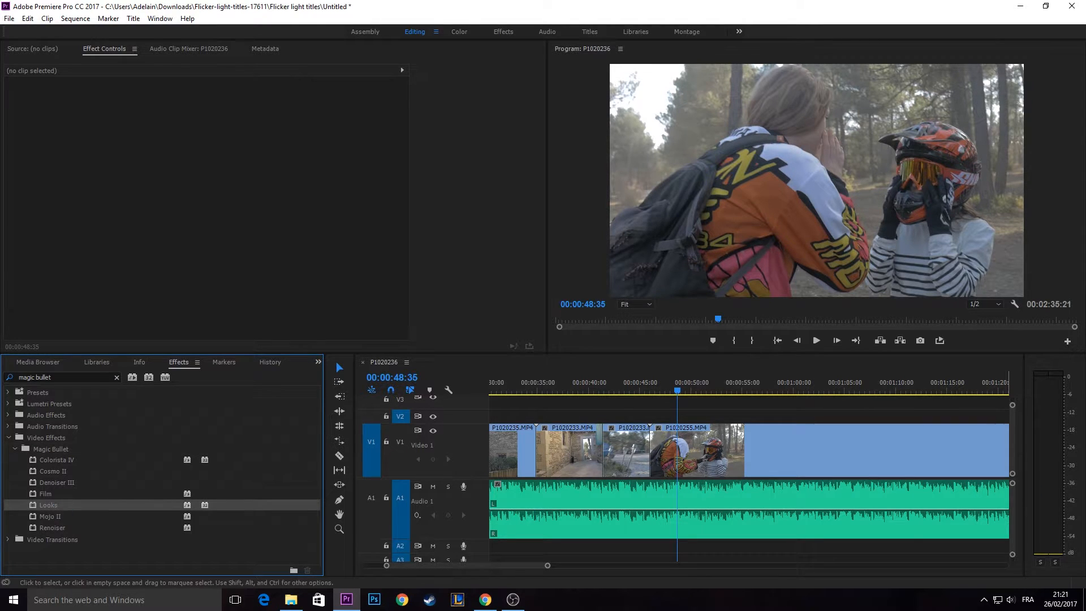
scroll(736, 463, up, 3)
scroll(748, 461, down, 2)
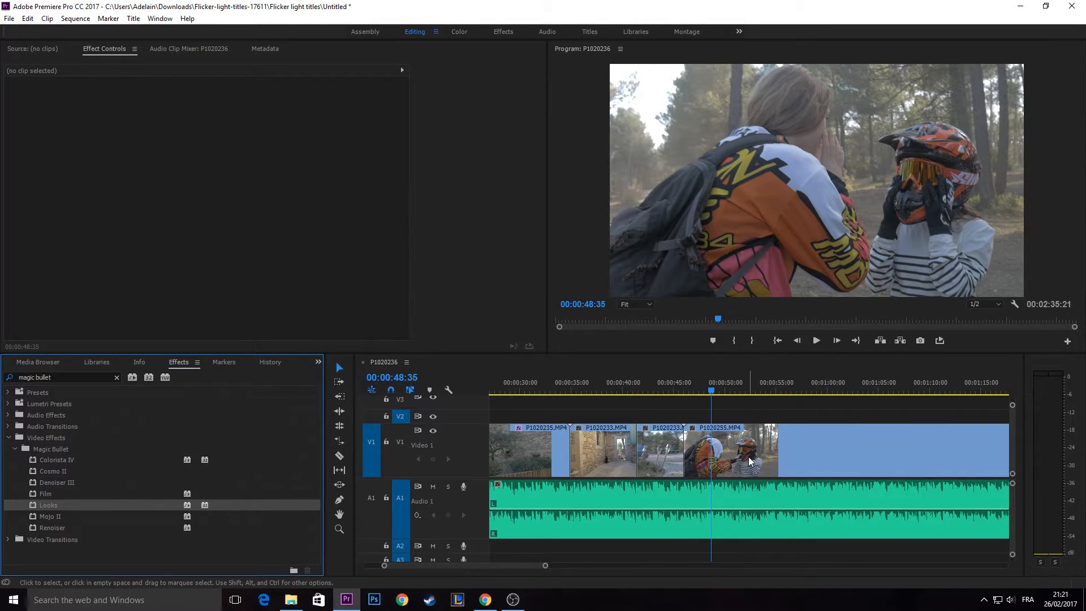
scroll(749, 461, down, 2)
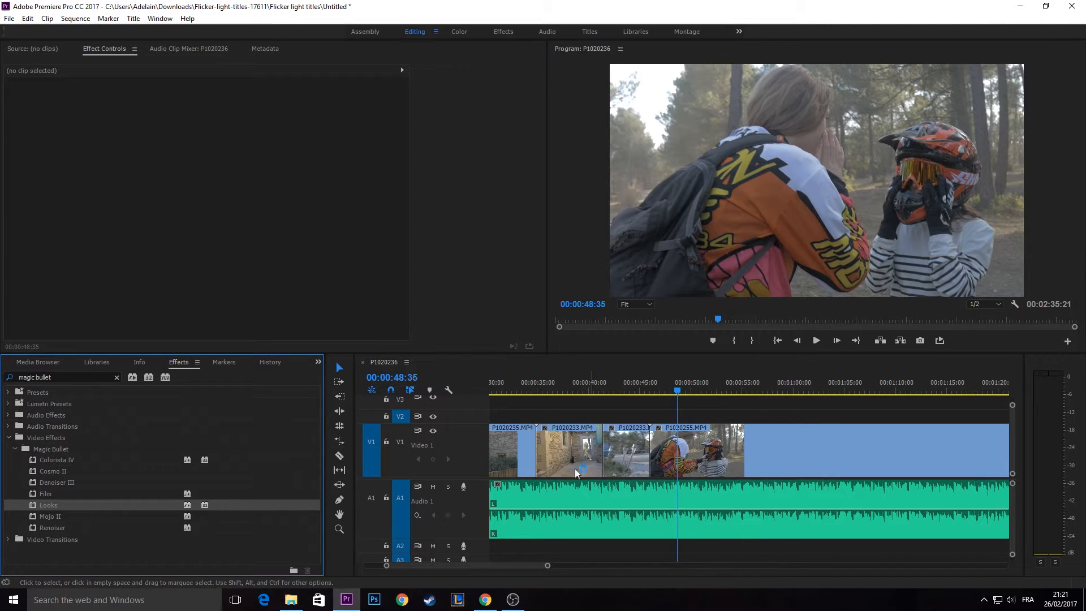
click(778, 453)
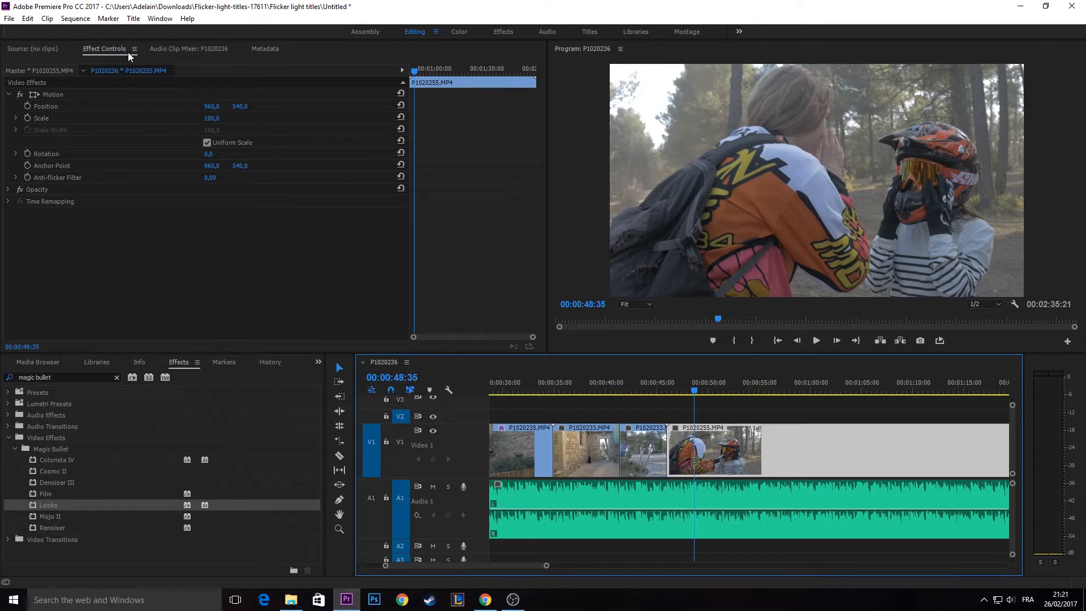
drag(49, 505, 785, 455)
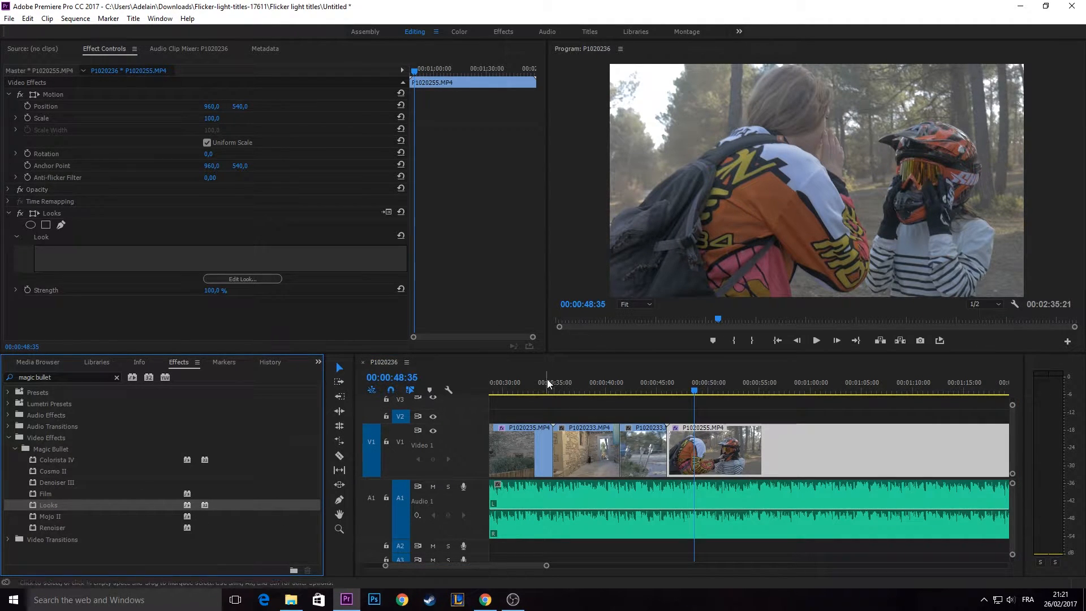
- Open the look editor for the Looks effect on the P1020255.MP4 clip and collapse its preset browser
scroll(739, 395, right, 2)
scroll(740, 394, right, 1)
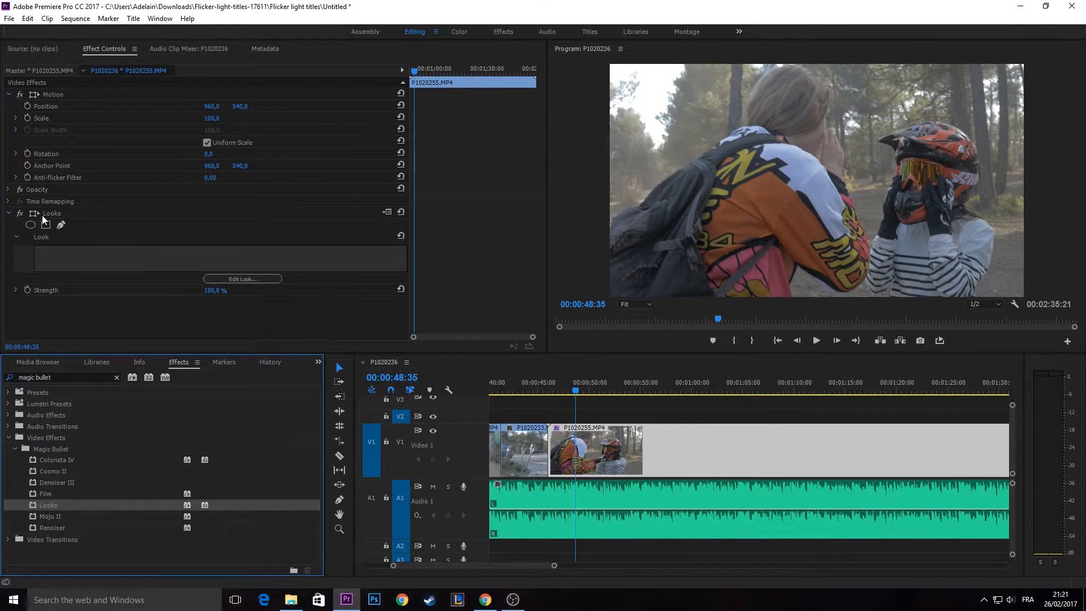
click(175, 249)
click(234, 279)
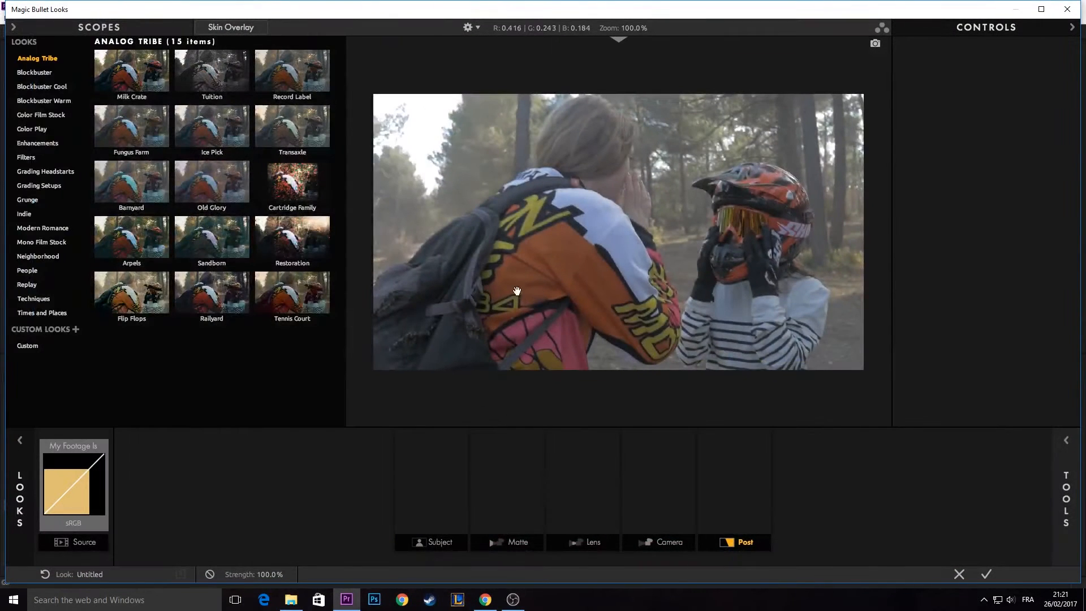
click(21, 442)
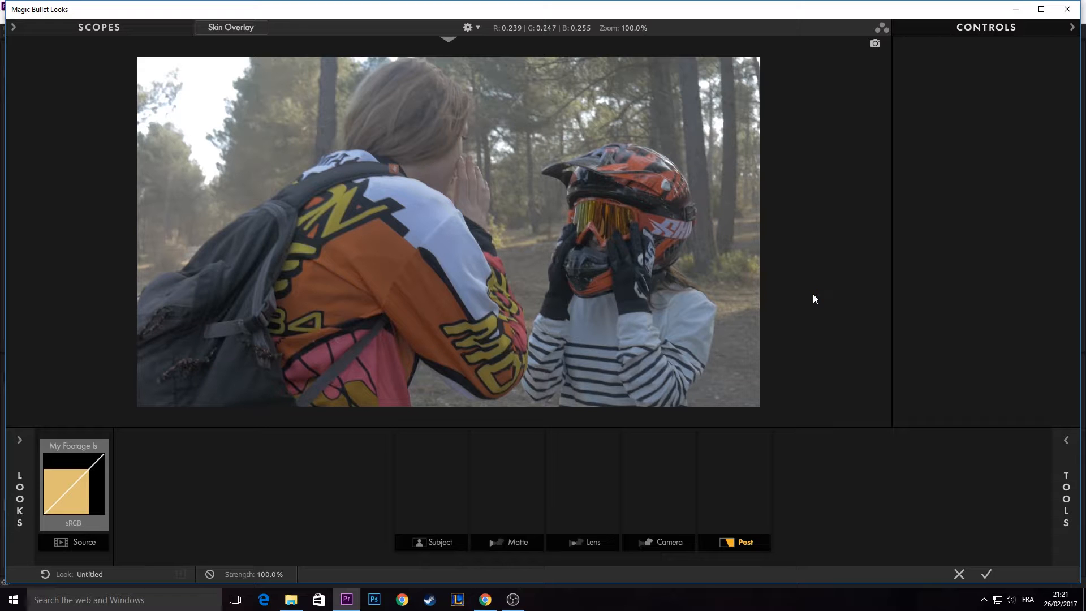
- Show the grading tools and examine those offered for the Subject, Matte, Lens, Camera and Post stages
click(1056, 471)
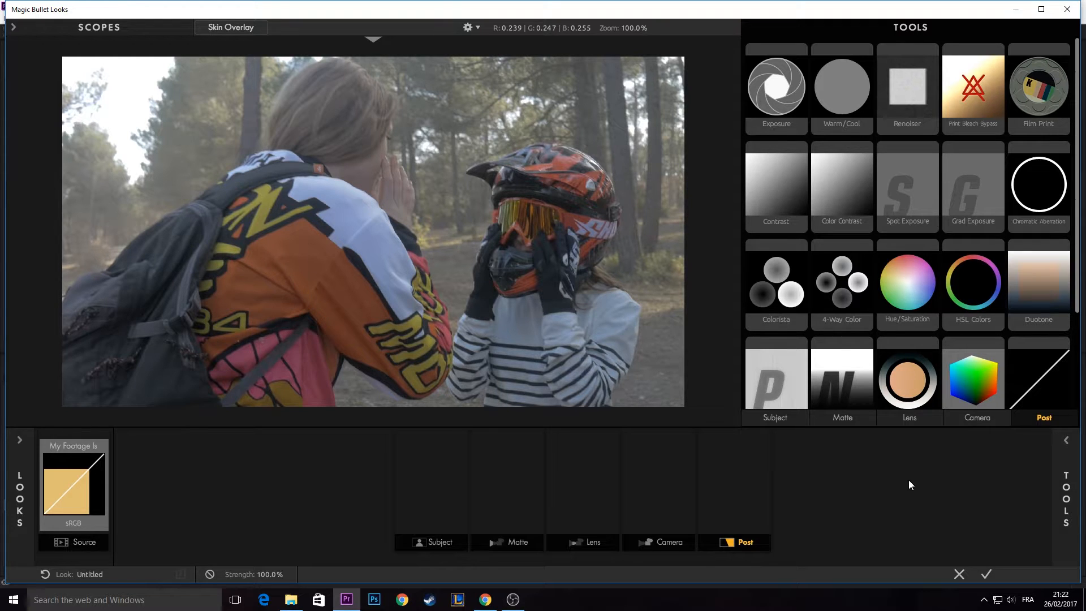
drag(1080, 486, 1078, 485)
click(1064, 472)
click(1056, 472)
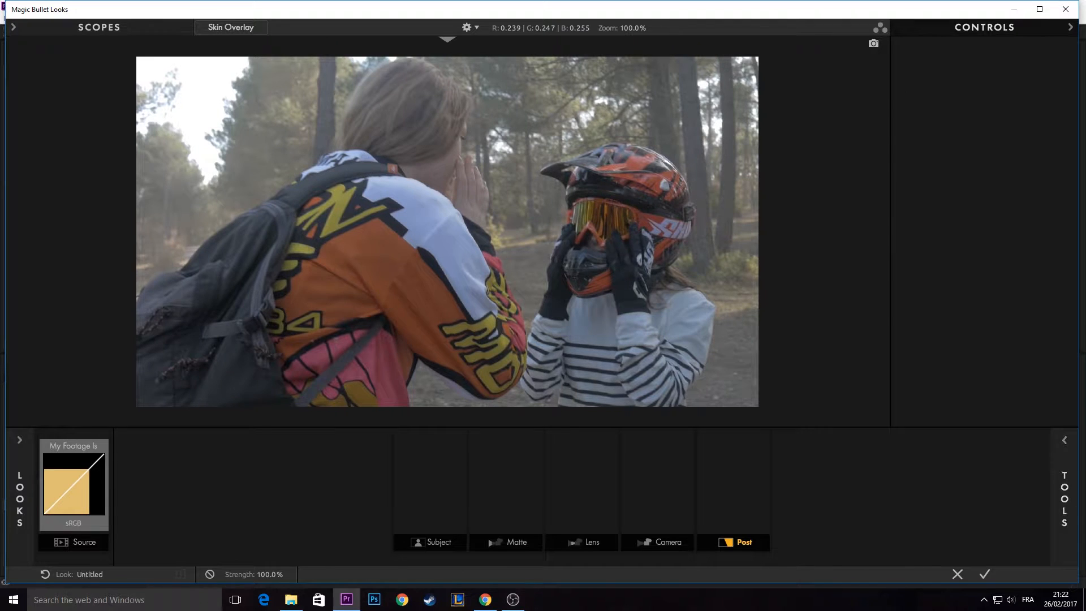
click(1056, 472)
click(1059, 471)
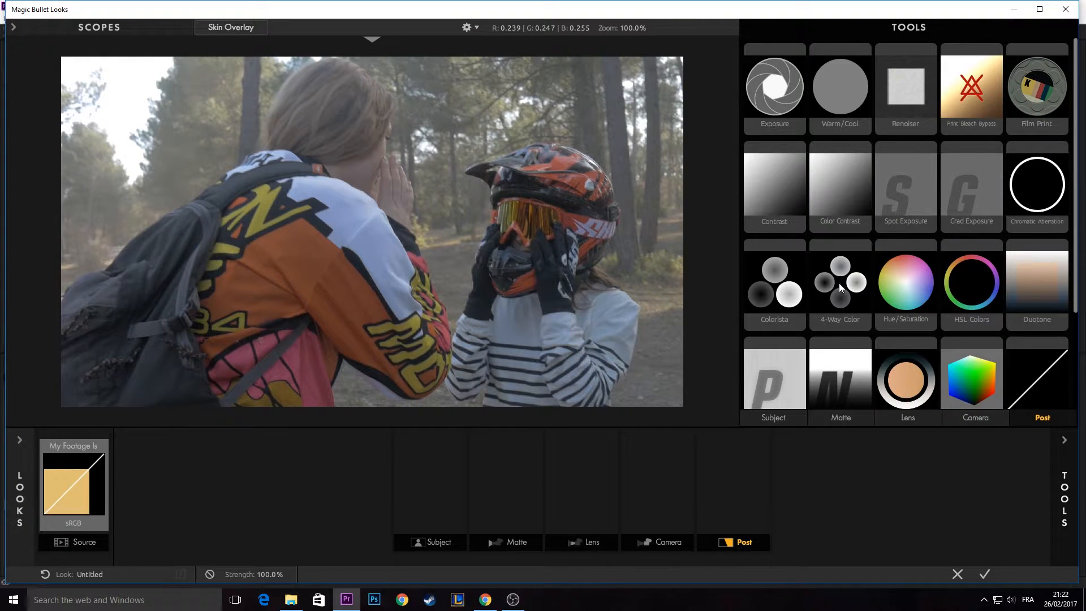
scroll(839, 286, down, 2)
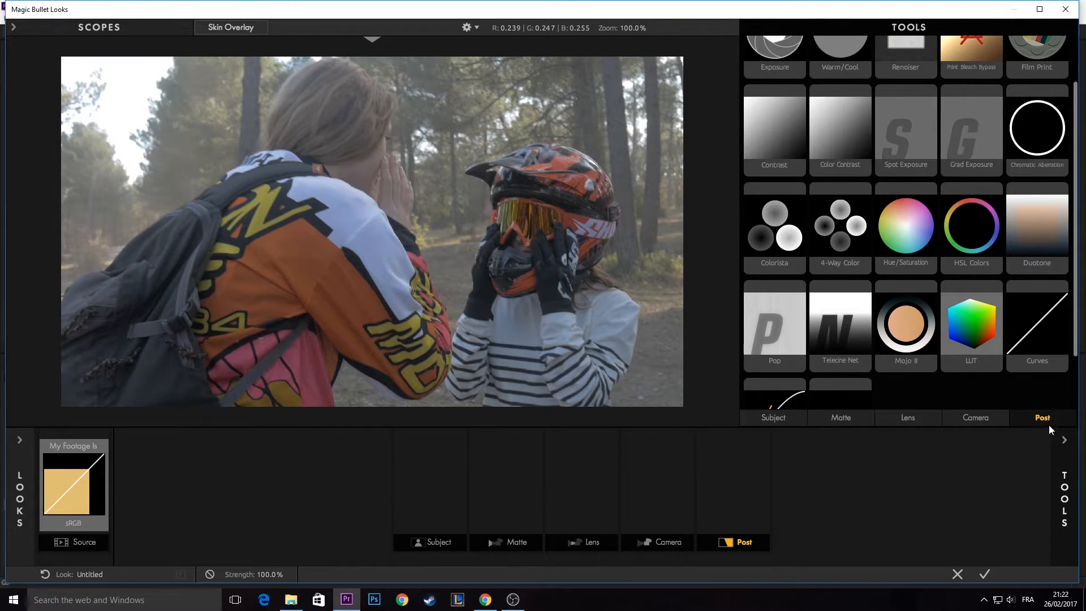
mouse_move(784, 416)
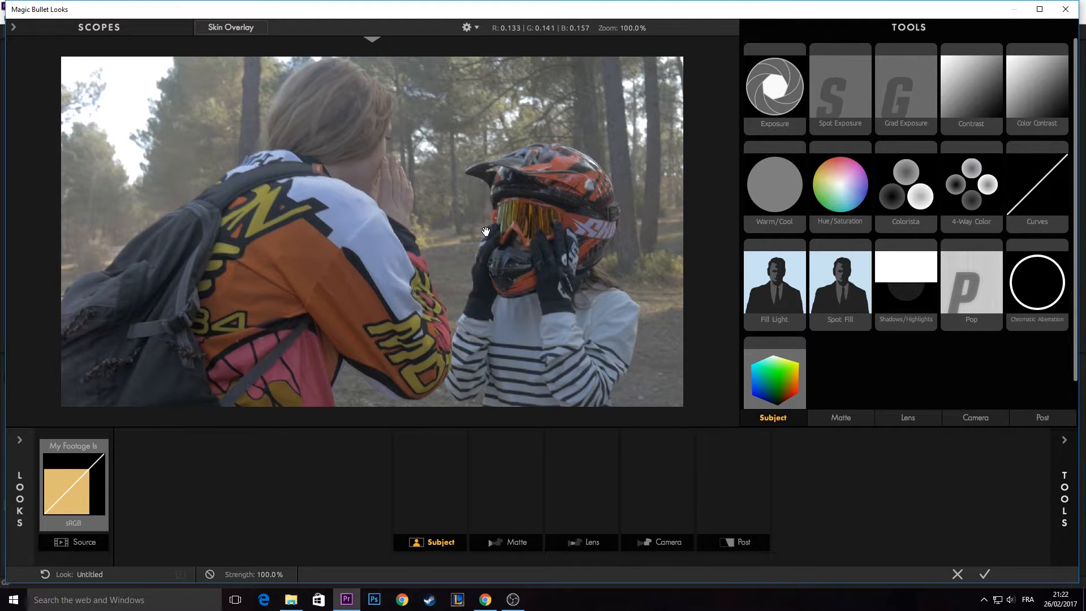
click(831, 420)
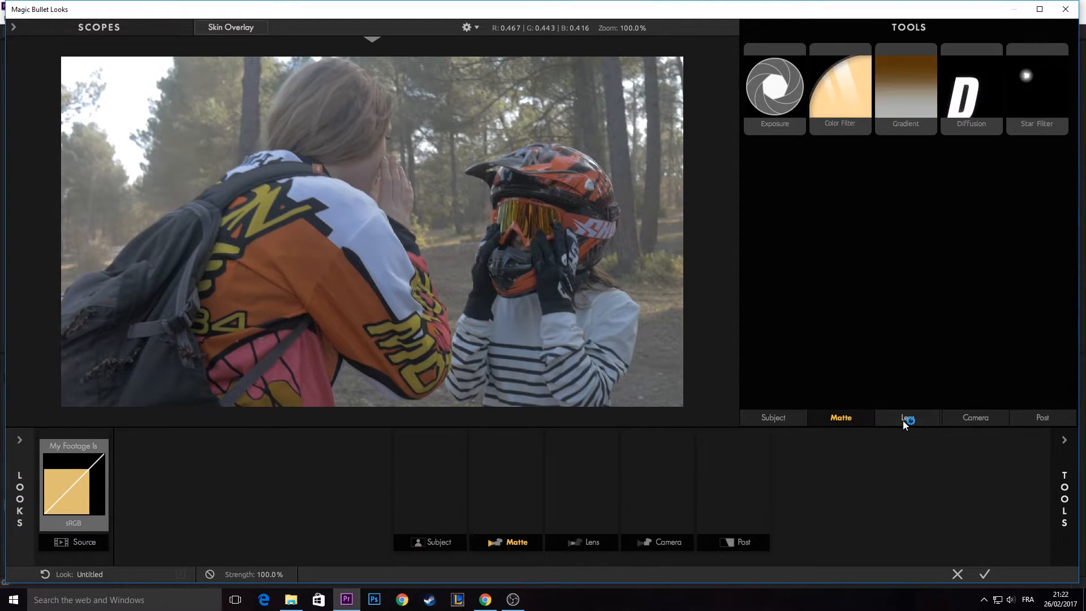
click(905, 419)
click(992, 419)
click(1040, 418)
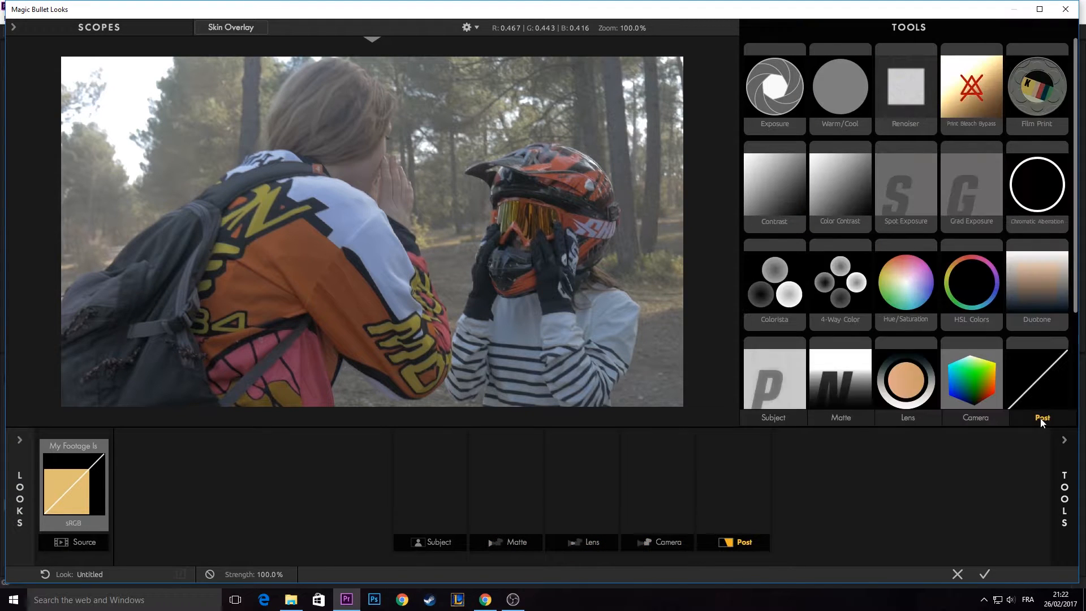
- Add the Haze/Flare tool to the Lens stage and toggle it off and on to compare the image
click(904, 417)
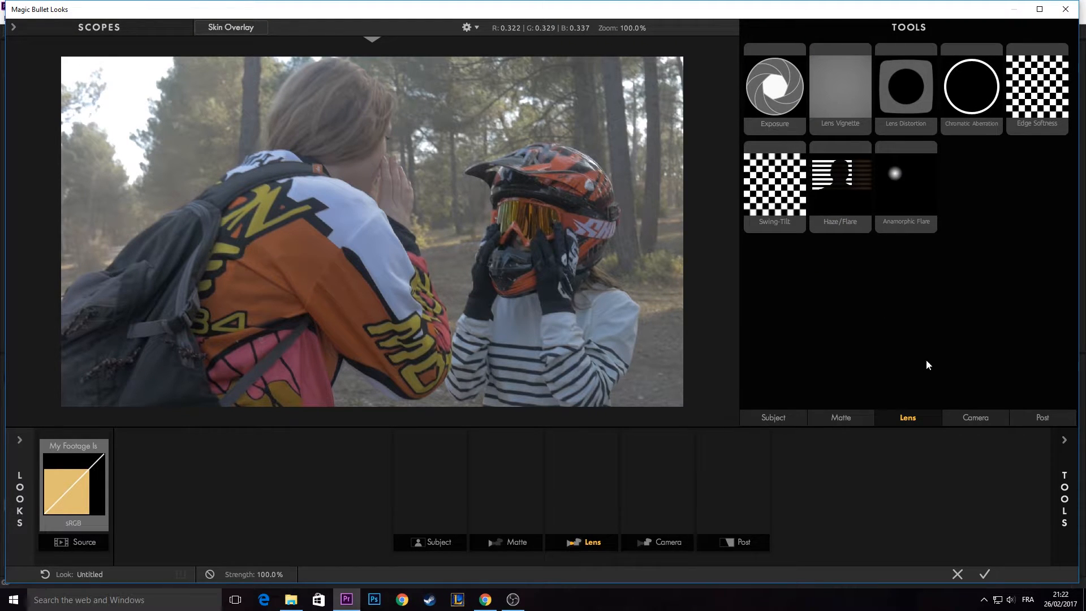
drag(840, 195, 588, 491)
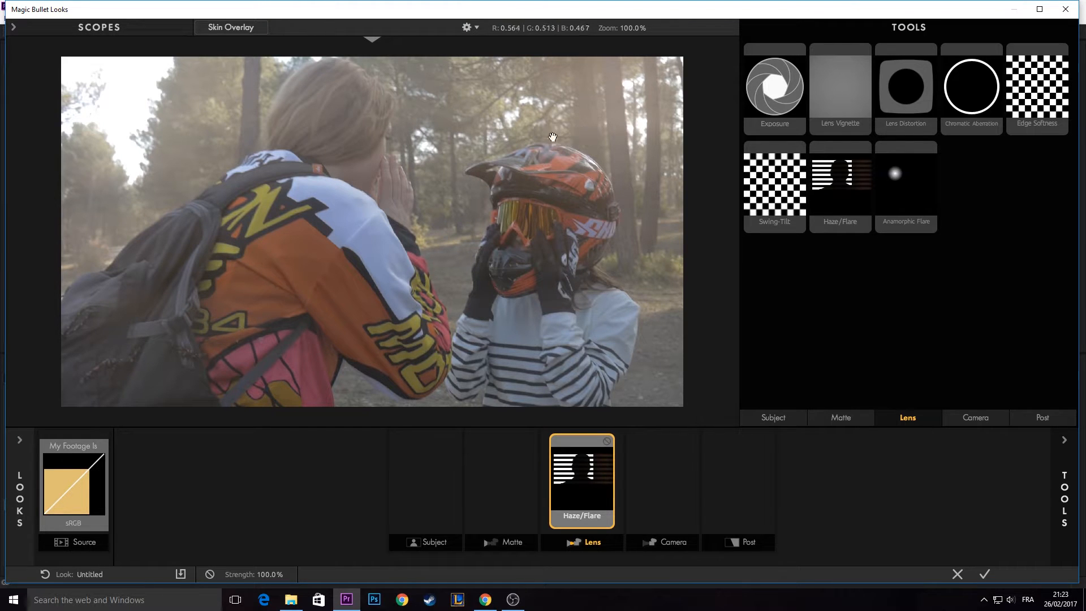
click(607, 441)
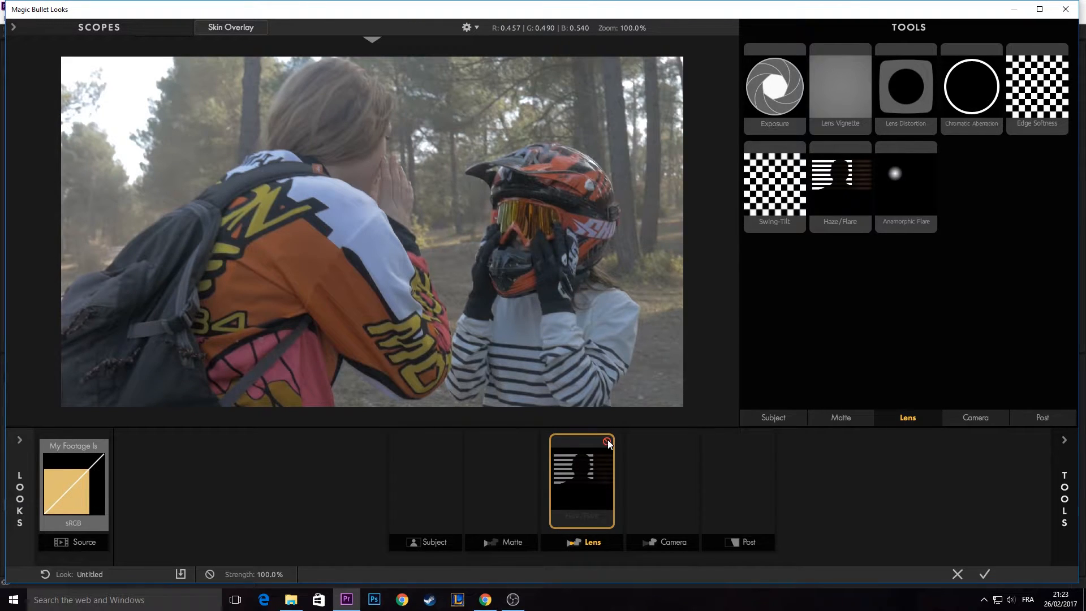
click(607, 441)
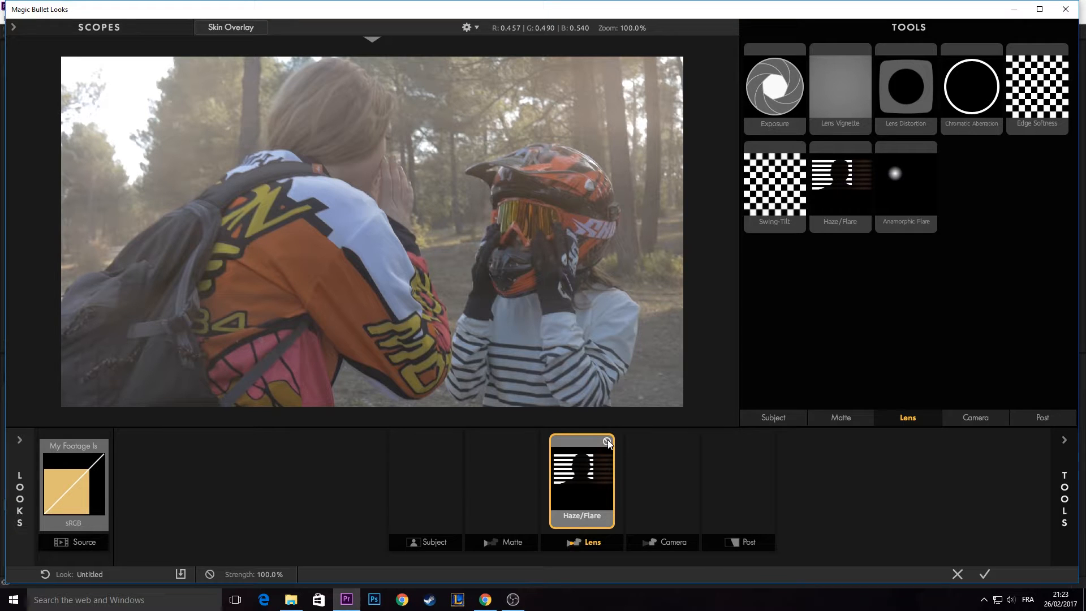
click(606, 442)
click(607, 442)
click(606, 442)
click(606, 442)
click(606, 441)
click(605, 442)
click(605, 442)
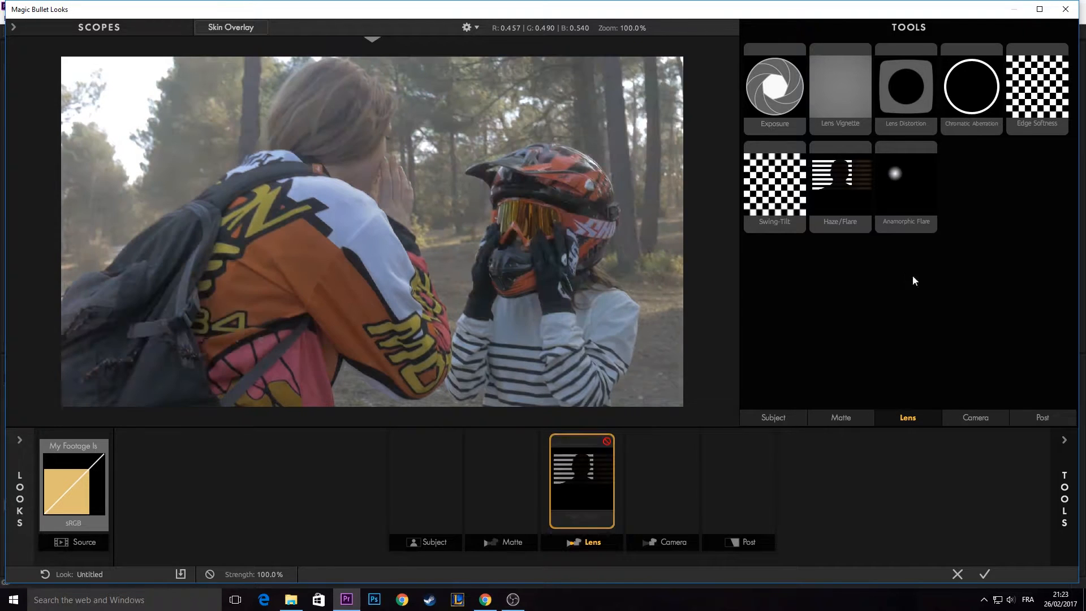
- Examine the tools available for the Camera, Post and Subject stages
click(971, 419)
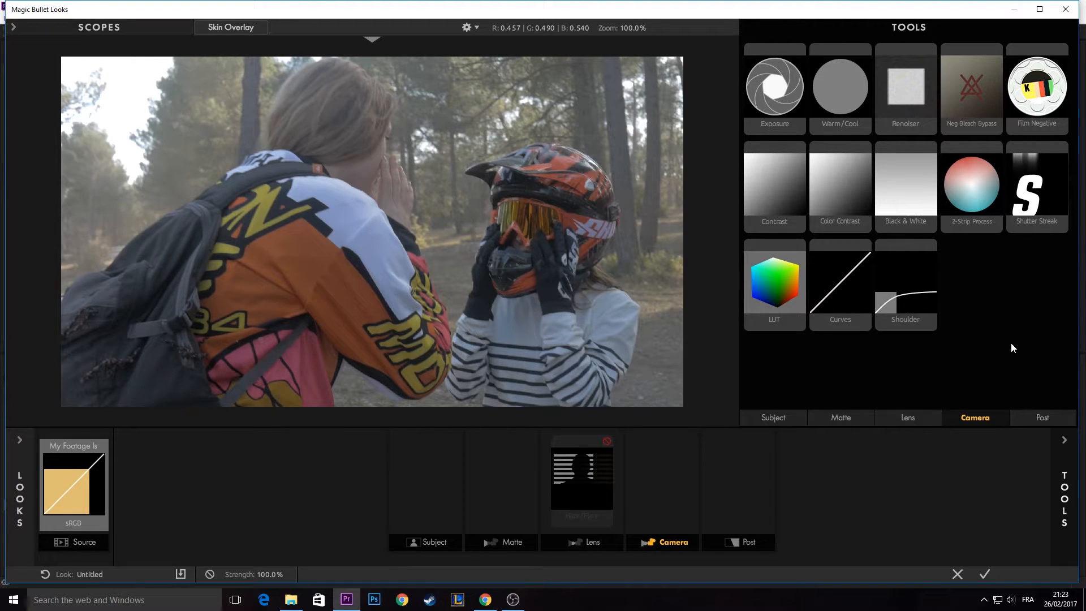
click(1024, 414)
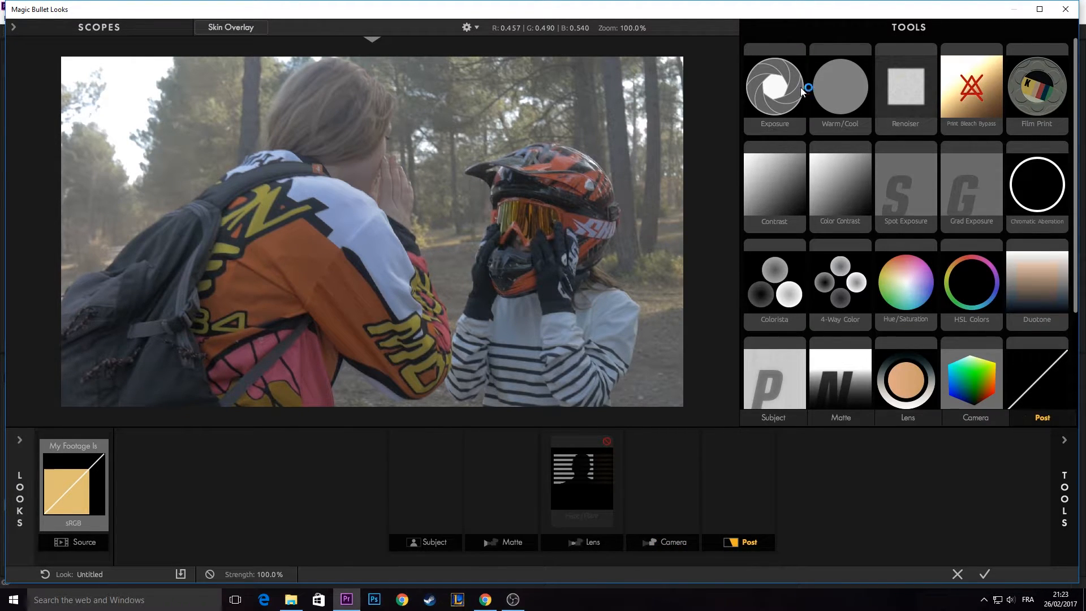
scroll(848, 169, down, 3)
scroll(934, 317, up, 3)
scroll(913, 279, down, 3)
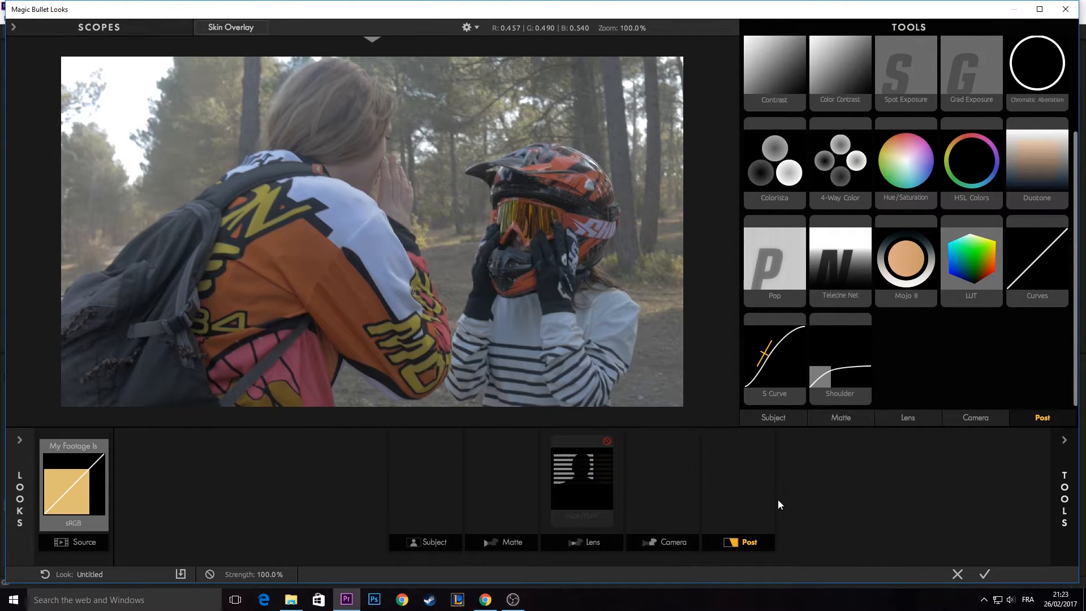
scroll(904, 237, up, 2)
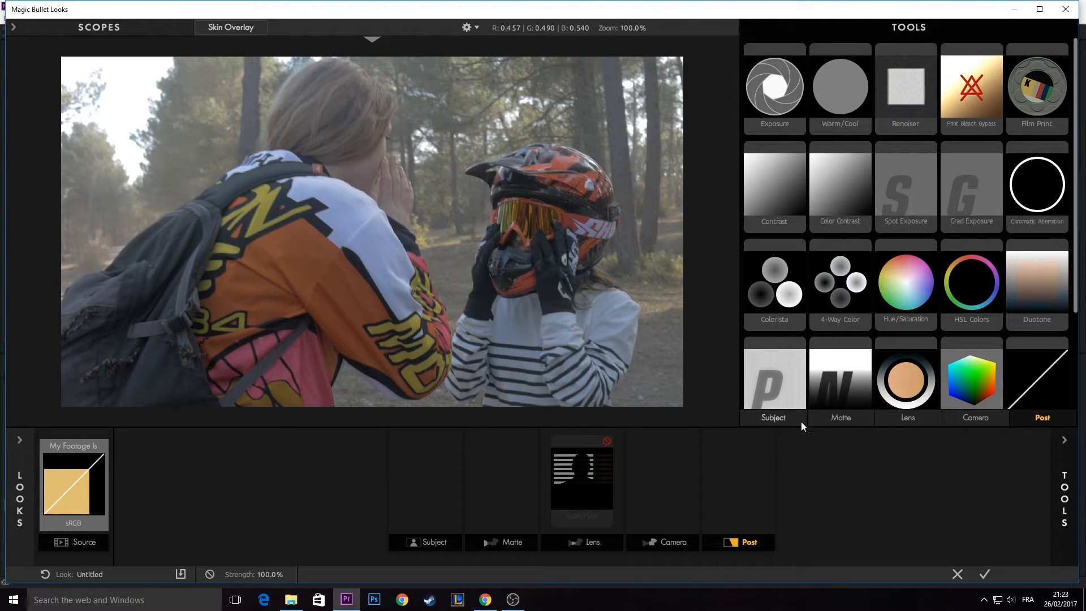
click(774, 415)
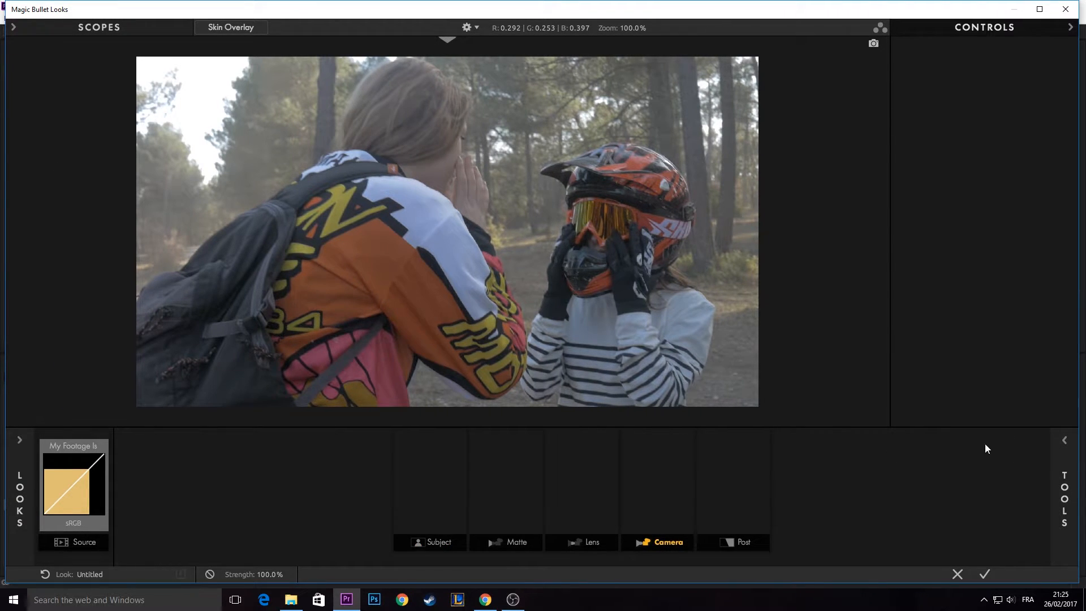
- Hide the grading tools and browse the preset looks, ending on the Blockbuster category
click(1072, 475)
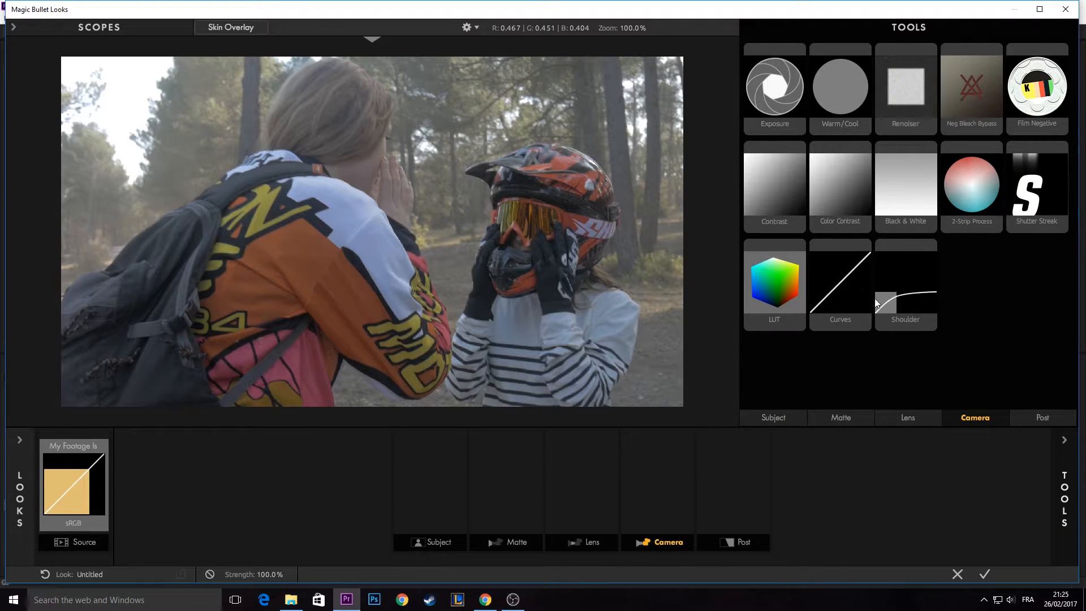
click(1056, 470)
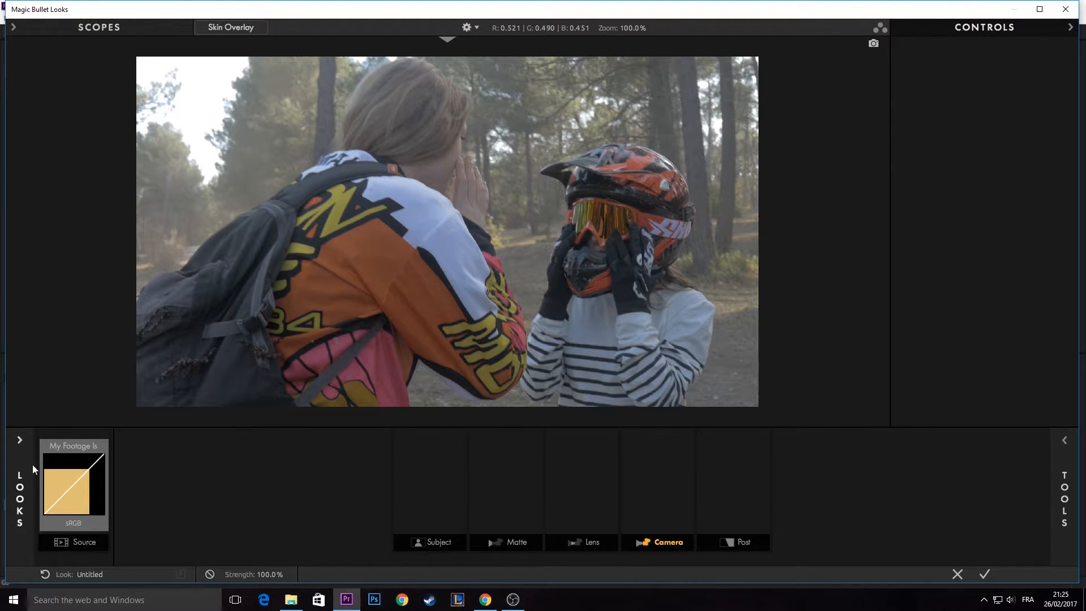
click(25, 482)
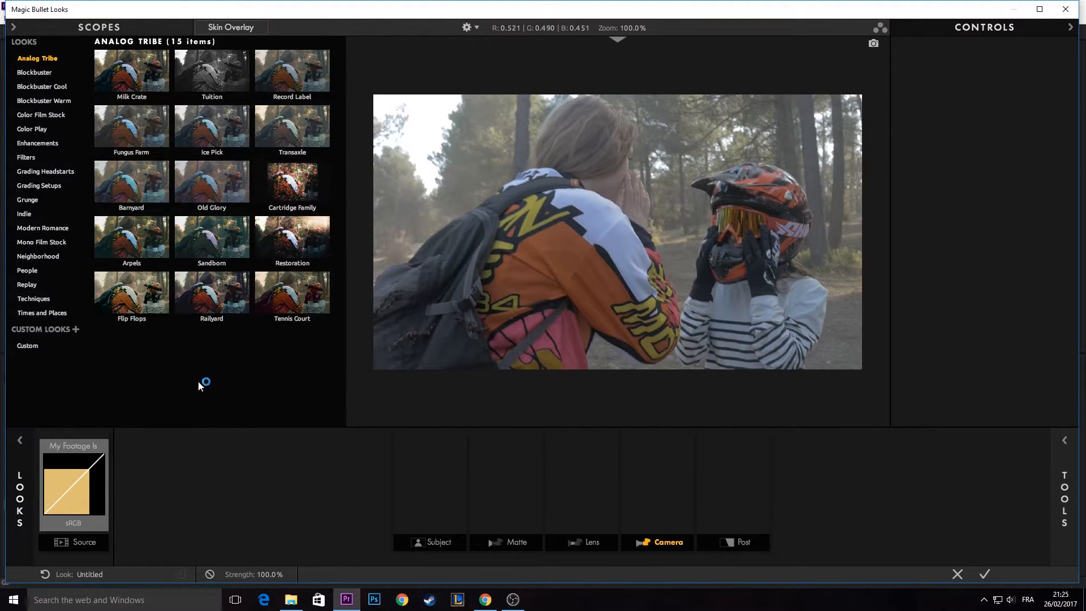
click(131, 234)
click(35, 72)
click(39, 86)
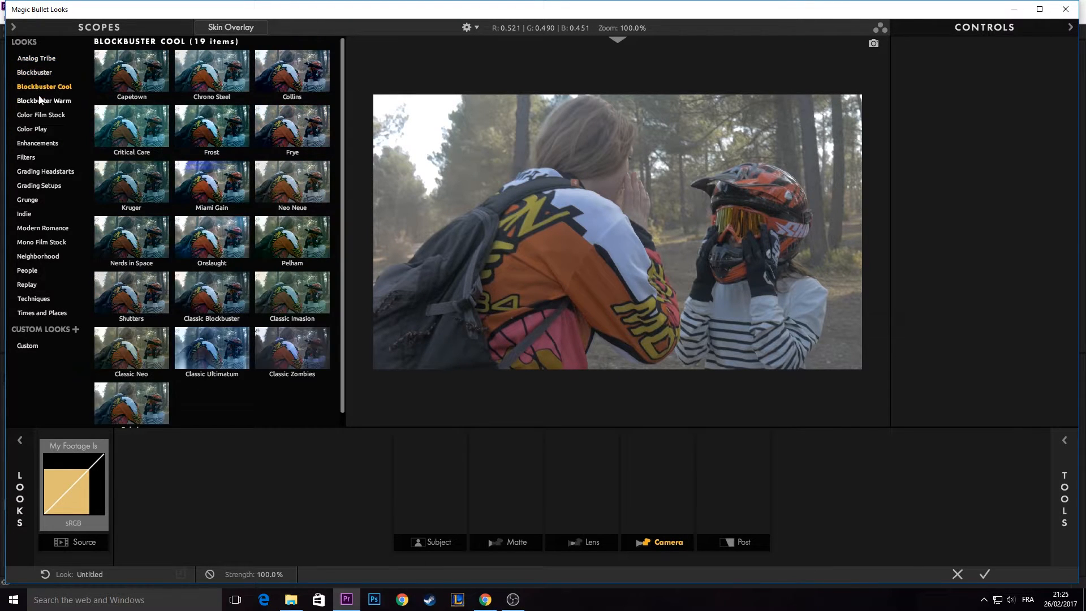
click(39, 112)
click(38, 72)
- Try the Blockbuster looks Body Shop and Bunker on the footage, ending with Chronometer
click(117, 75)
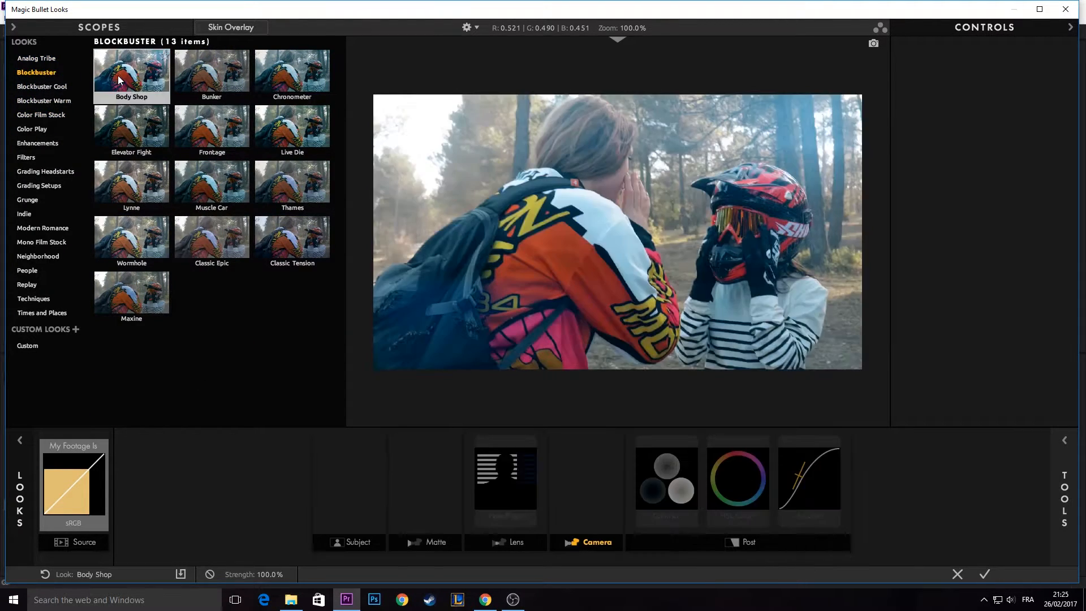
click(220, 69)
click(266, 79)
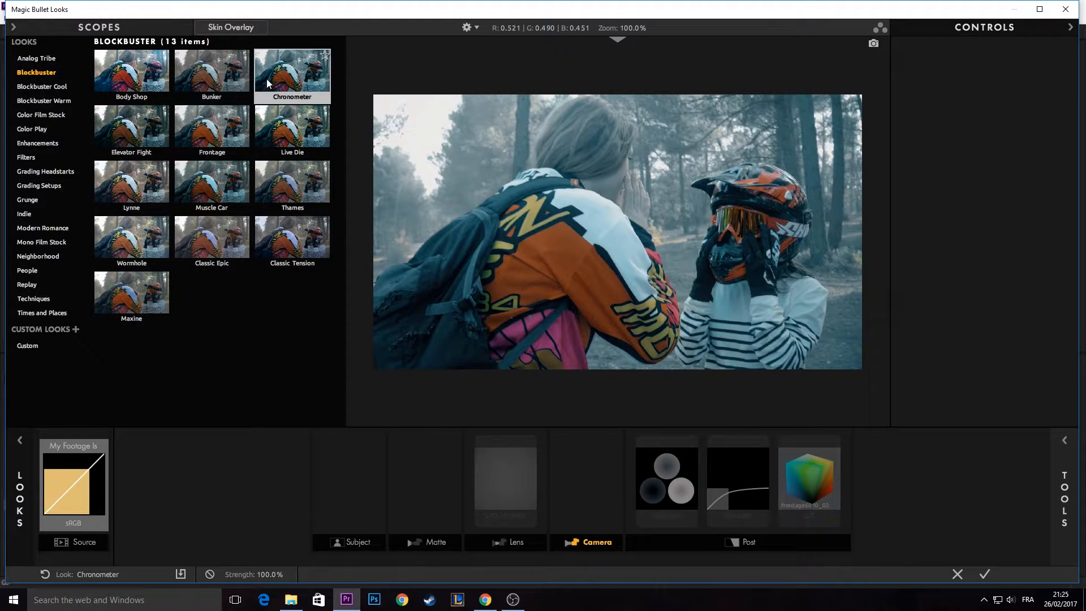
- Preview more Blockbuster looks on the footage, including Live Die, Frontage, Elevator Fight, Thames, Muscle Car and Lynne
click(271, 124)
click(206, 124)
click(130, 128)
click(294, 123)
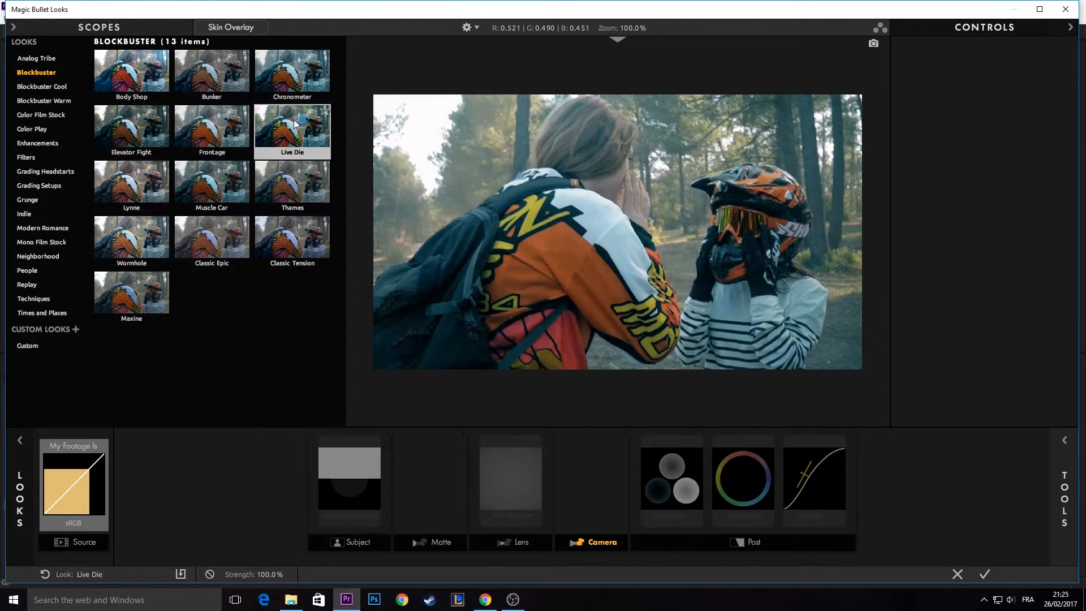
click(282, 180)
click(176, 176)
click(100, 184)
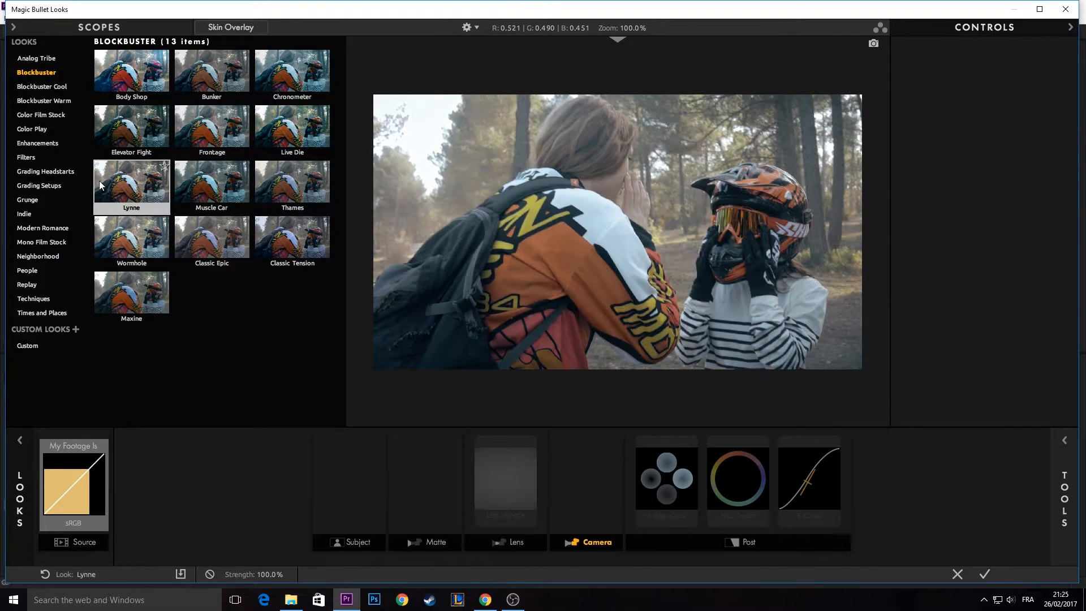
- Preview the Blockbuster Cool looks Capetown, Chrono Steel, Collins and Frye on the footage
click(44, 87)
click(119, 71)
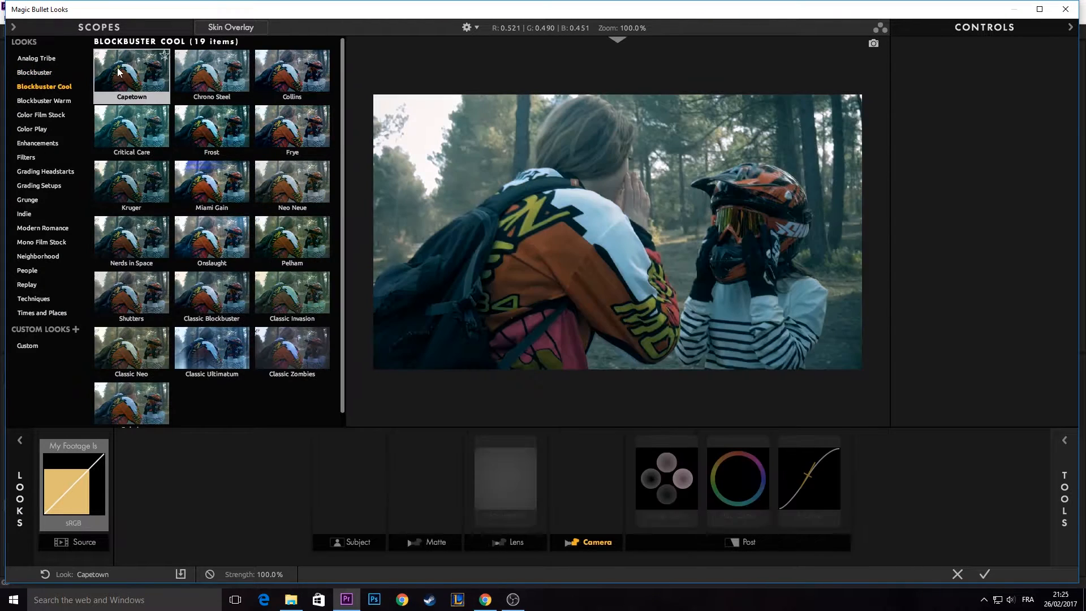
click(193, 71)
click(260, 66)
click(272, 124)
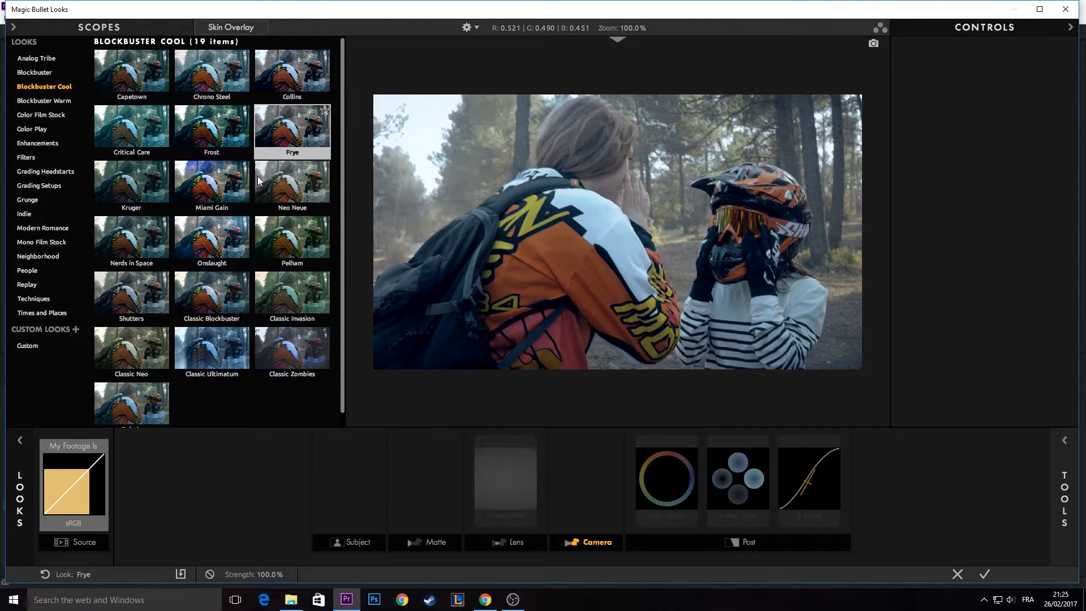
- Preview further Blockbuster Cool looks, from Neo Neue, Miami Gain and Nerds in Space to Shutters, Classic Neo and Classic Ultimatum
click(259, 179)
click(212, 202)
click(165, 260)
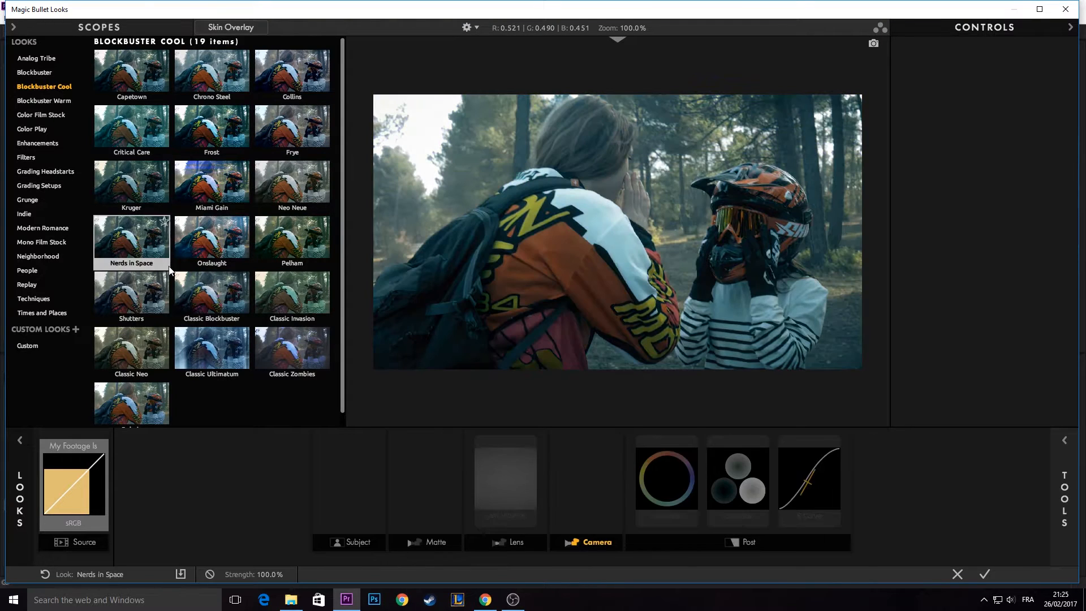
click(136, 289)
click(152, 331)
click(220, 337)
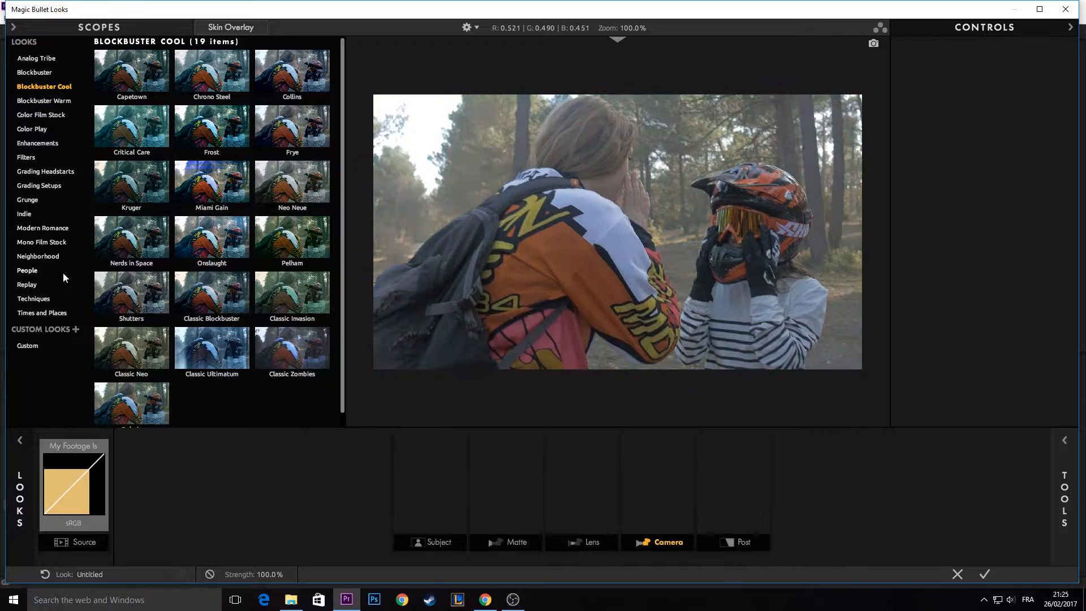
- Browse the Color Film Stock, Blockbuster Warm and Techniques categories and preview the Lowcon Hicon look
click(59, 114)
click(56, 102)
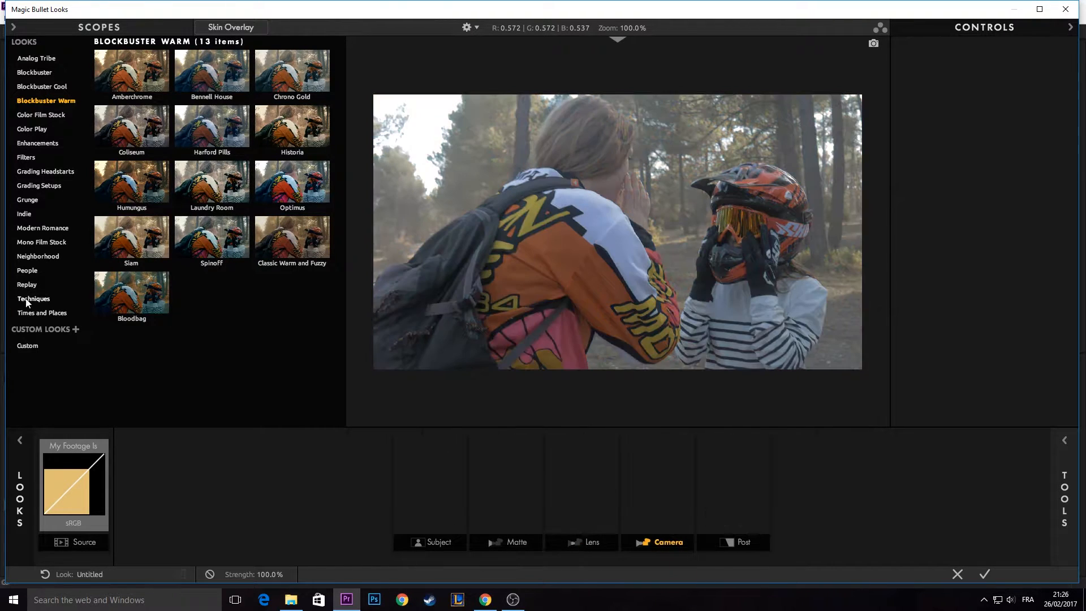
click(31, 301)
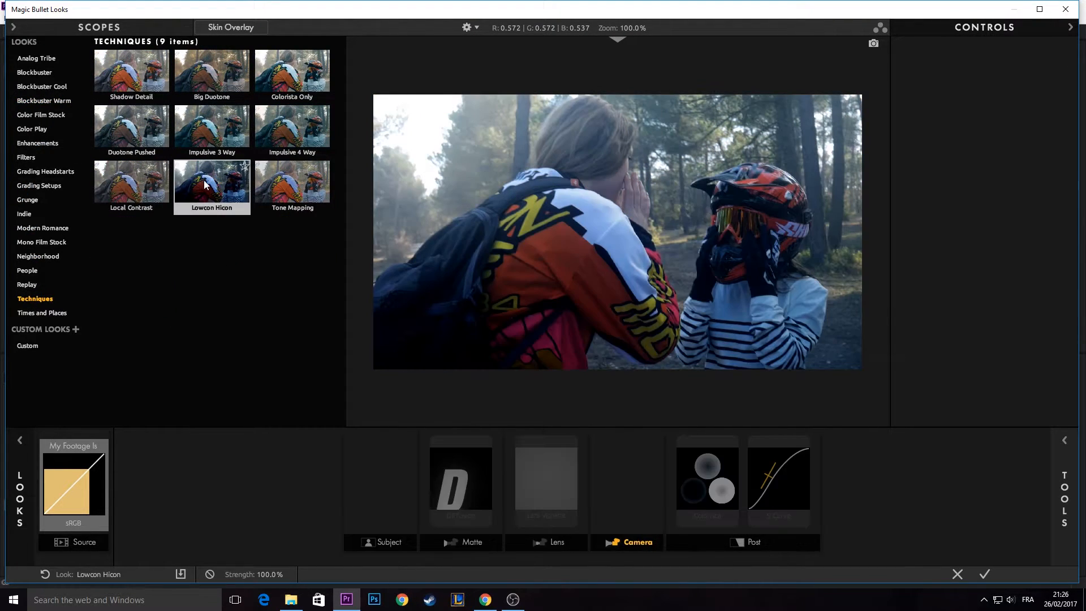
- Load the Arpels look from the Analog Tribe category onto the footage
click(38, 59)
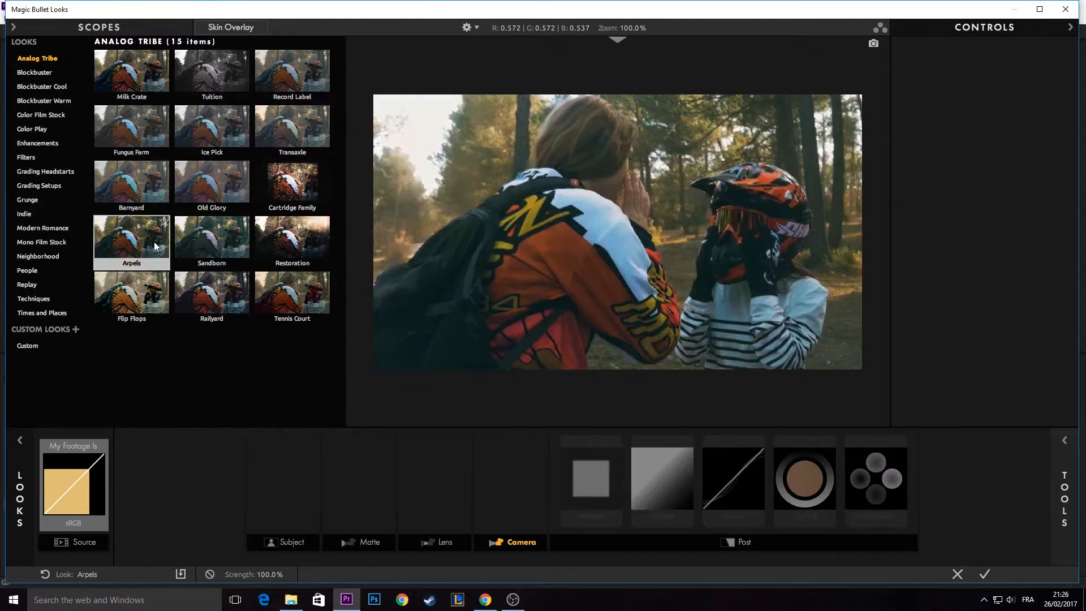
click(151, 239)
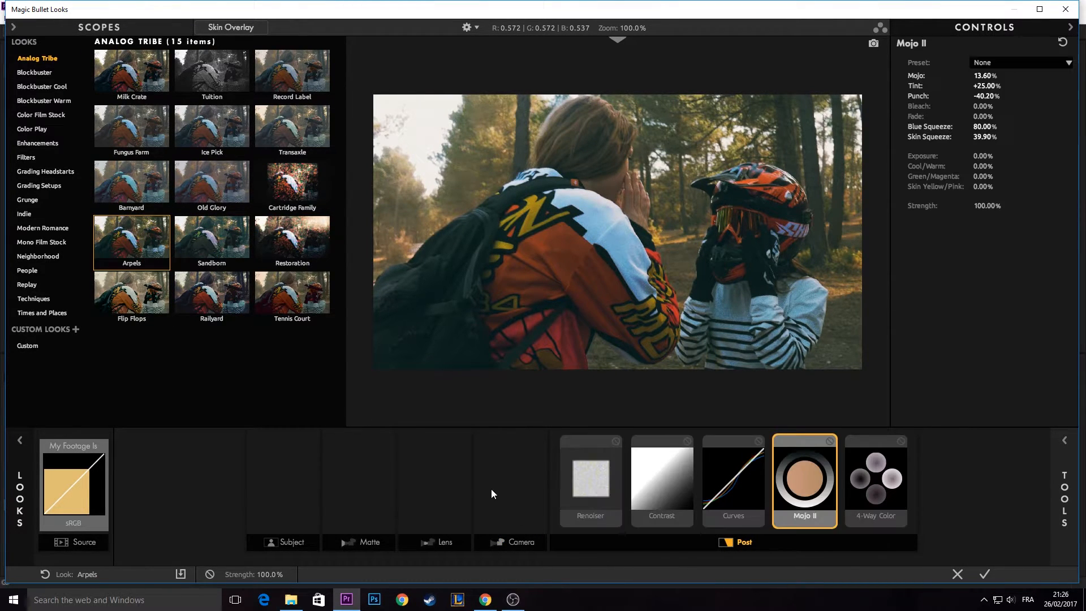
- Examine the settings of the look's 4-Way Color, Curves, Contrast, Mojo II and Renoiser tools
click(875, 480)
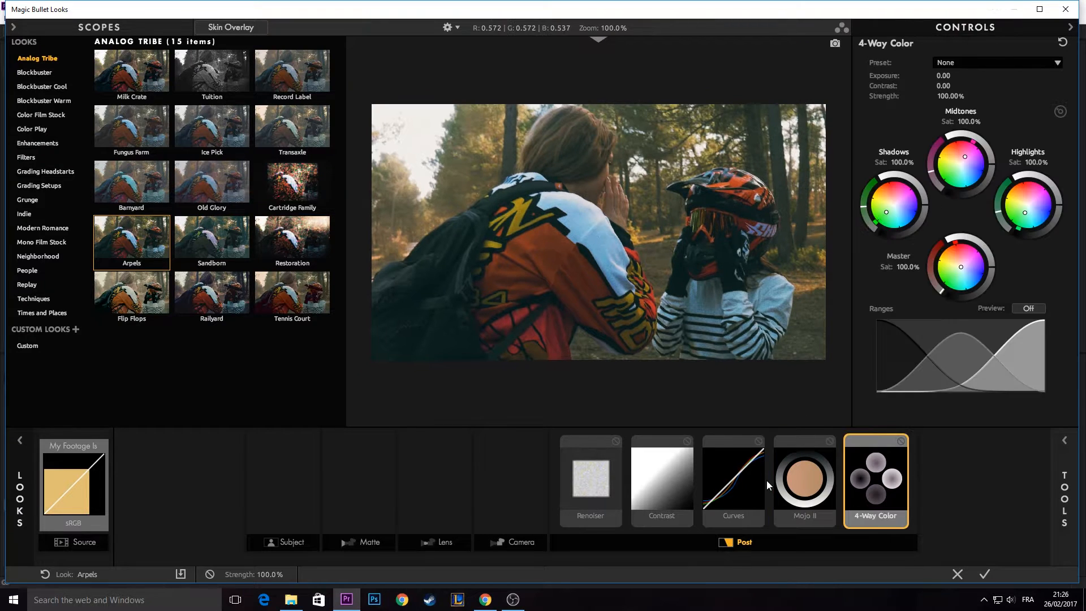
click(733, 478)
click(654, 473)
click(804, 478)
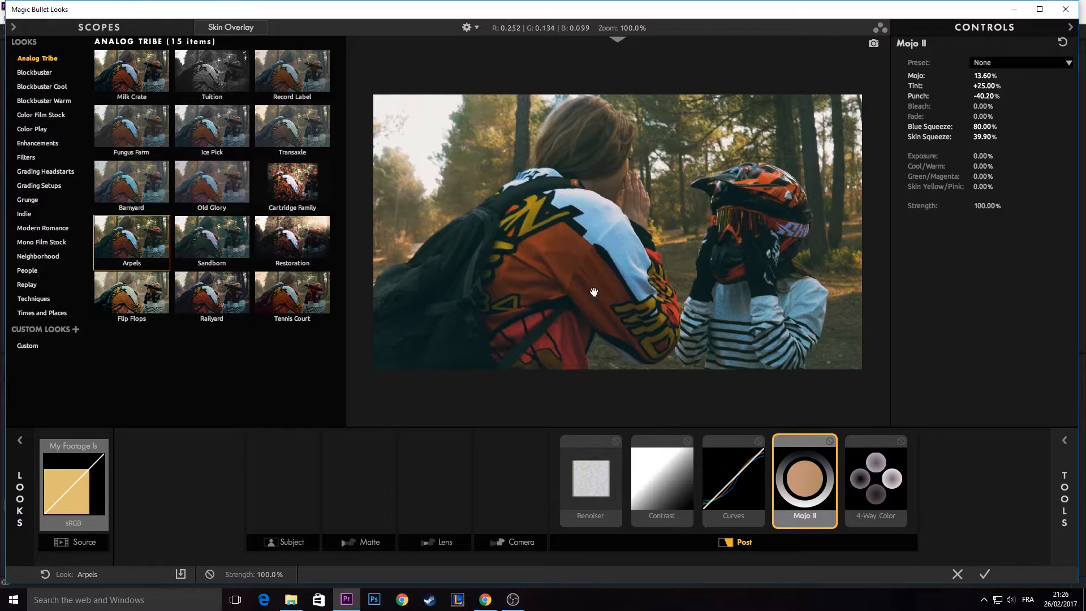
click(579, 480)
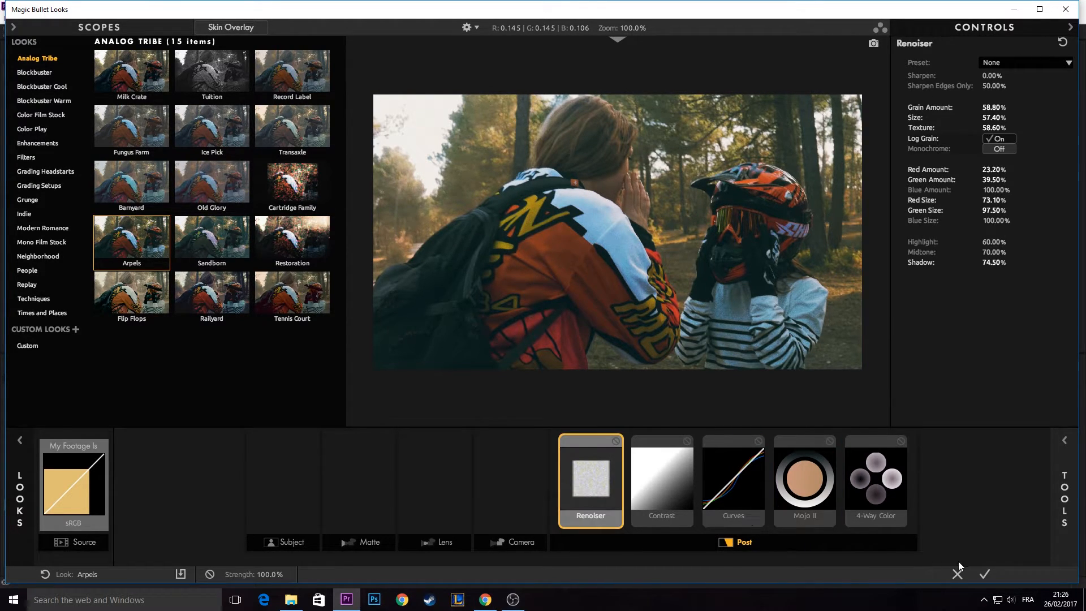
- Accept the Arpels look, play back the graded P1020255.MP4 clip and return the playhead to 00:00:49:03
click(984, 575)
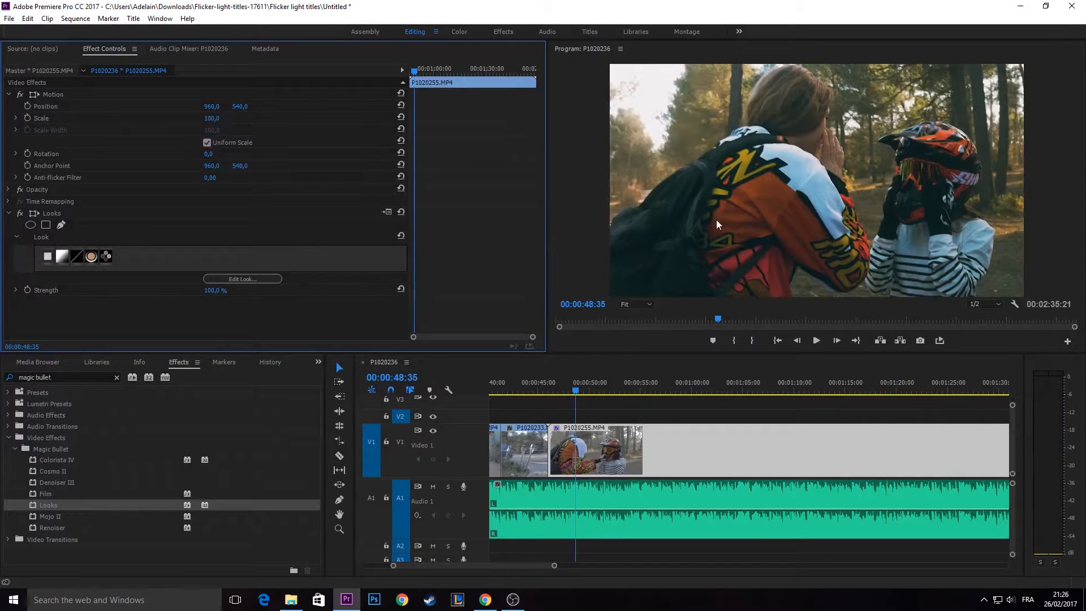
click(816, 341)
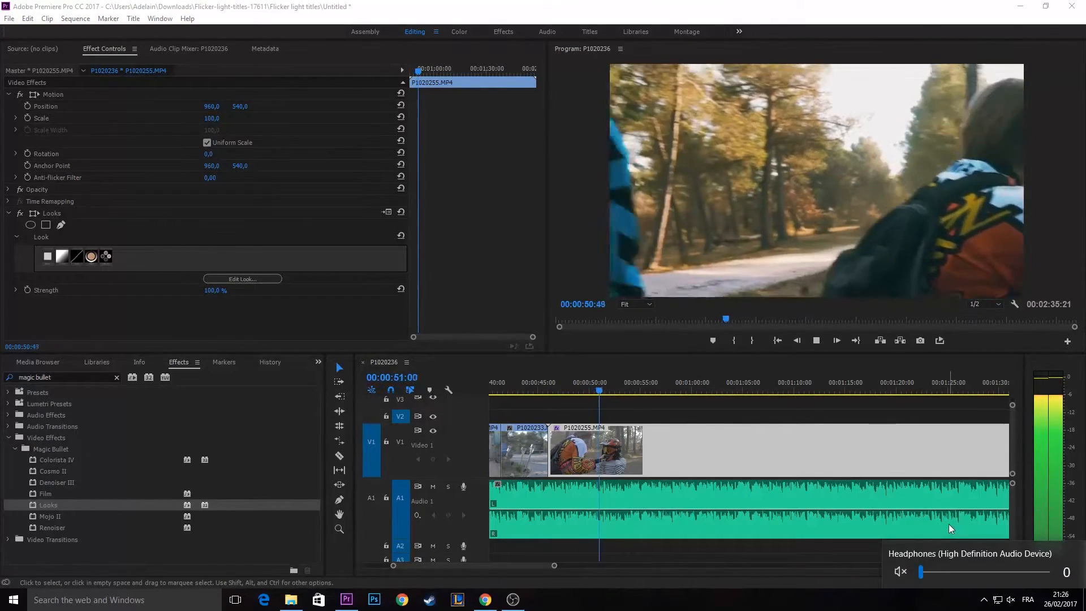
click(829, 409)
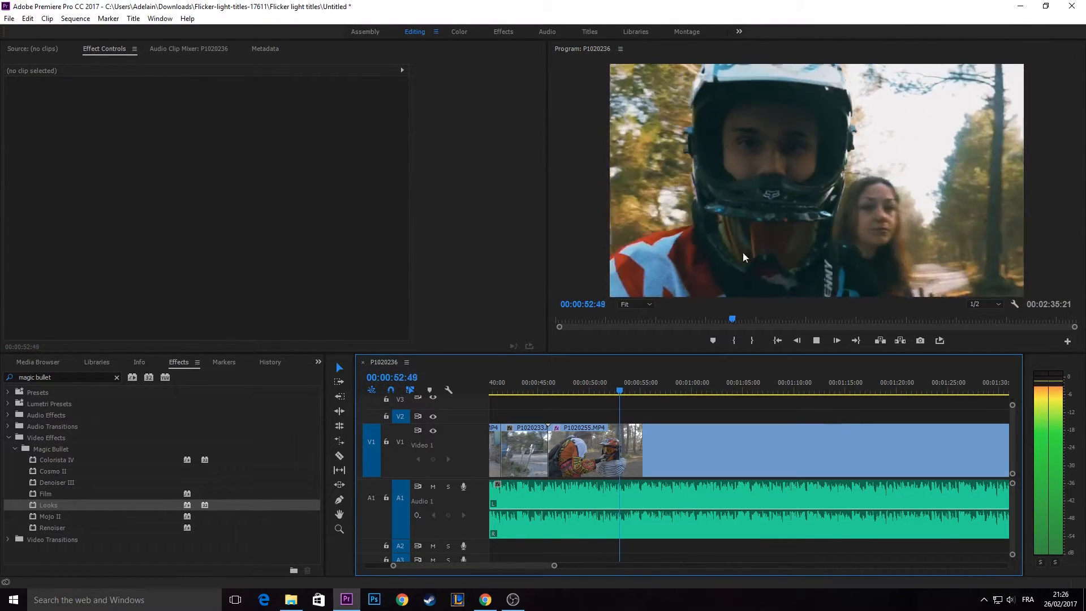
click(600, 447)
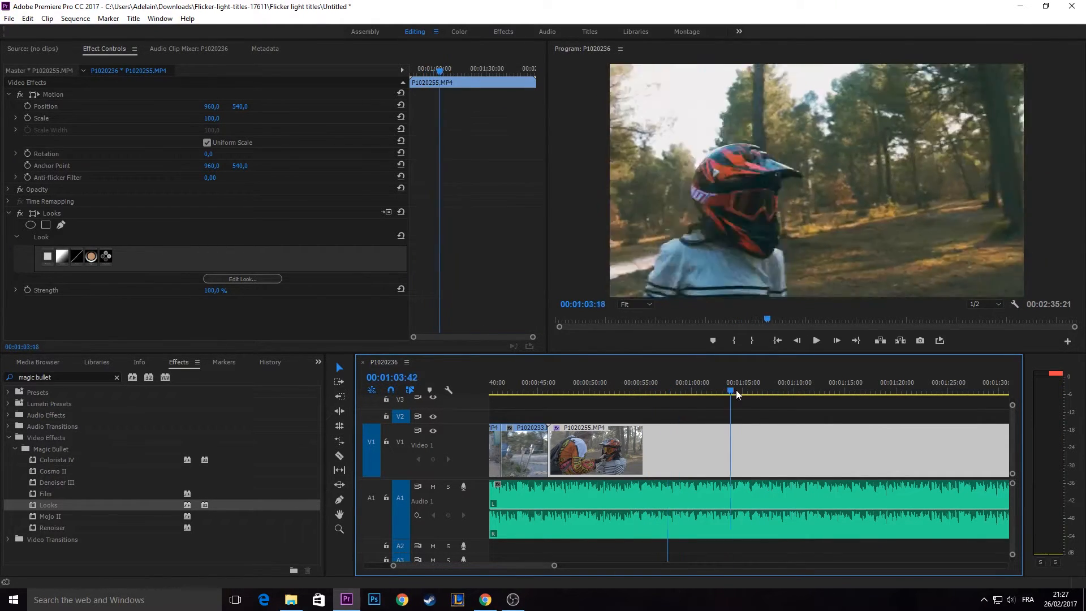
key(space)
click(579, 390)
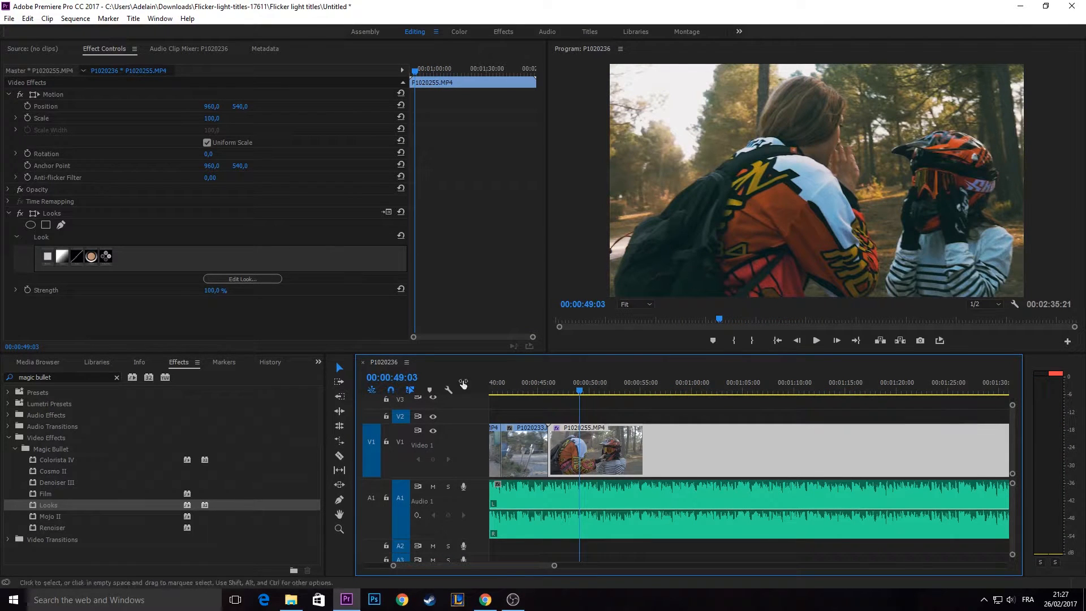
- Reopen the clip's look for editing and lower the Renoiser Grain Amount to 8.50%
click(239, 279)
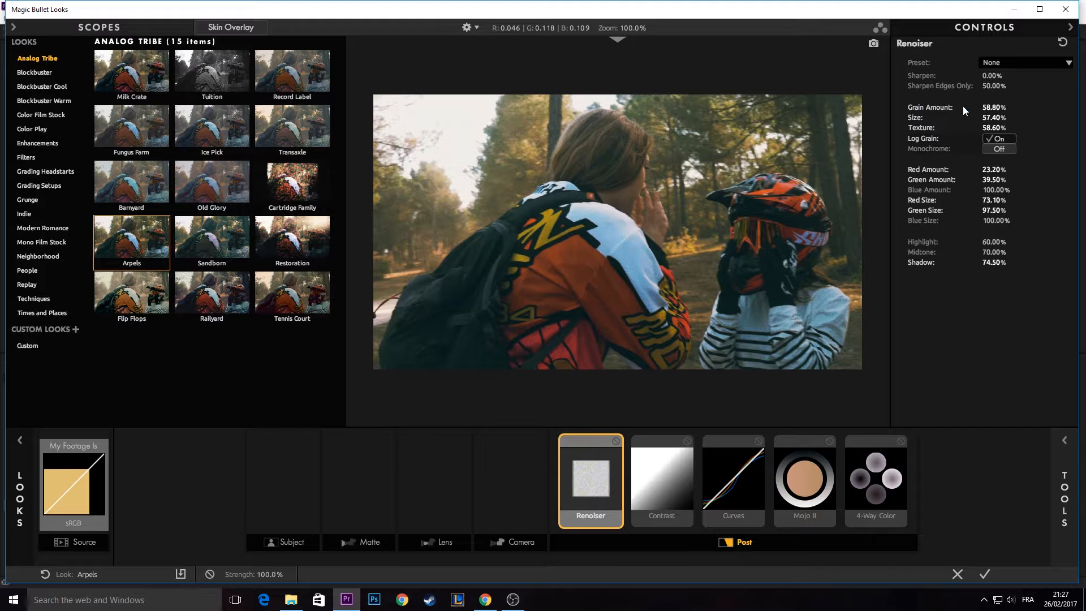
drag(994, 108, 967, 104)
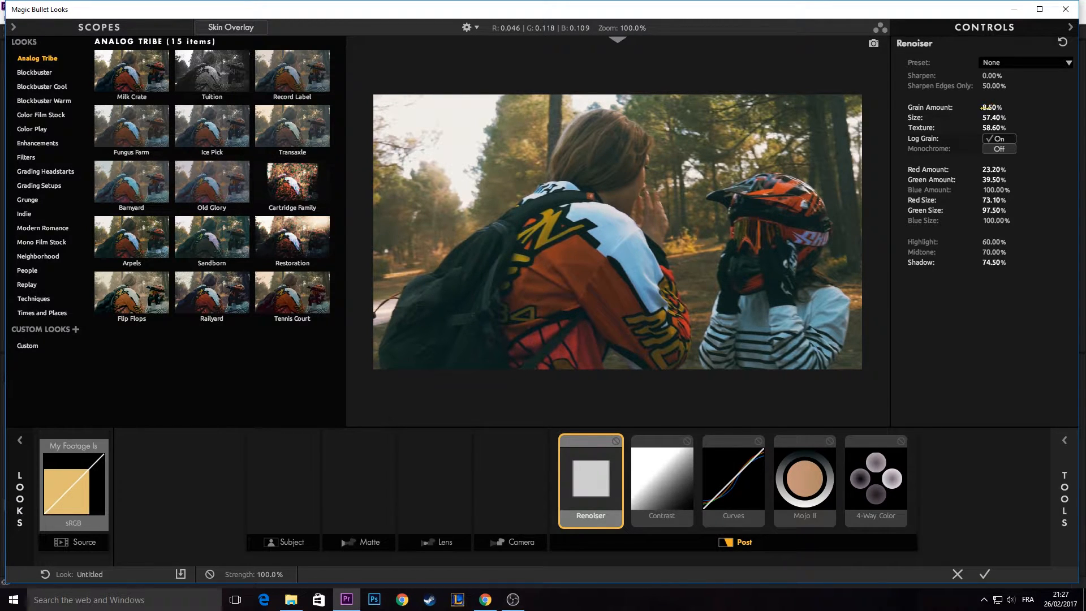
- Toggle the Renoiser tool off and on to compare the image and fine-tune its Grain Amount
click(615, 442)
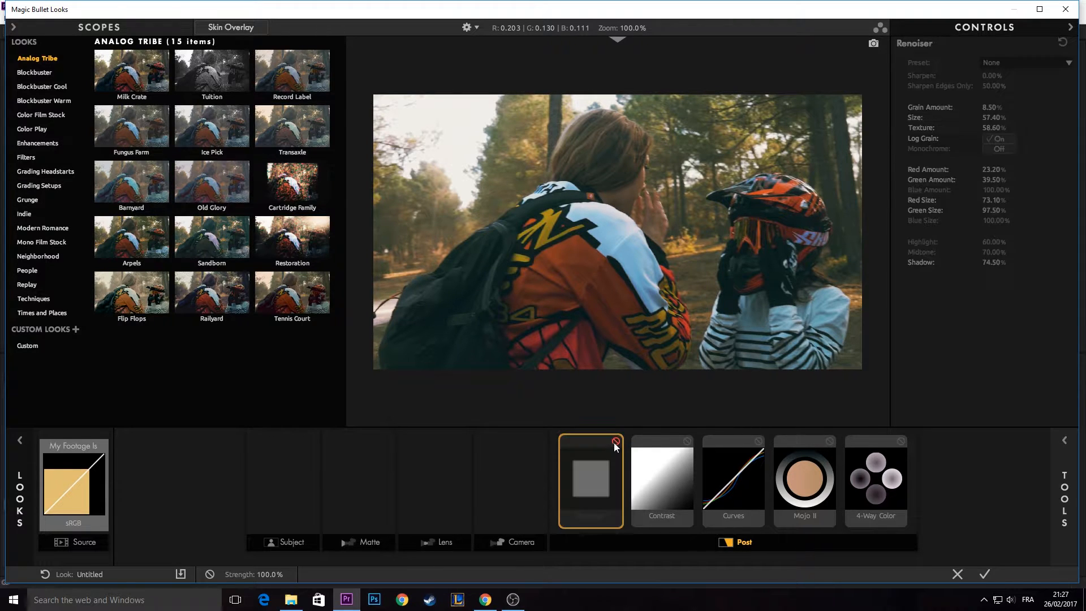
click(614, 442)
click(615, 442)
click(615, 442)
click(616, 443)
click(616, 442)
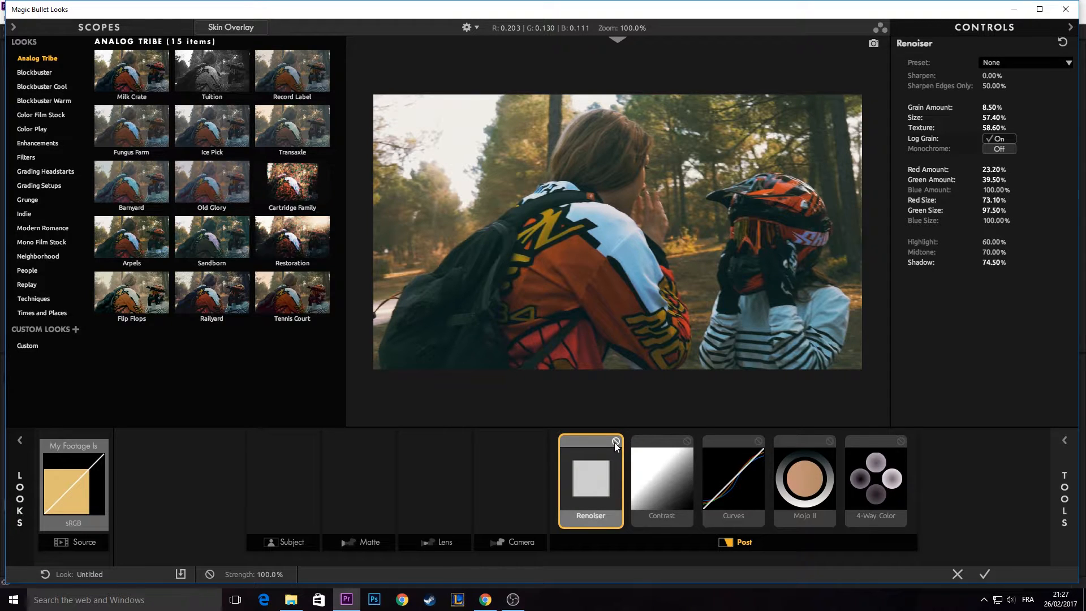
drag(993, 107, 1004, 107)
- Try a Contrast value of -0.390 on the Contrast tool and reset the tool
click(674, 490)
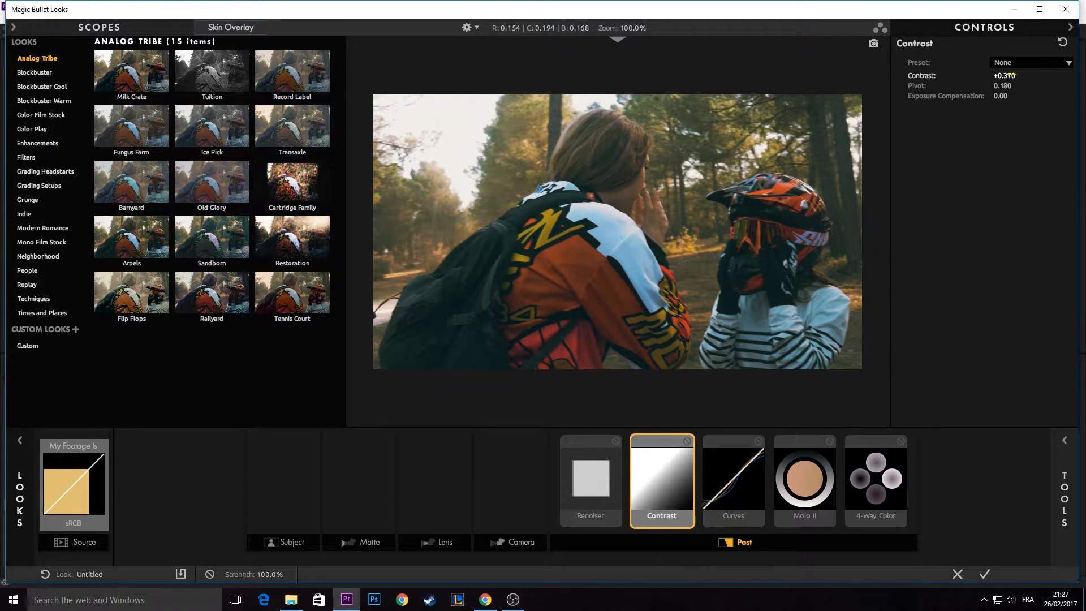
mouse_move(1005, 75)
mouse_down()
mouse_move(1029, 75)
mouse_move(1016, 74)
mouse_up()
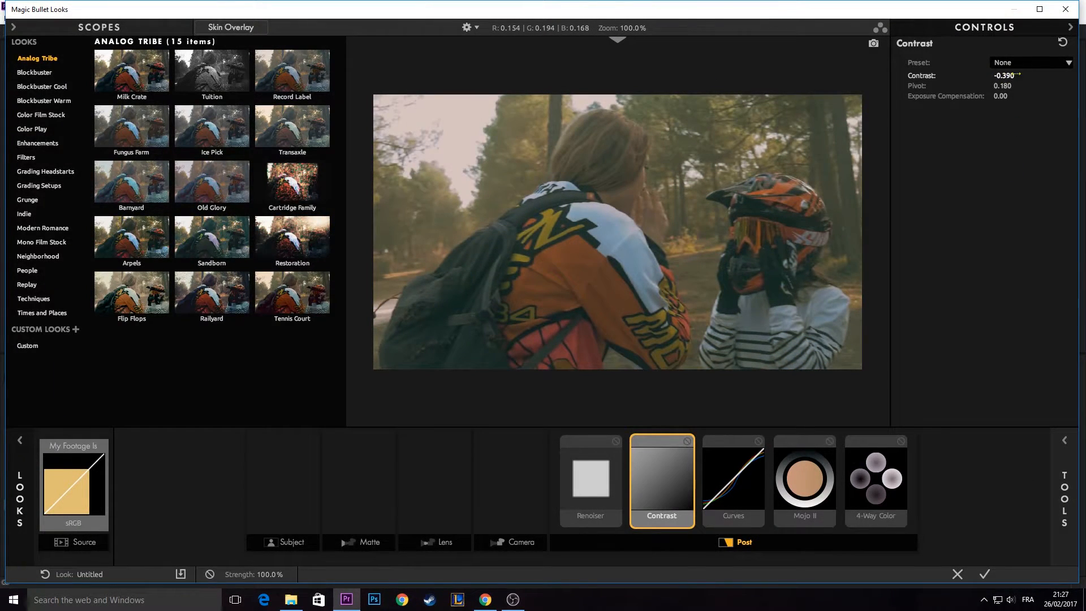
click(1063, 43)
- Set the Contrast tool's Contrast value to +0.370
click(1010, 75)
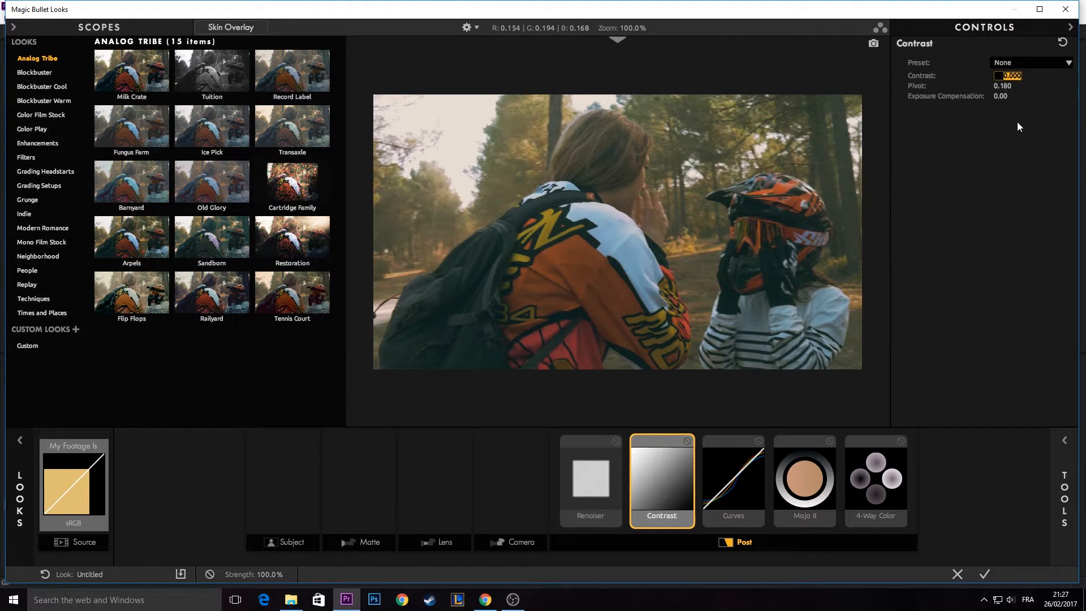
text(0.19)
key(Return)
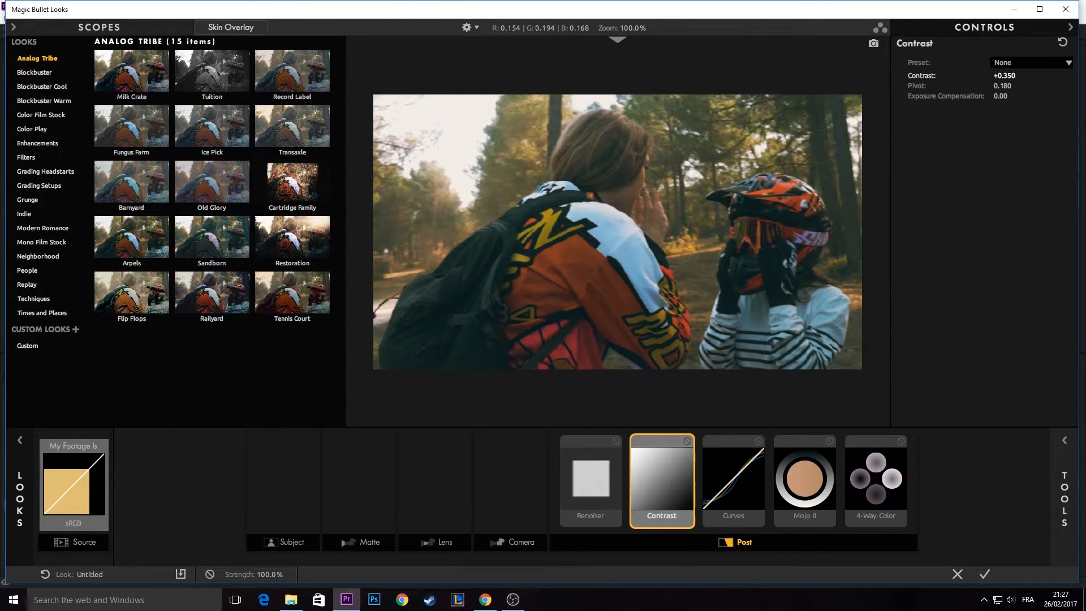
drag(1010, 76, 1012, 76)
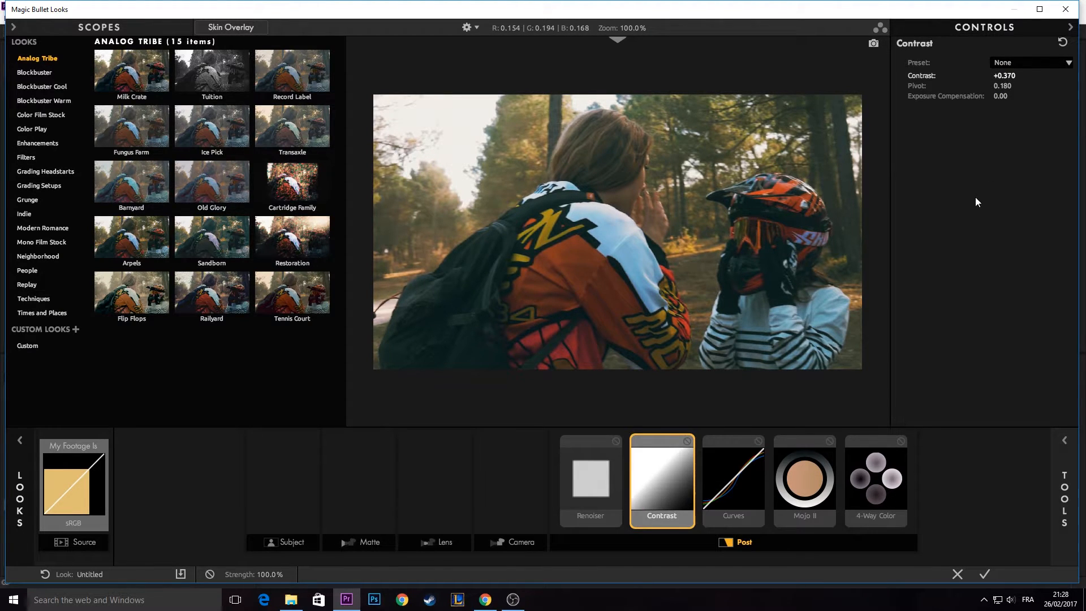
- Select the Curves tool, hide the looks list and add a point near the middle of the RGB curve
click(739, 475)
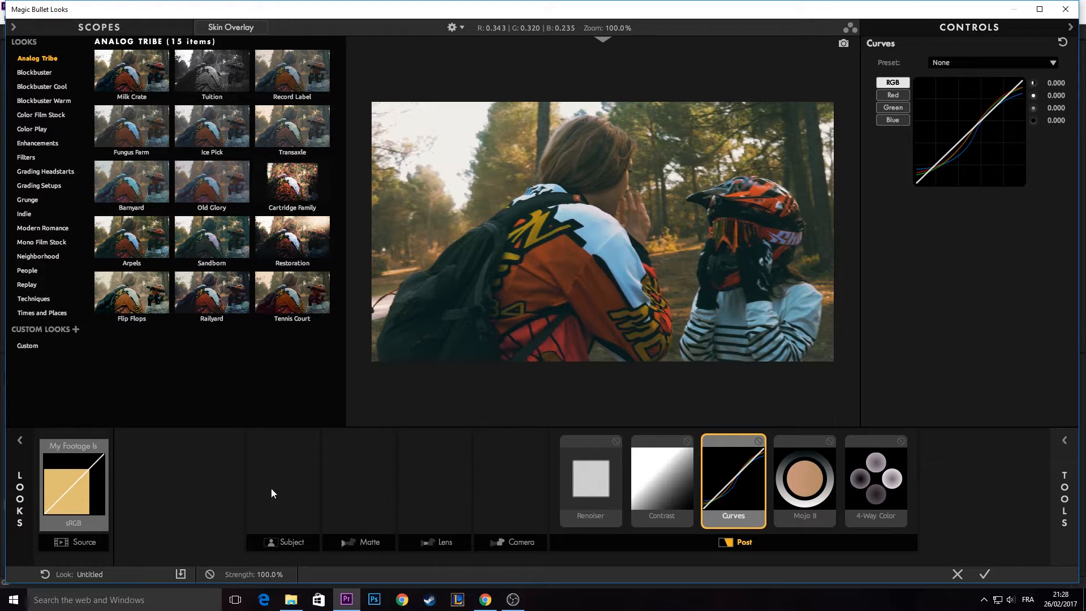
click(21, 449)
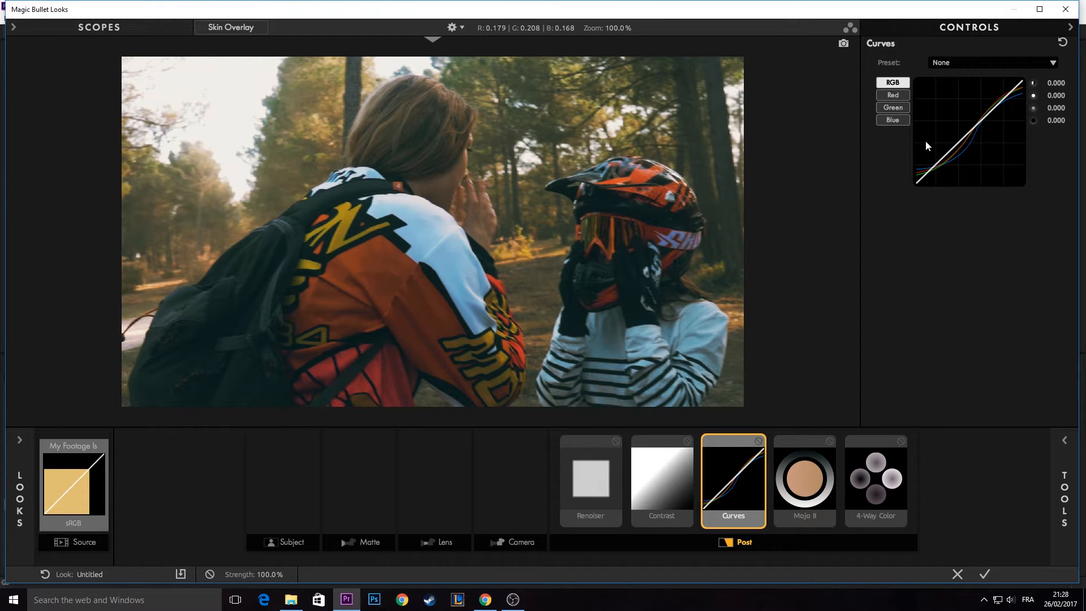
click(967, 134)
mouse_move(967, 134)
mouse_down()
mouse_move(957, 126)
mouse_move(970, 130)
mouse_up()
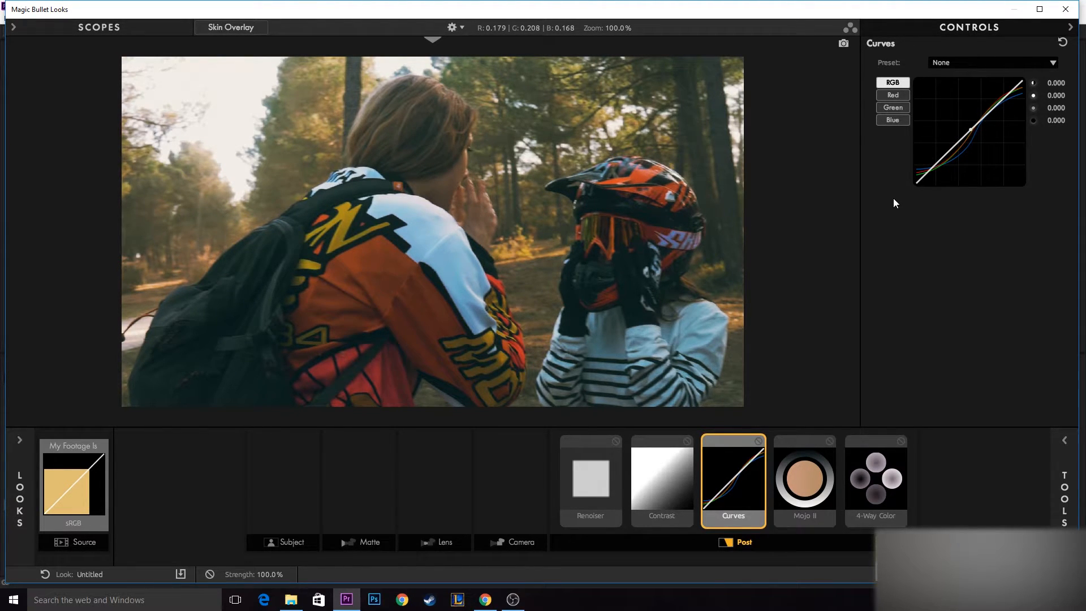
- Check the available Curves presets and examine the Red, Green and Blue channel curves, returning to the RGB curve
click(964, 63)
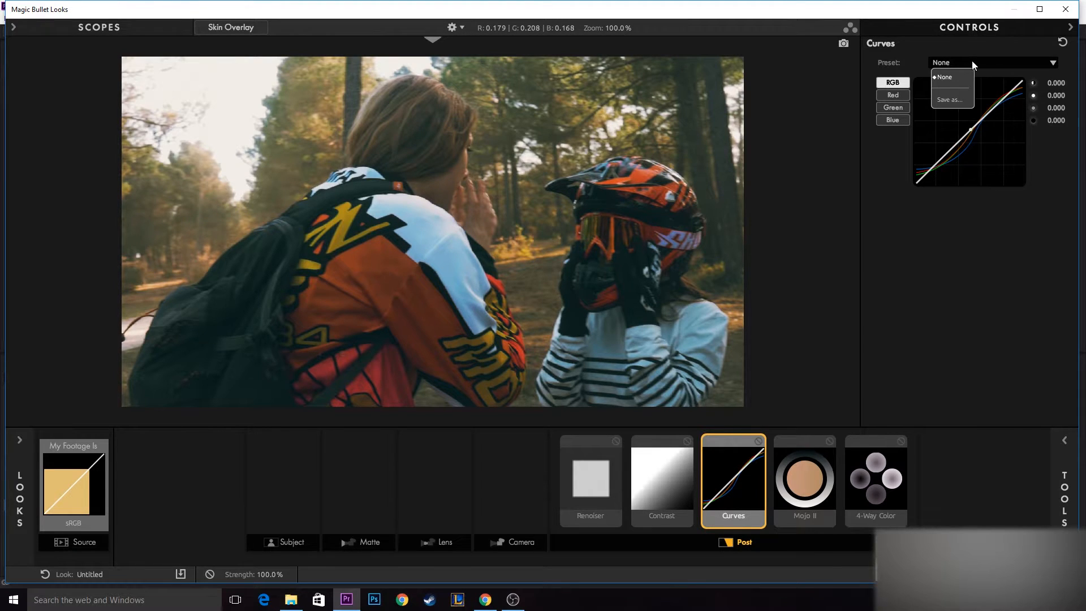
click(918, 187)
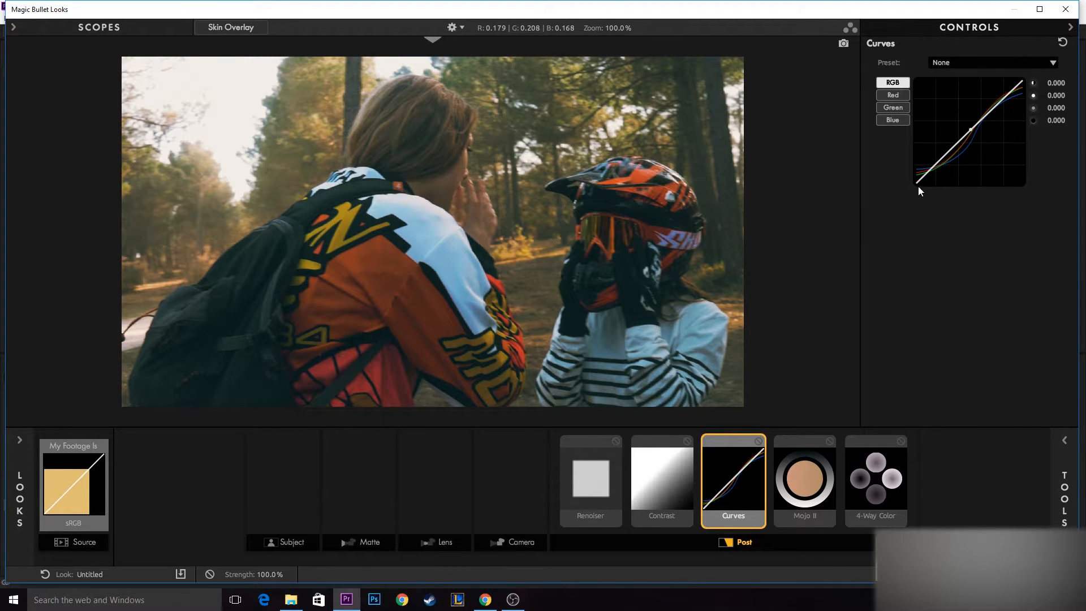
click(892, 95)
click(893, 107)
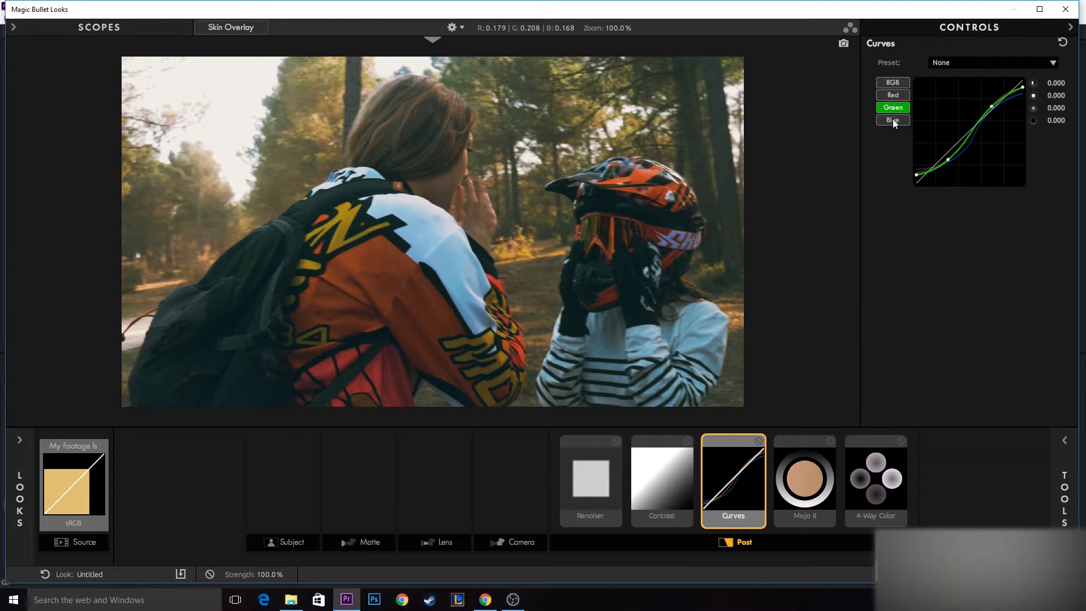
click(892, 120)
click(893, 97)
click(890, 108)
click(890, 119)
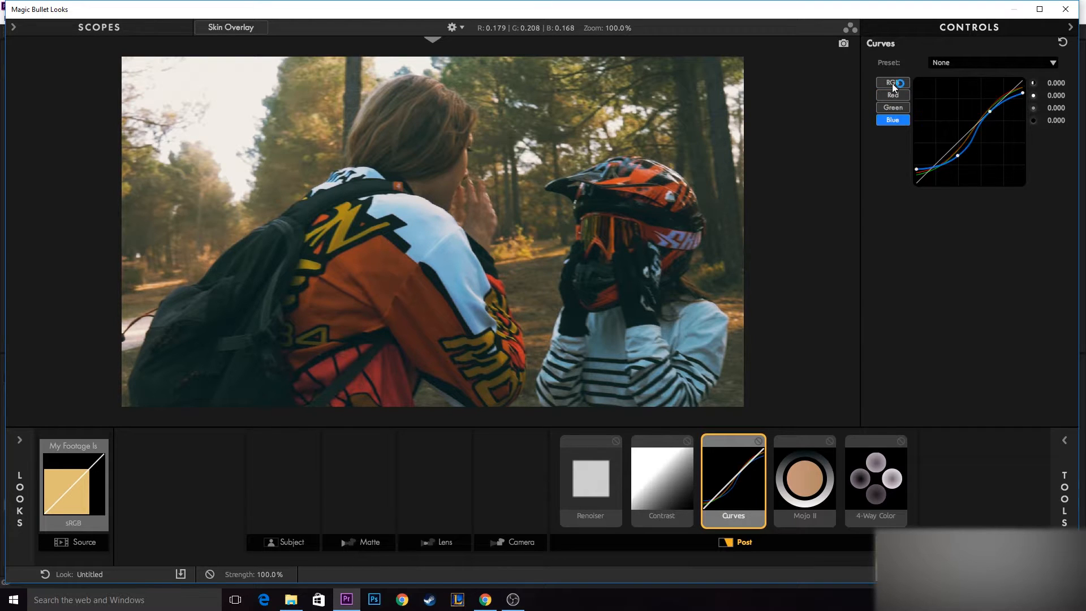
click(892, 83)
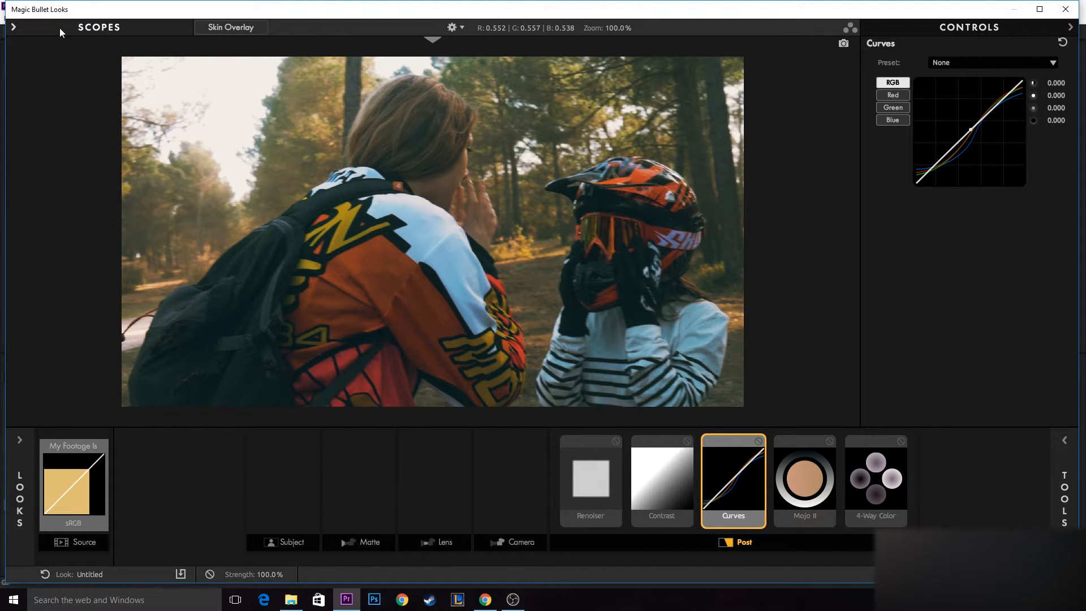
- Show the scopes and check the Slice Graph, Hue/Saturation and Hue/Lightness scopes, leaving only Hue/Saturation expanded alongside the RGB Parade
click(14, 27)
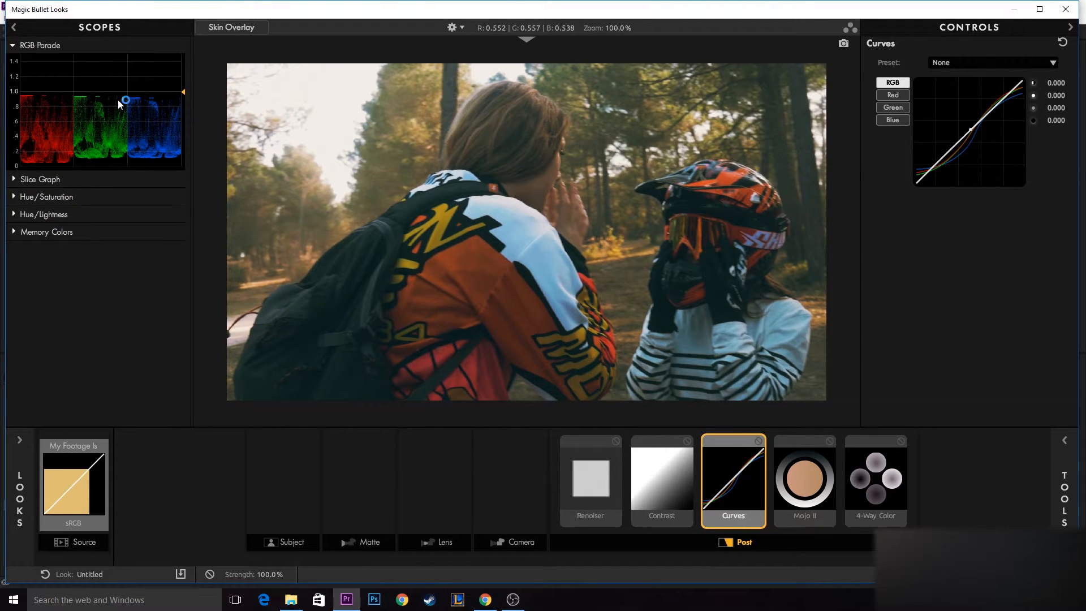
click(12, 180)
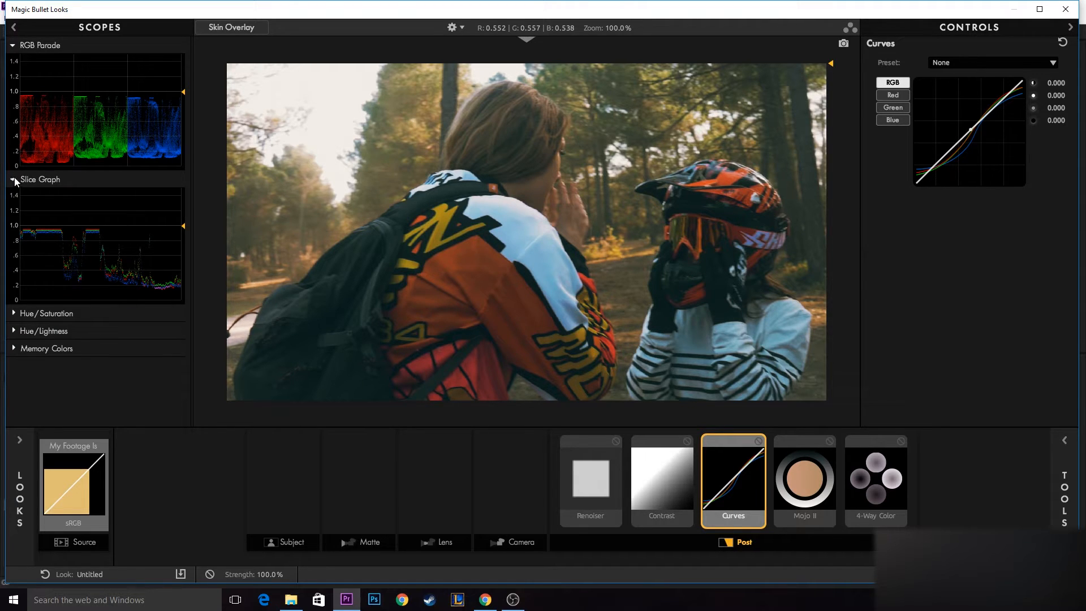
click(12, 180)
click(13, 197)
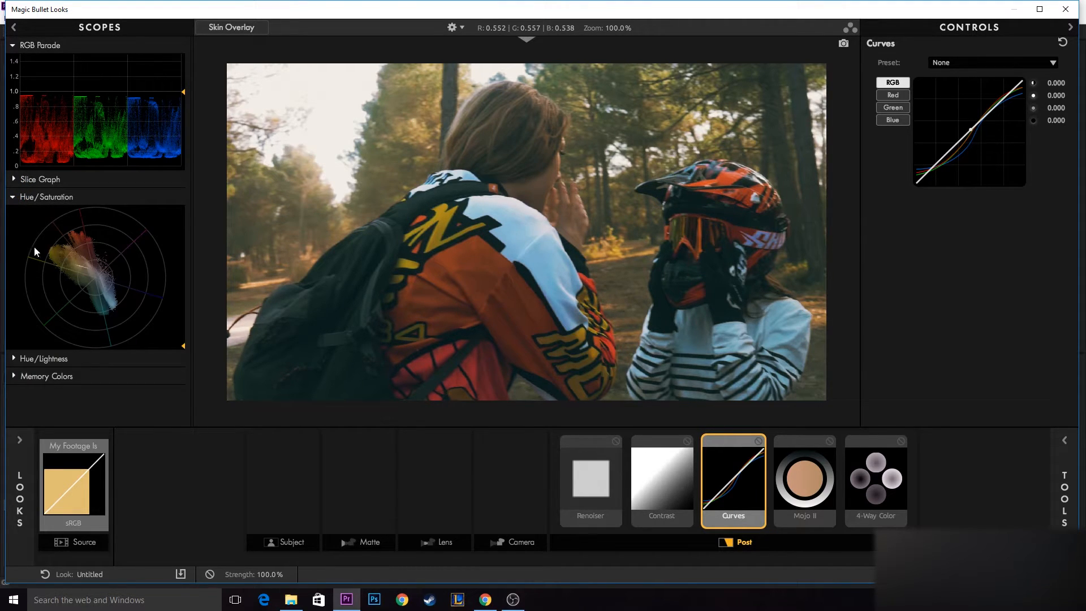
click(11, 357)
scroll(63, 283, down, 3)
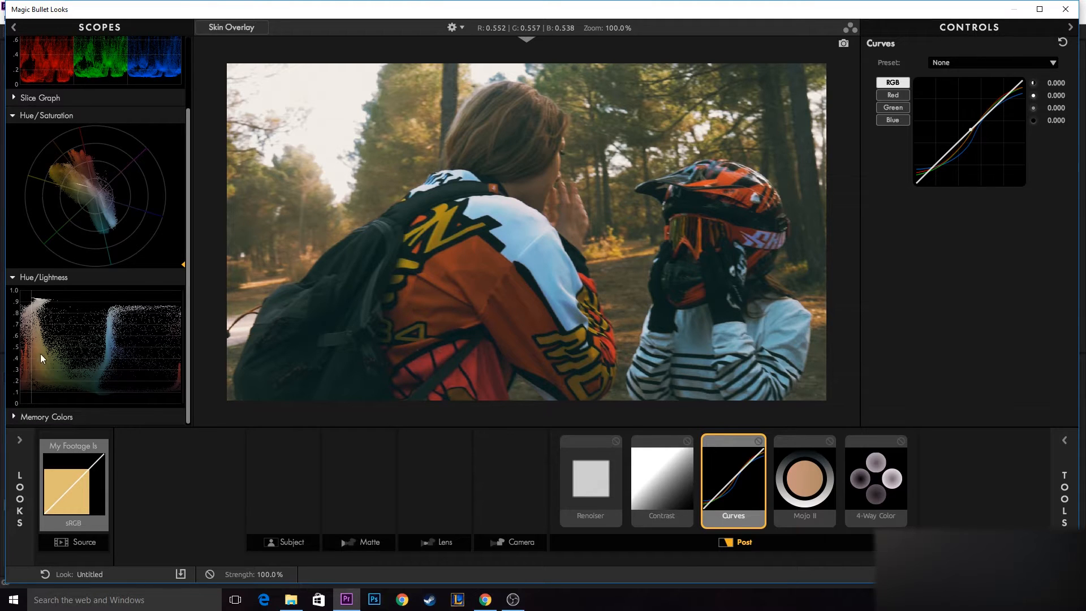
click(12, 277)
- Expand the Memory Colors scope and compare it with the Hue/Saturation and RGB Parade scopes
click(15, 375)
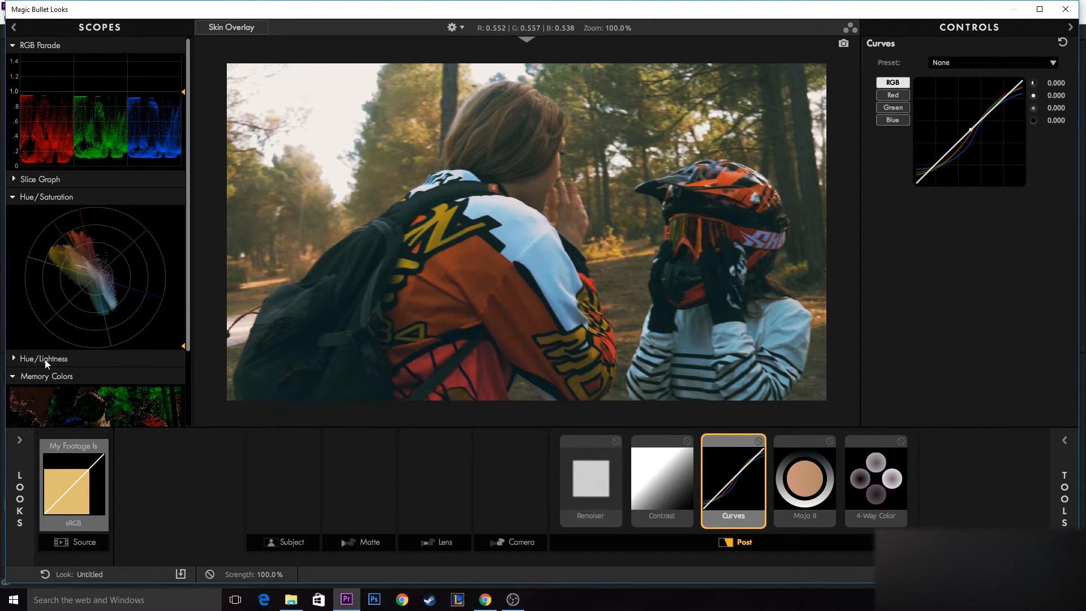
scroll(45, 359, down, 3)
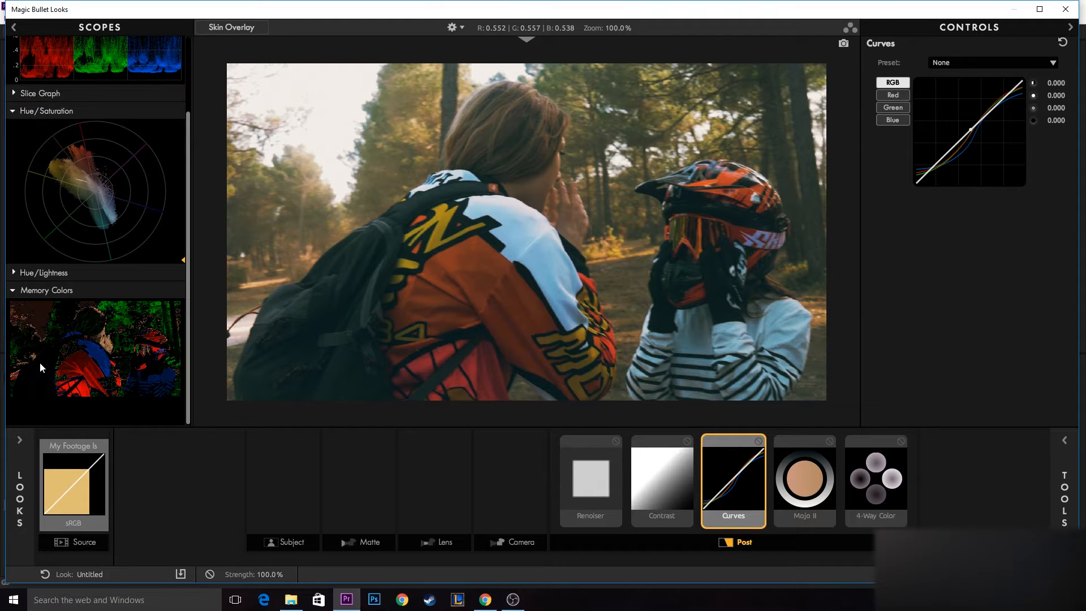
scroll(149, 345, up, 3)
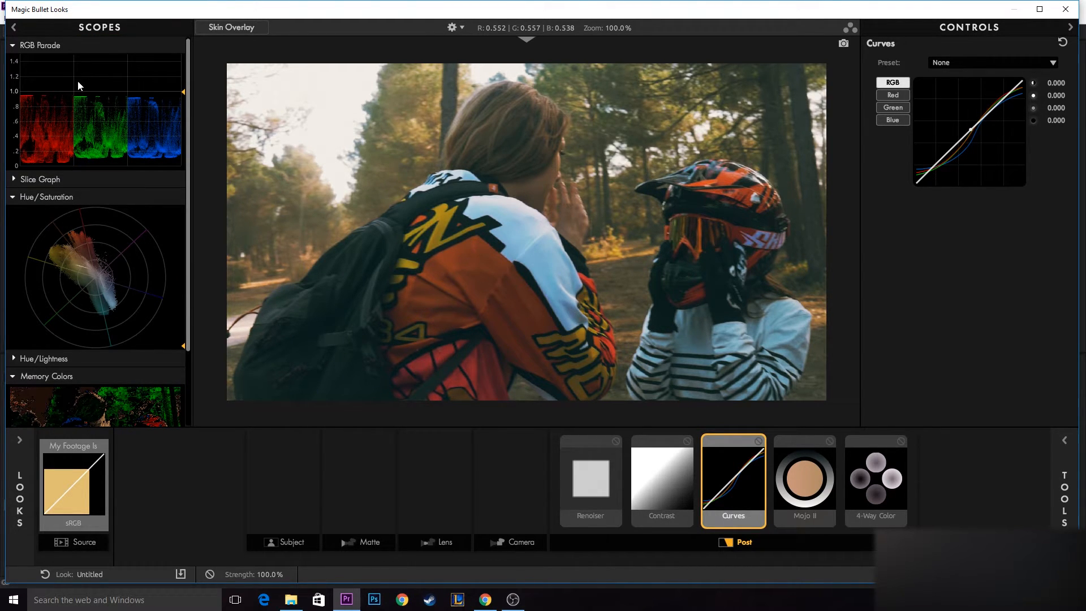
scroll(92, 159, down, 3)
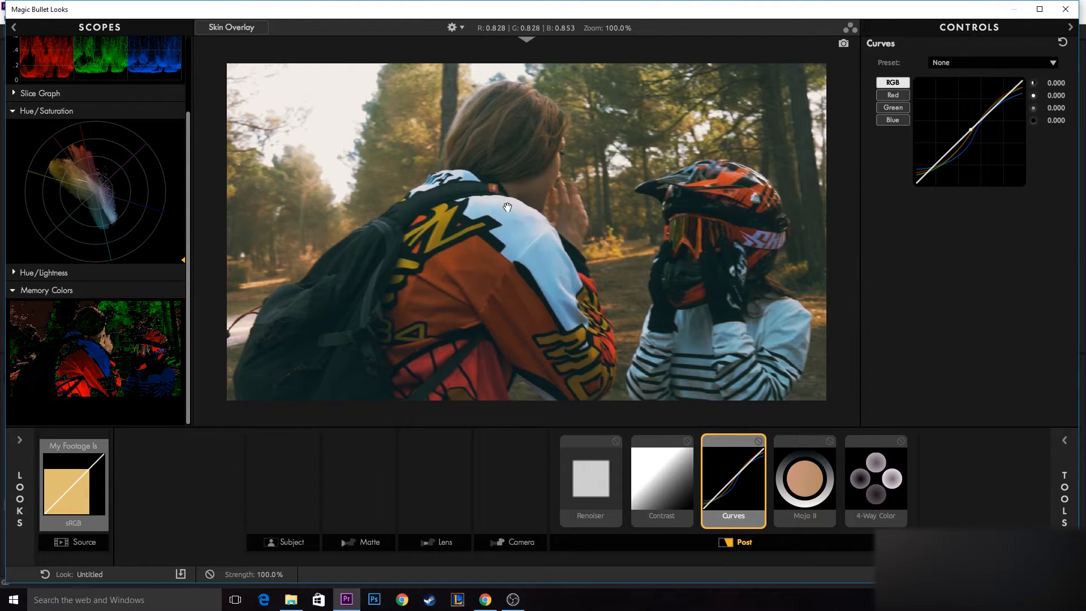
scroll(106, 279, up, 3)
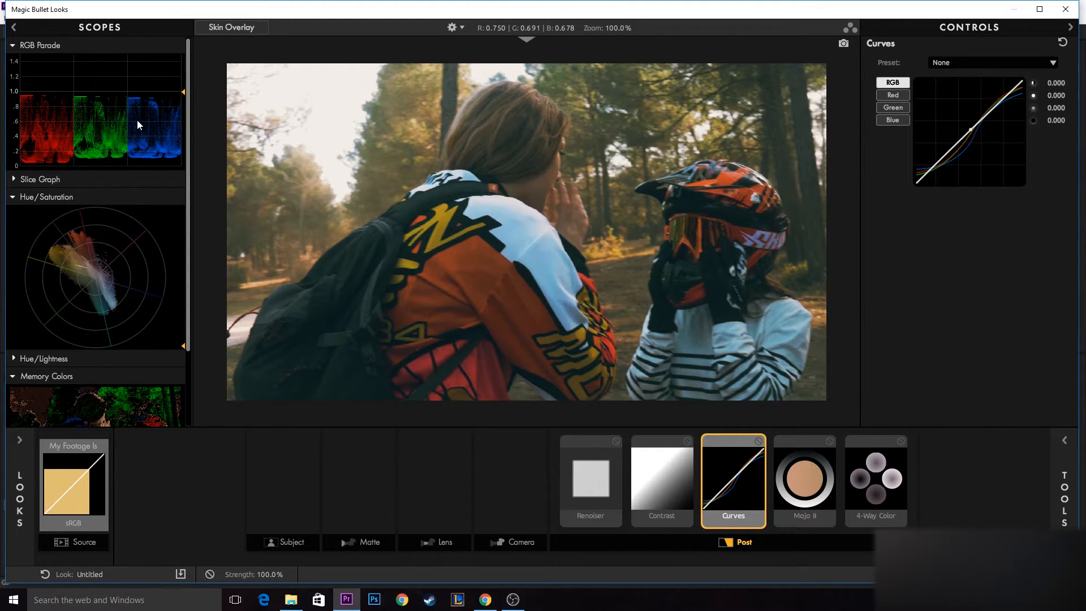
- Fine-tune the Blue channel curve by slightly shifting its two inner points and raising its highlight endpoint, checking the scopes
click(898, 121)
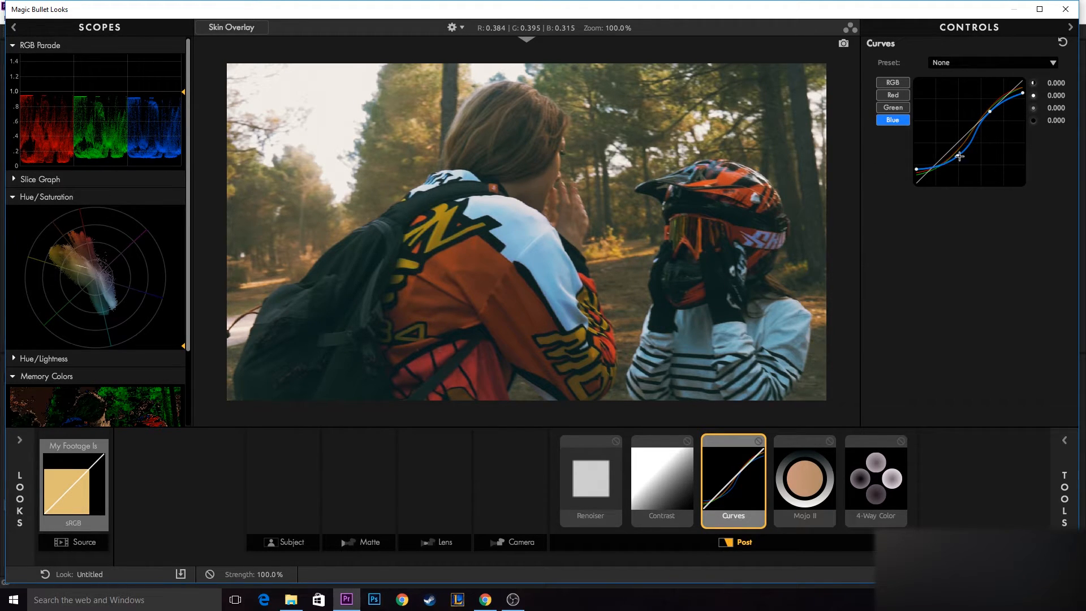
drag(959, 156, 955, 154)
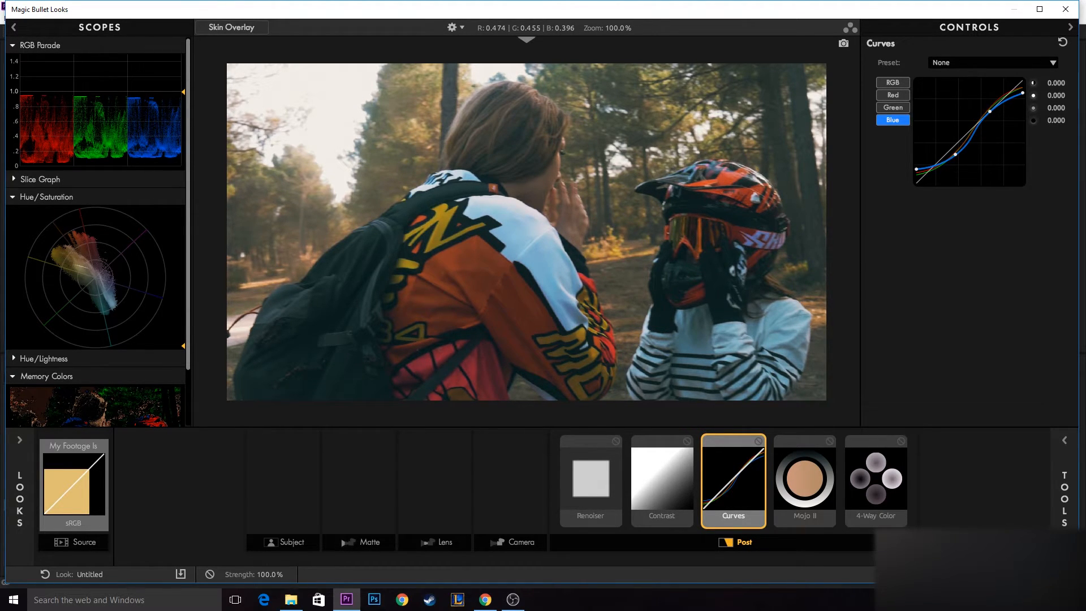
drag(990, 111, 988, 109)
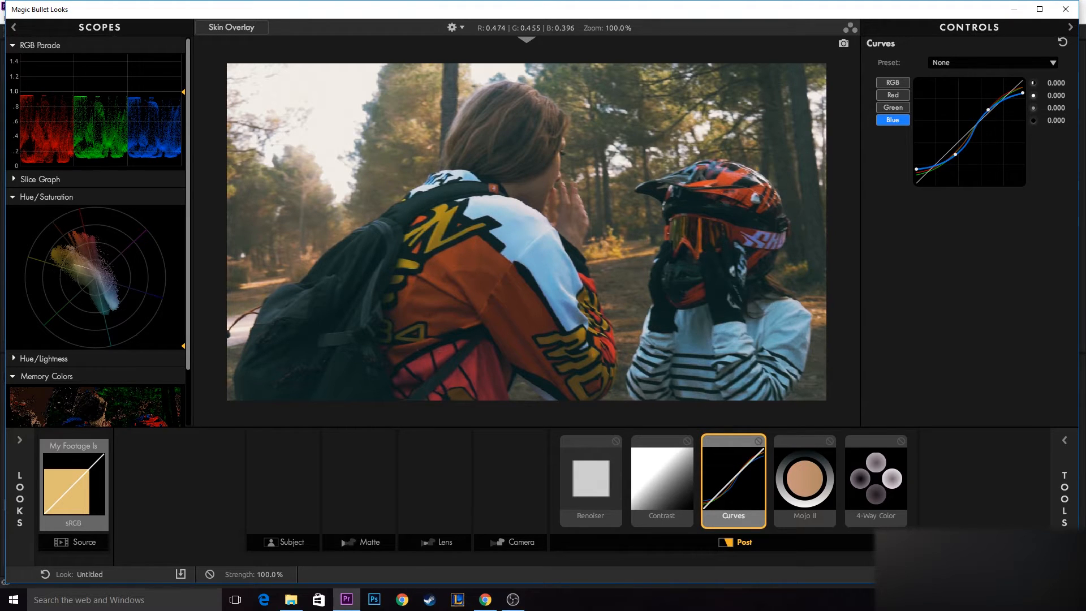
drag(988, 109, 987, 110)
drag(1023, 92, 1021, 93)
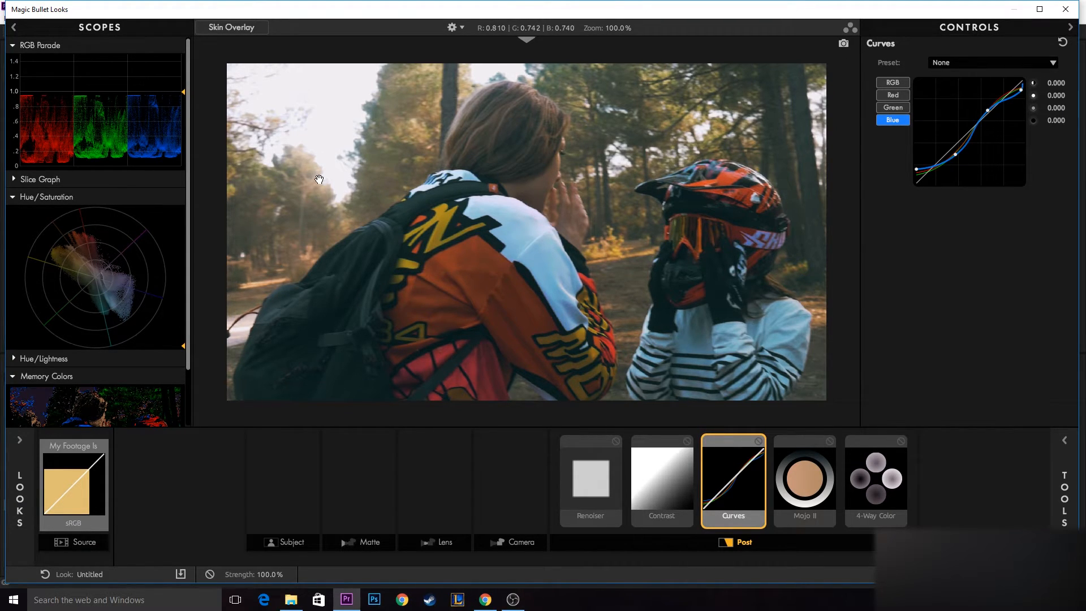
scroll(120, 351, down, 2)
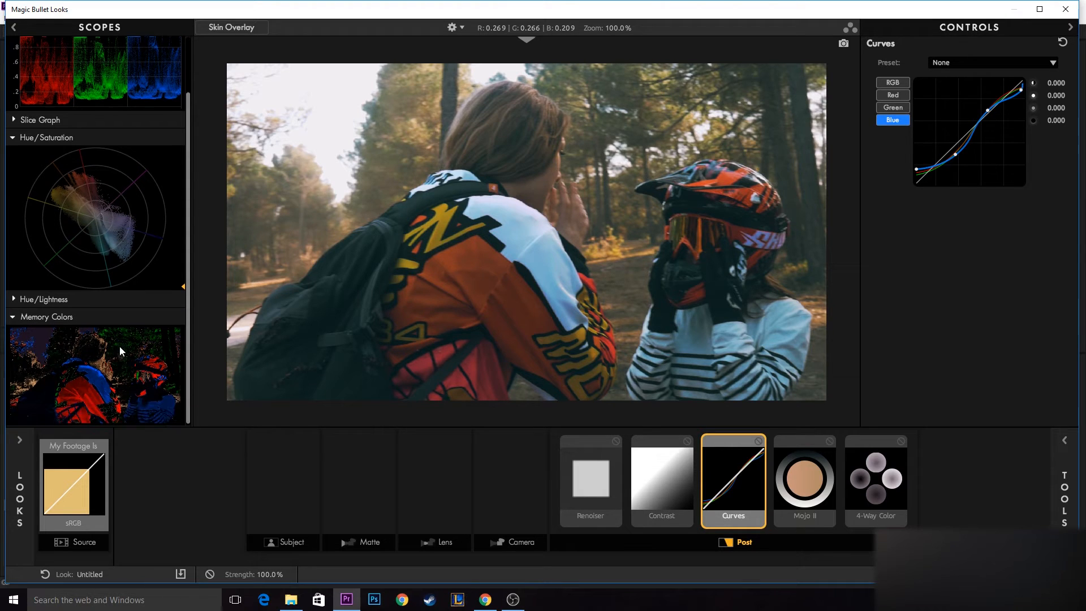
scroll(125, 351, up, 2)
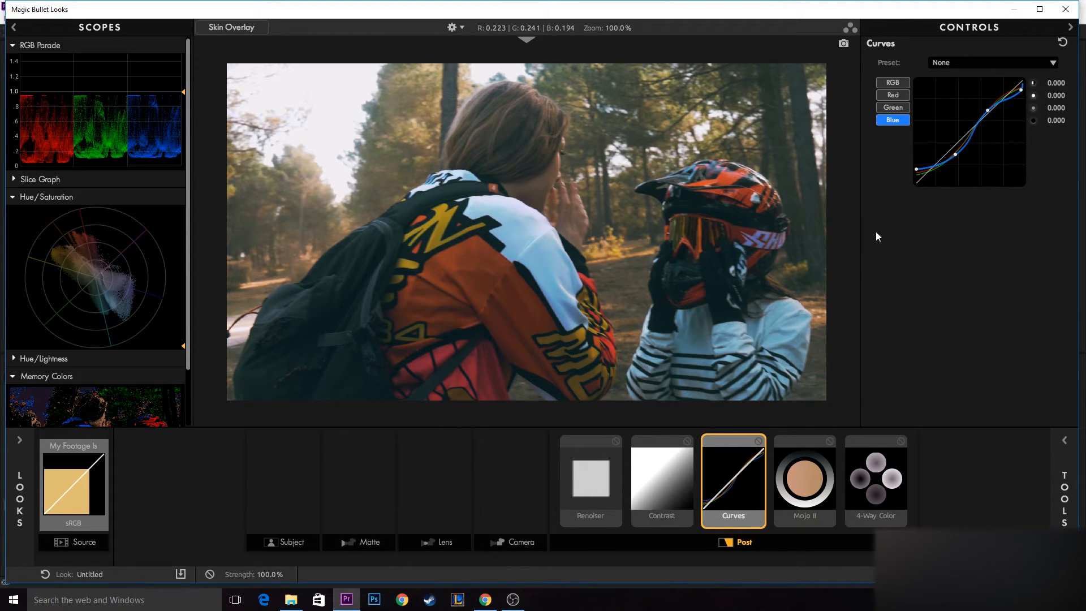
- Examine the Mojo II and 4-Way Color settings, and look through the library of available Post tools
click(812, 497)
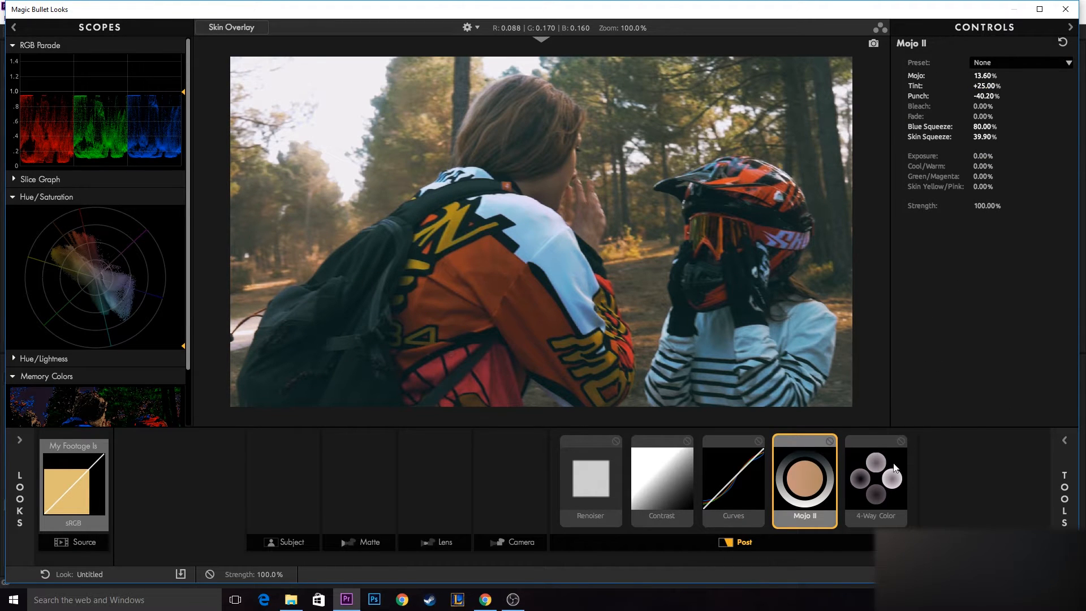
click(884, 487)
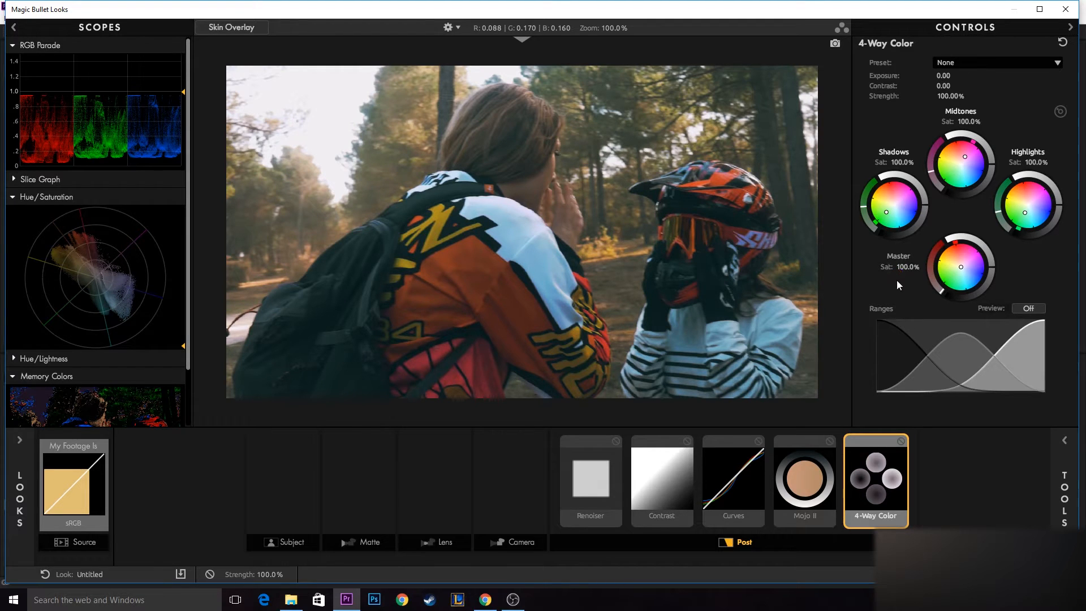
click(1045, 507)
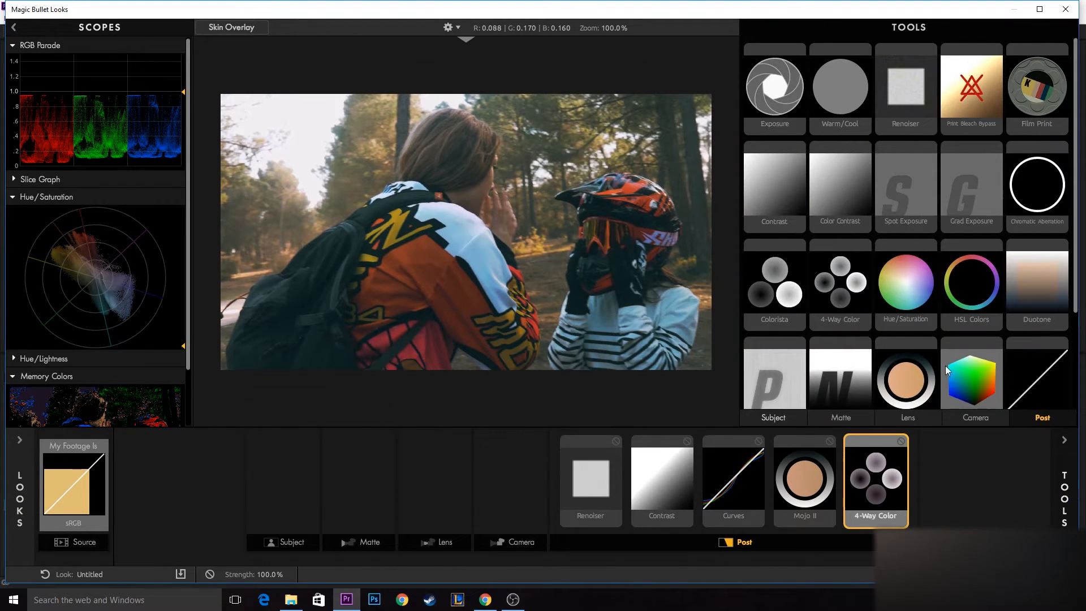
click(1068, 483)
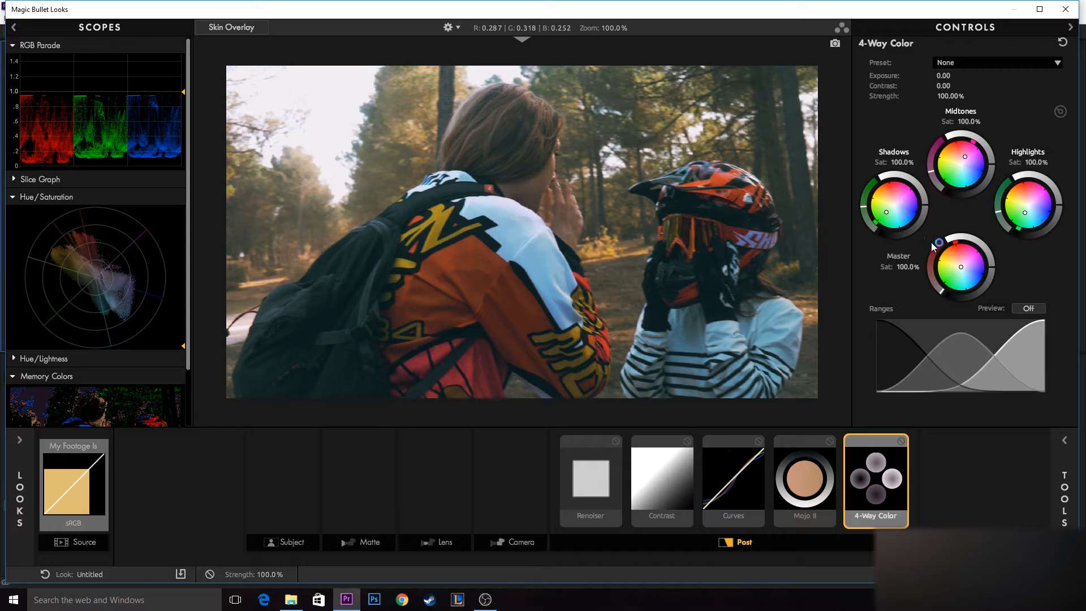
- Slightly adjust the Shadows tint in the 4-Way Color tool, check the scopes and apply the look to the clip
click(733, 471)
click(879, 485)
mouse_move(863, 206)
mouse_down()
mouse_move(874, 180)
mouse_move(863, 205)
mouse_up()
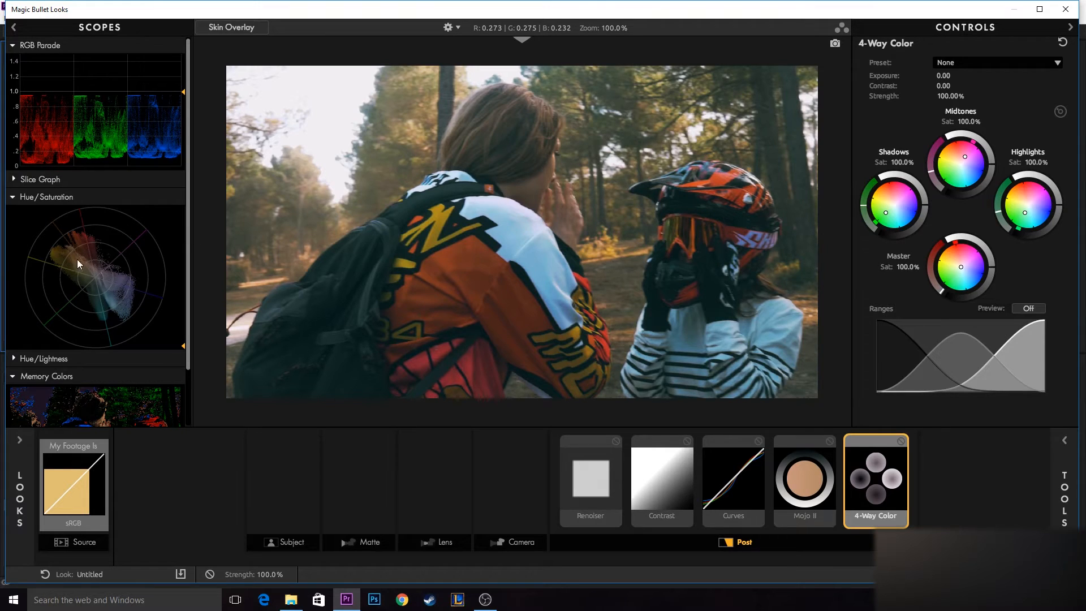
scroll(80, 263, down, 2)
scroll(77, 237, up, 2)
click(1043, 574)
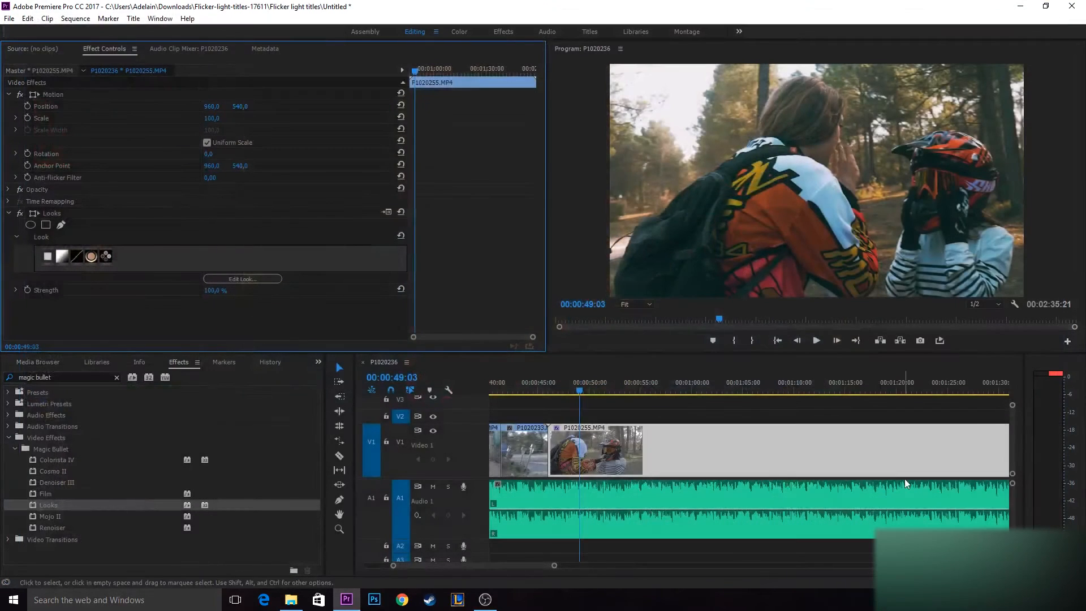
- Play the graded sequence on to about 00:01:25:26 to review the look, and select the P1020255.MP4 clip
click(625, 416)
key(space)
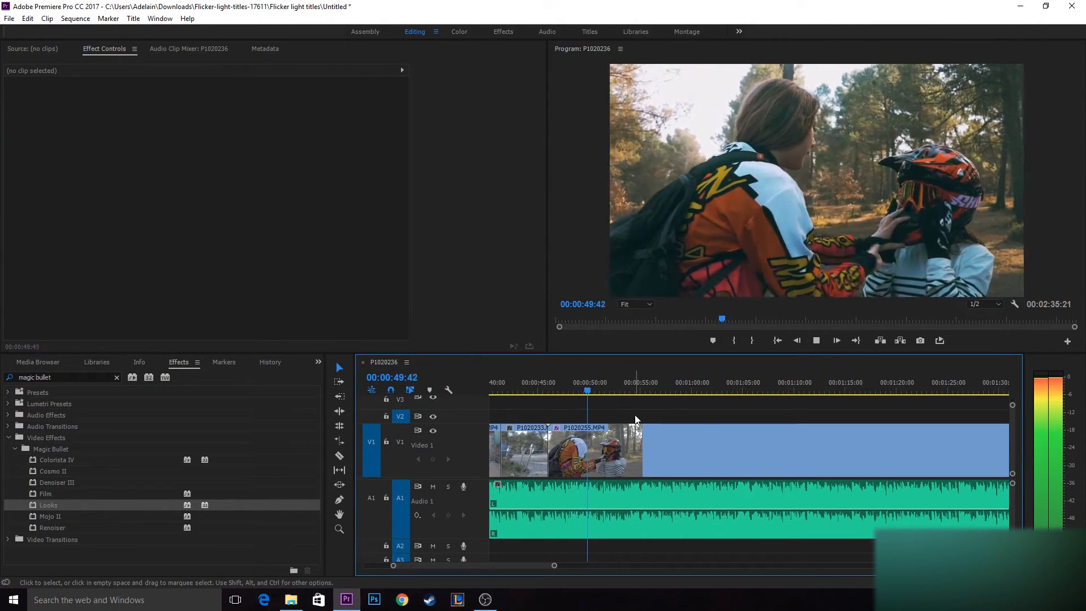
click(635, 435)
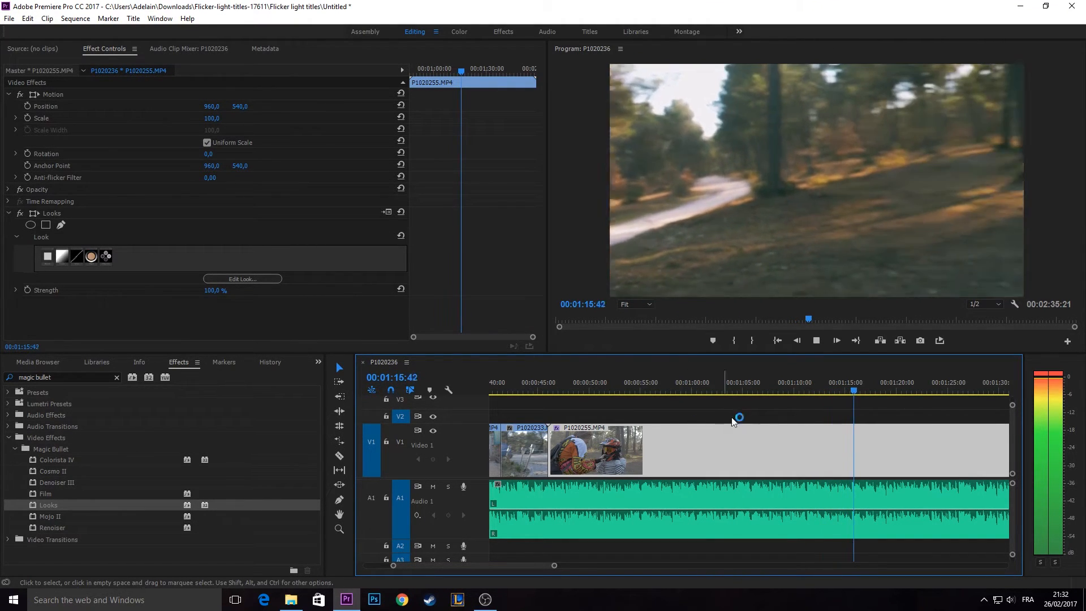
scroll(827, 397, down, 1)
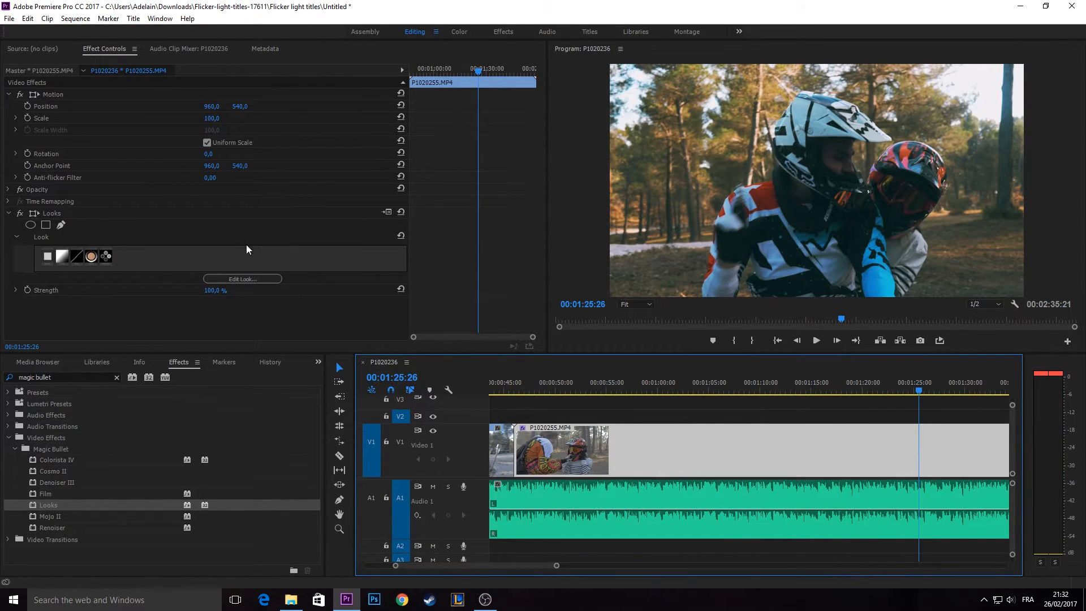
- Open the second Looks effect on P1020255.MP4 for editing and apply the Railyard preset from Analog Tribe
click(246, 279)
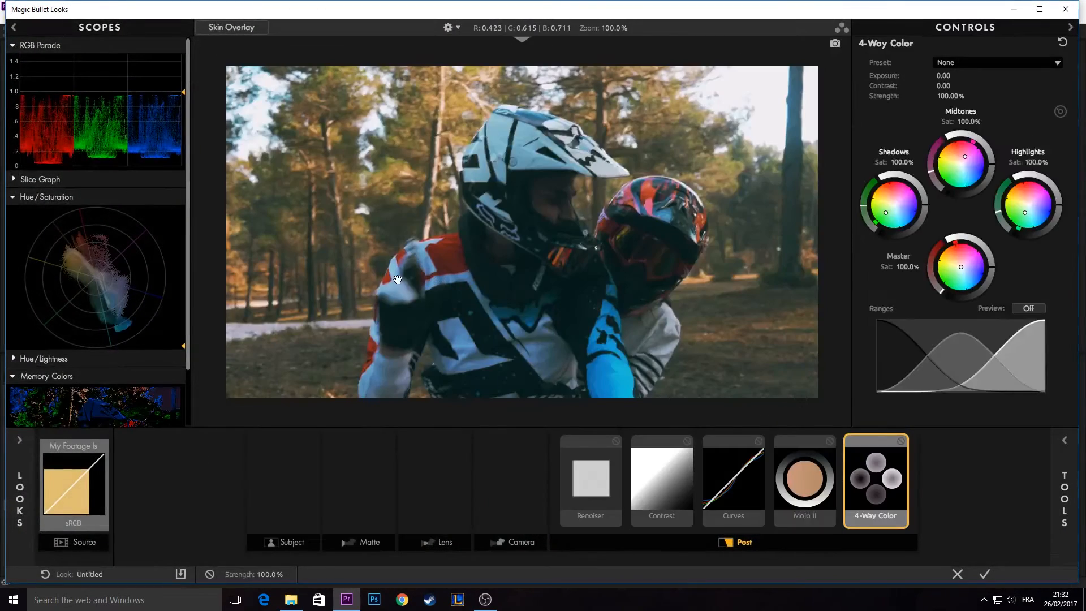
click(1063, 9)
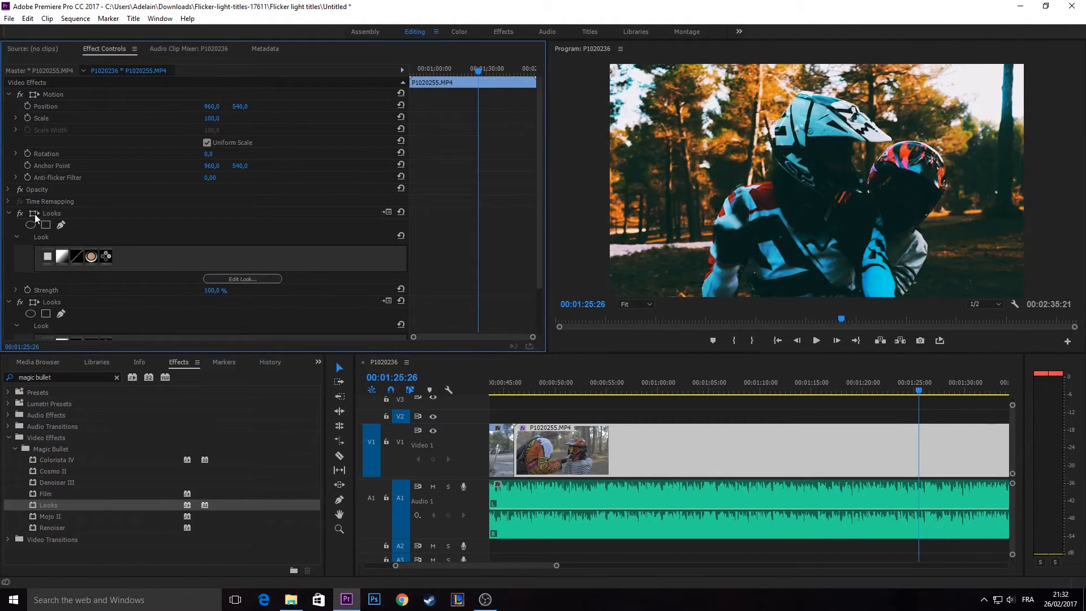
scroll(188, 276, down, 2)
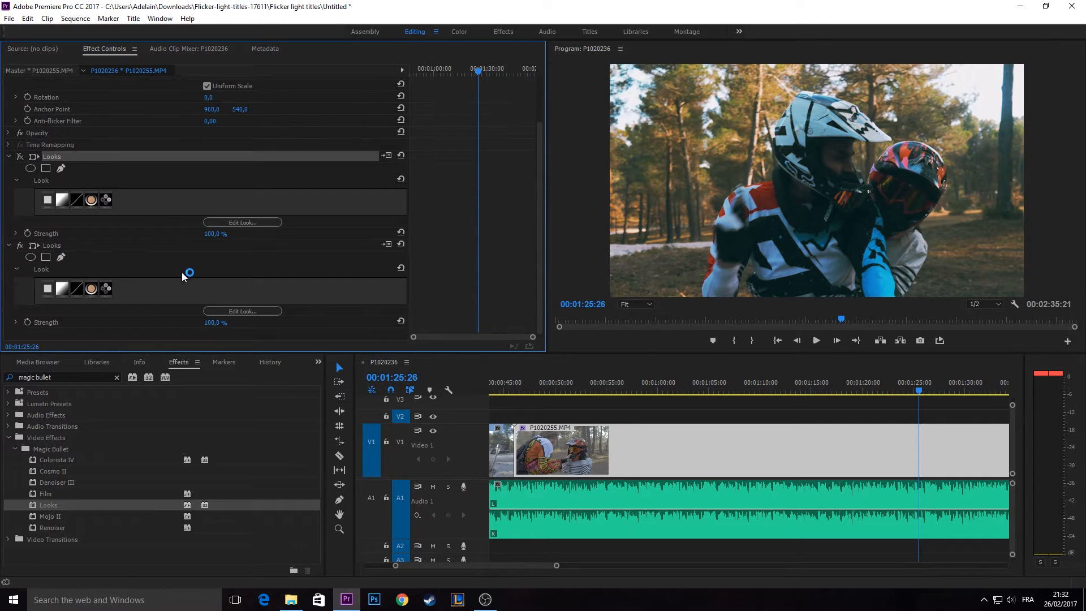
click(231, 311)
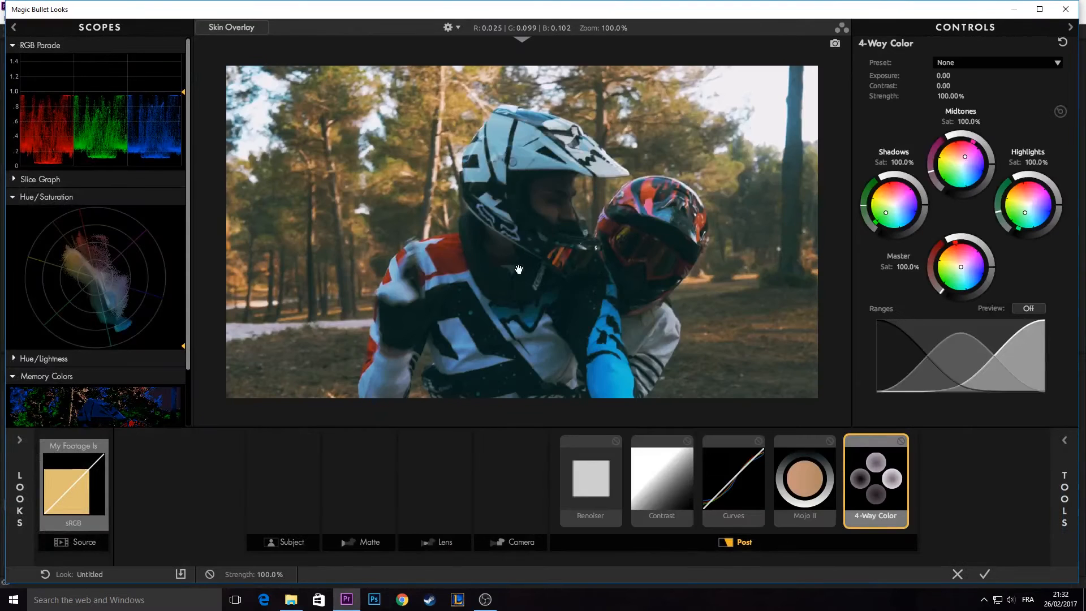
click(25, 467)
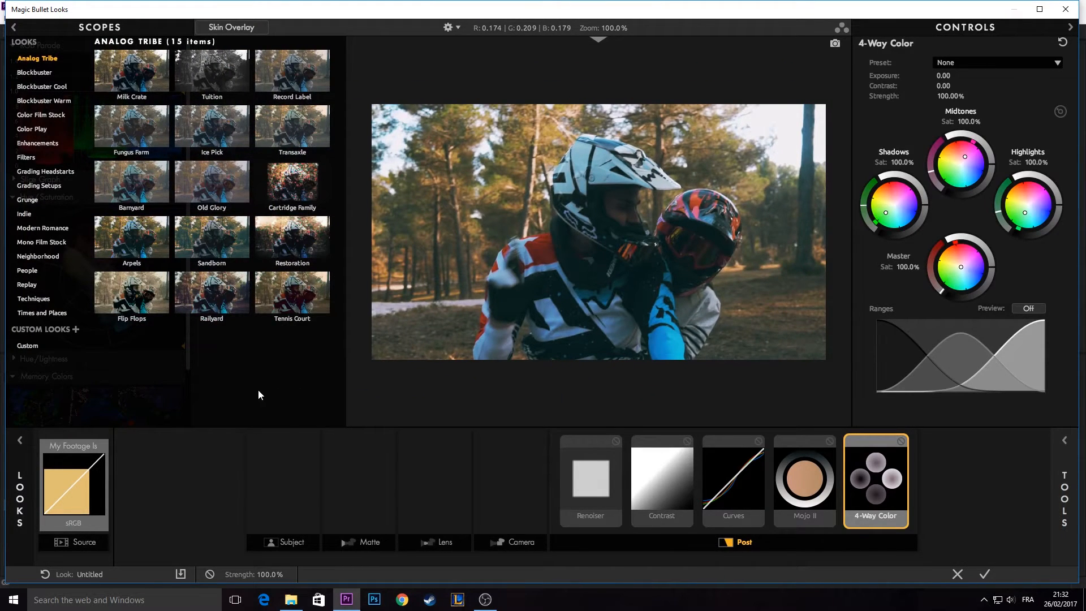
click(208, 291)
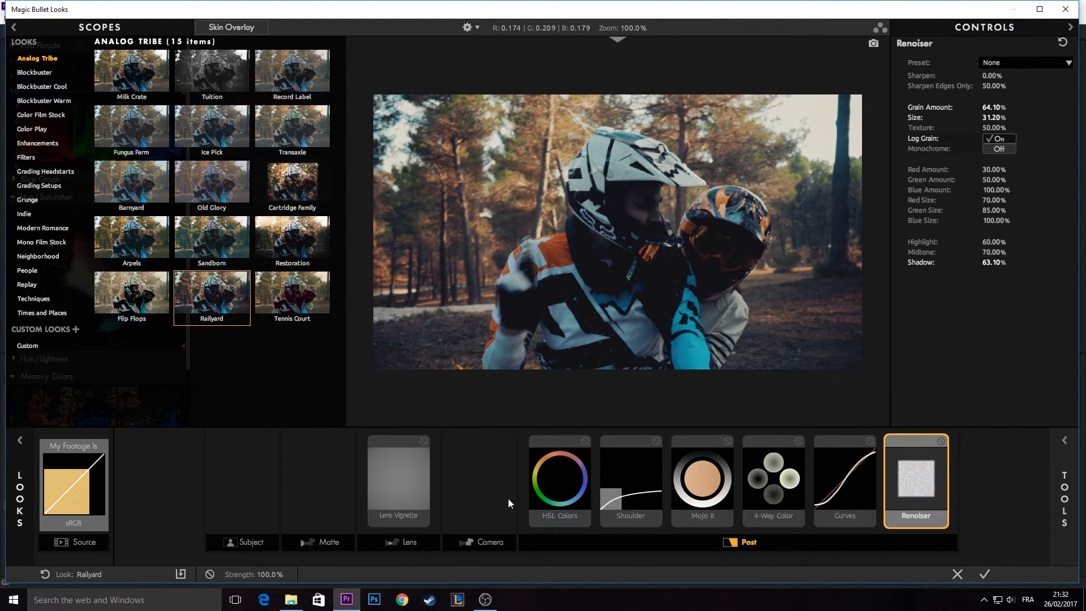
- Examine the Lens Vignette, HSL Colors, Shoulder, Mojo II, 4-Way Color and Curves tools of the Railyard look
click(399, 487)
click(547, 496)
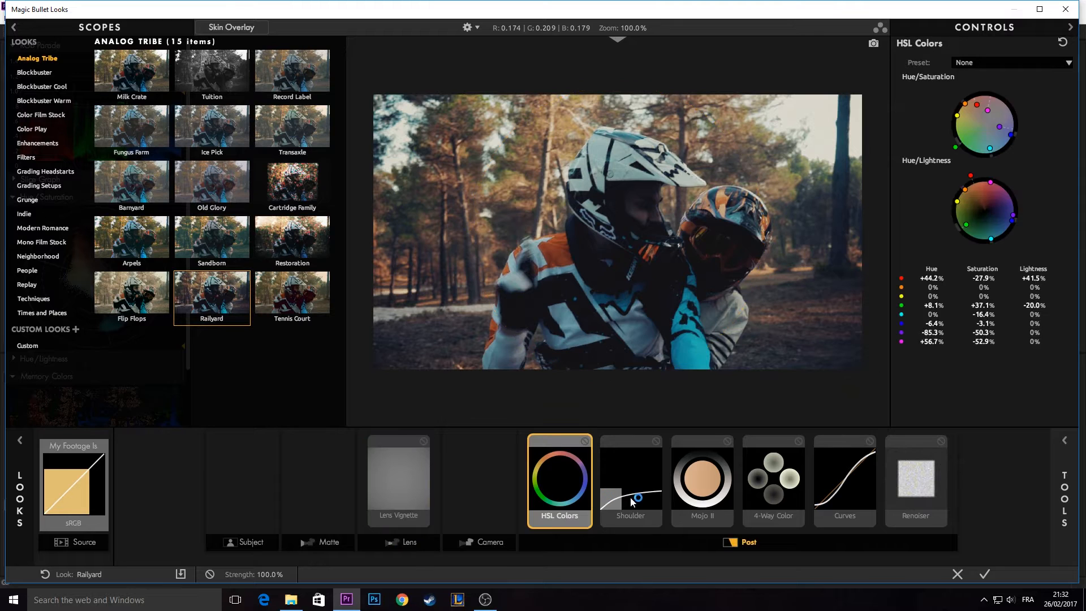
click(633, 489)
click(704, 485)
click(791, 481)
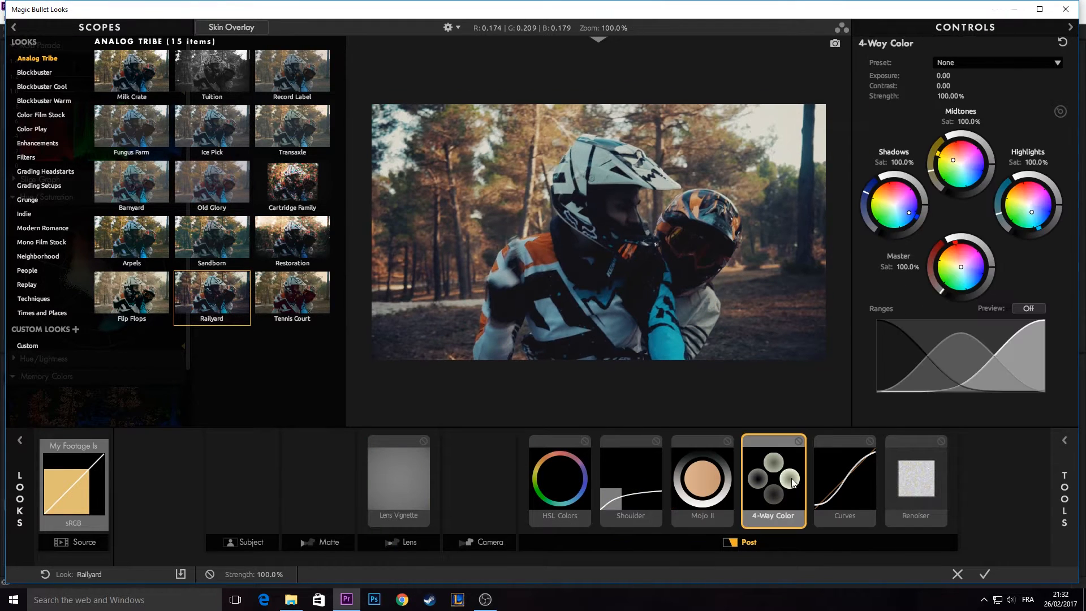
click(849, 475)
- Lower the Renoiser tool's Grain Amount to 15.60% and select the Curves tool
click(935, 473)
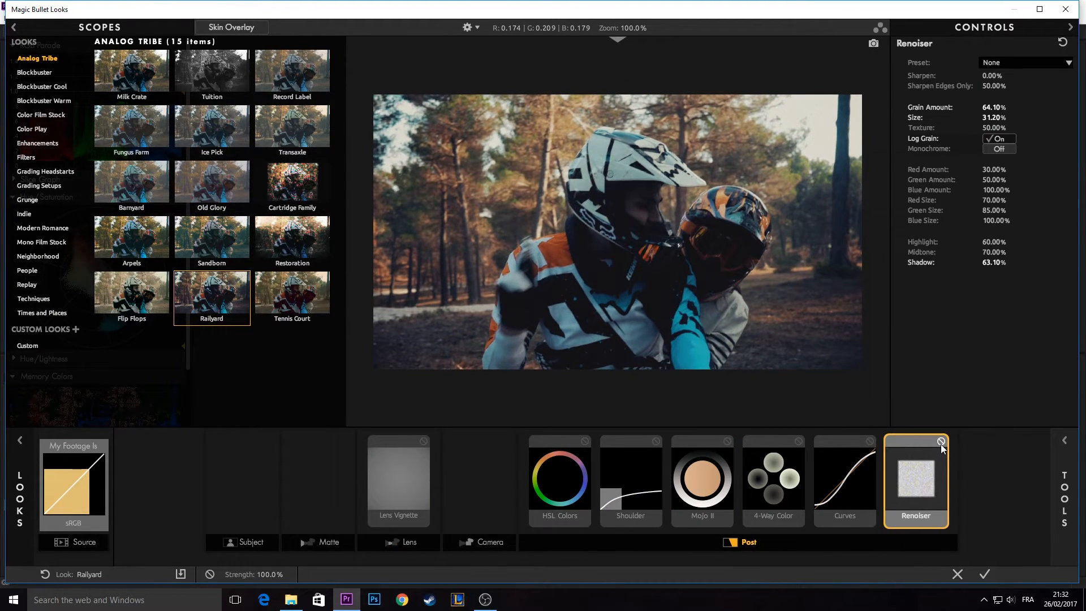
mouse_move(994, 107)
mouse_down()
mouse_move(962, 108)
mouse_move(983, 108)
mouse_up()
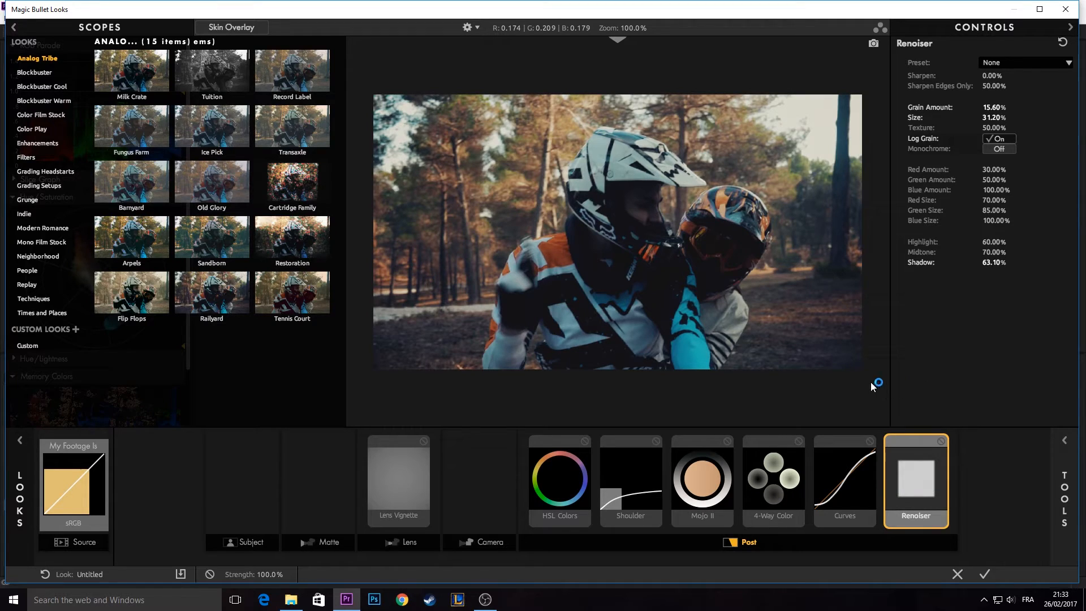
click(830, 504)
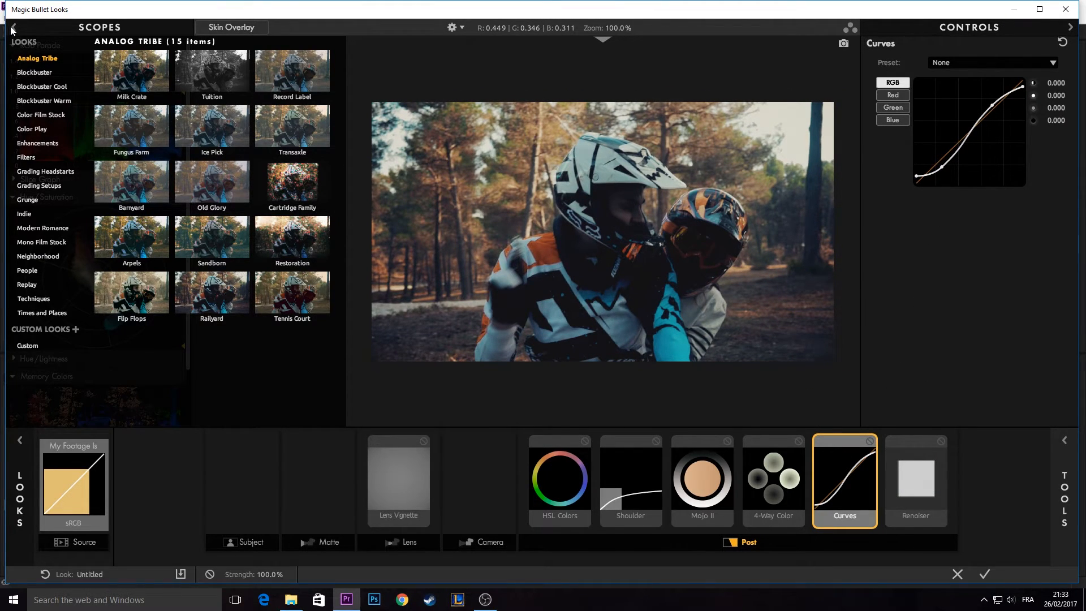
- Add an Exposure tool at the end of the look's Post chain and delete the duplicate Exposure tool
click(27, 500)
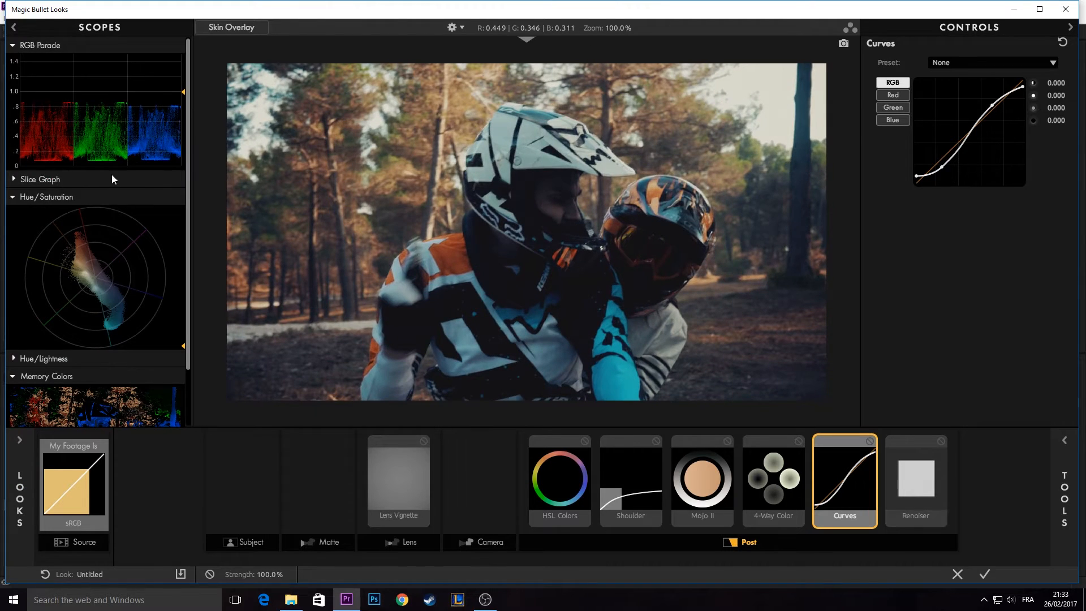
scroll(161, 204, down, 3)
scroll(153, 241, up, 3)
click(1053, 494)
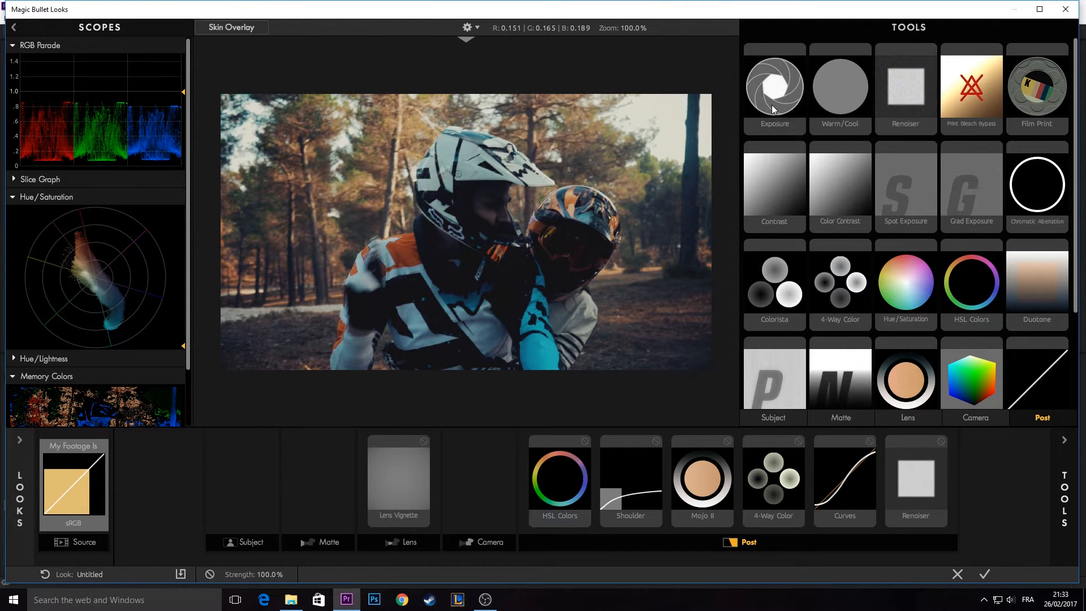
drag(771, 104, 987, 459)
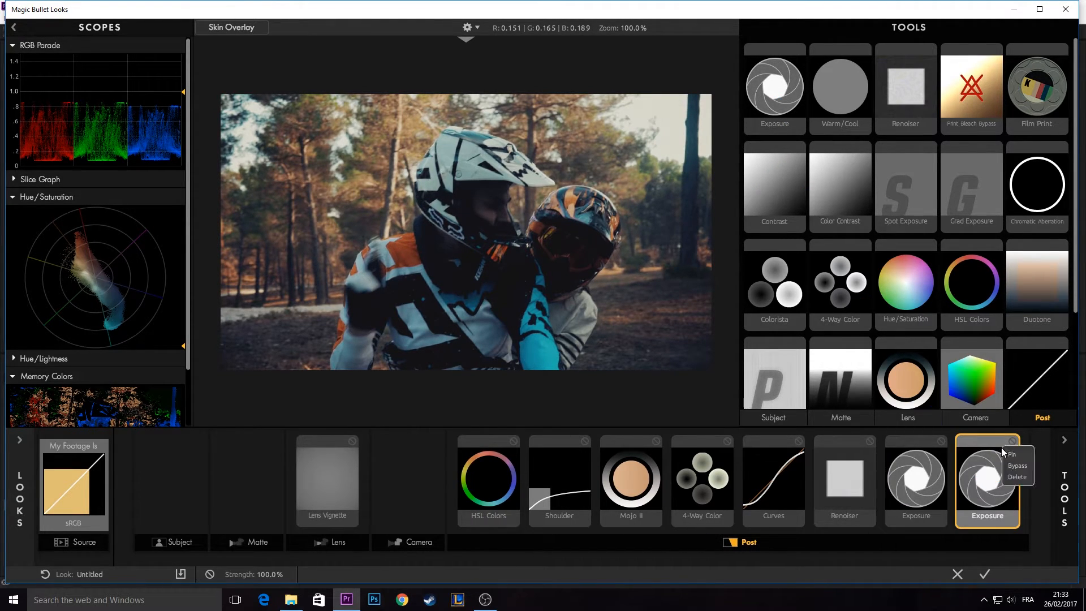
key(Delete)
click(955, 472)
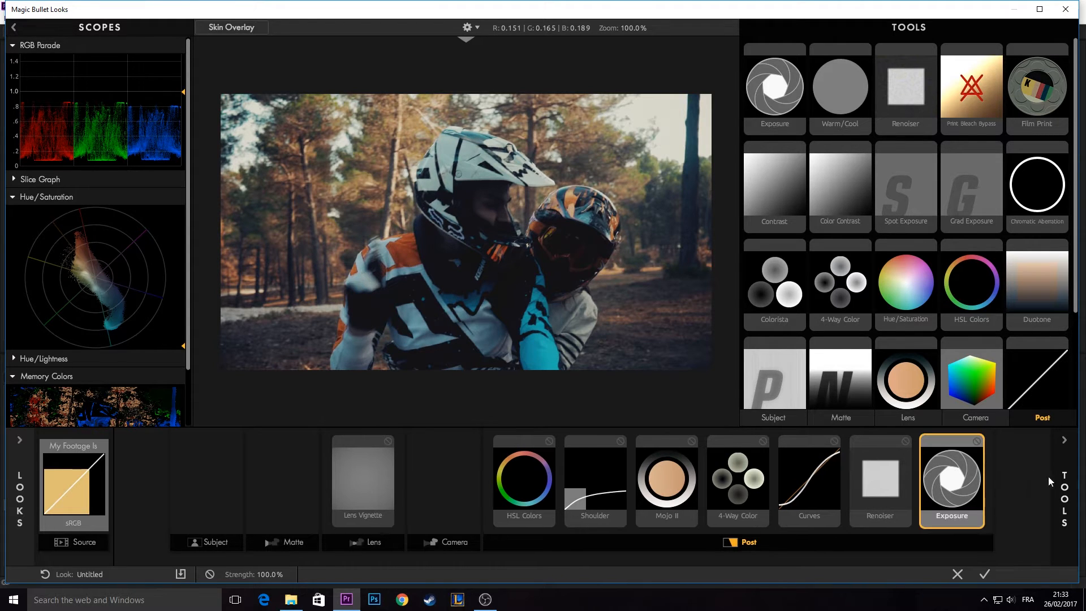
- Set the Exposure tool's Stops to +0.30 and toggle its bypass to compare the image with and without it
drag(953, 75, 947, 76)
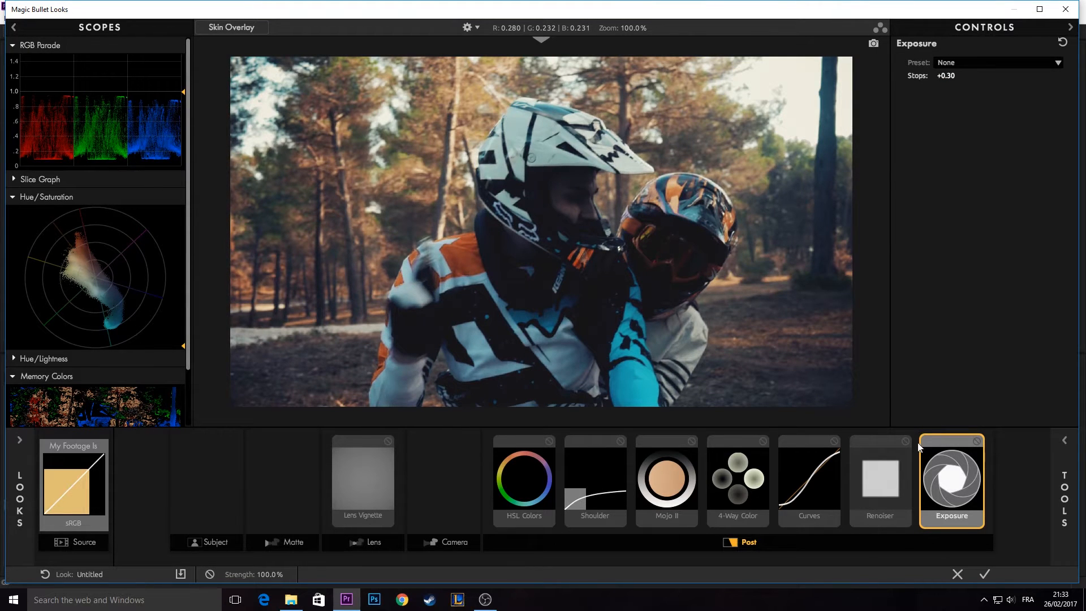
click(976, 441)
click(976, 441)
click(976, 442)
click(977, 441)
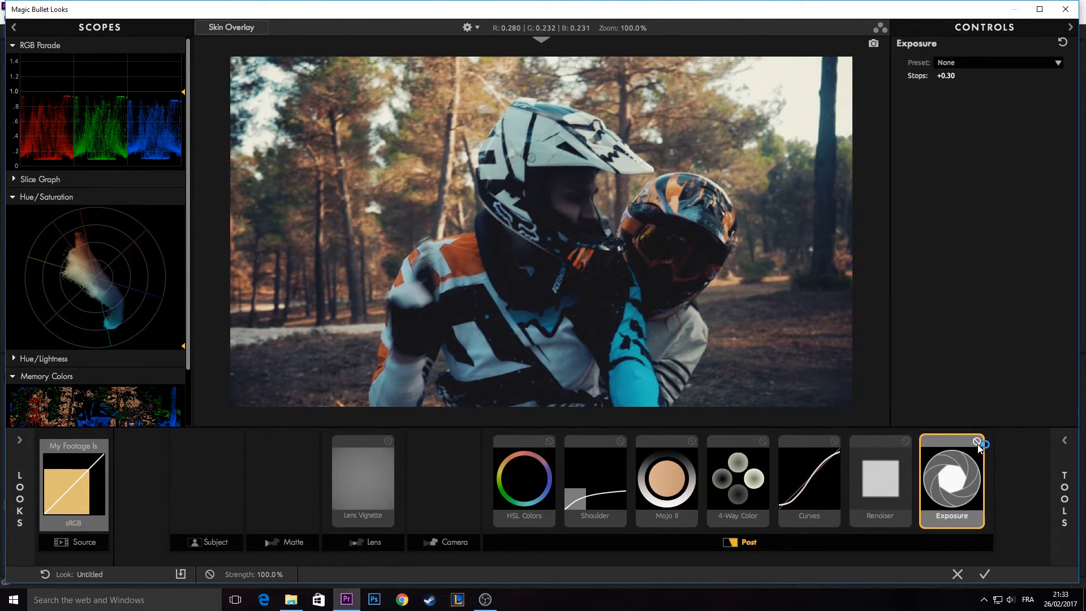
- Examine the settings of the Curves, 4-Way Color and Shoulder tools alongside the scopes
click(831, 479)
click(743, 462)
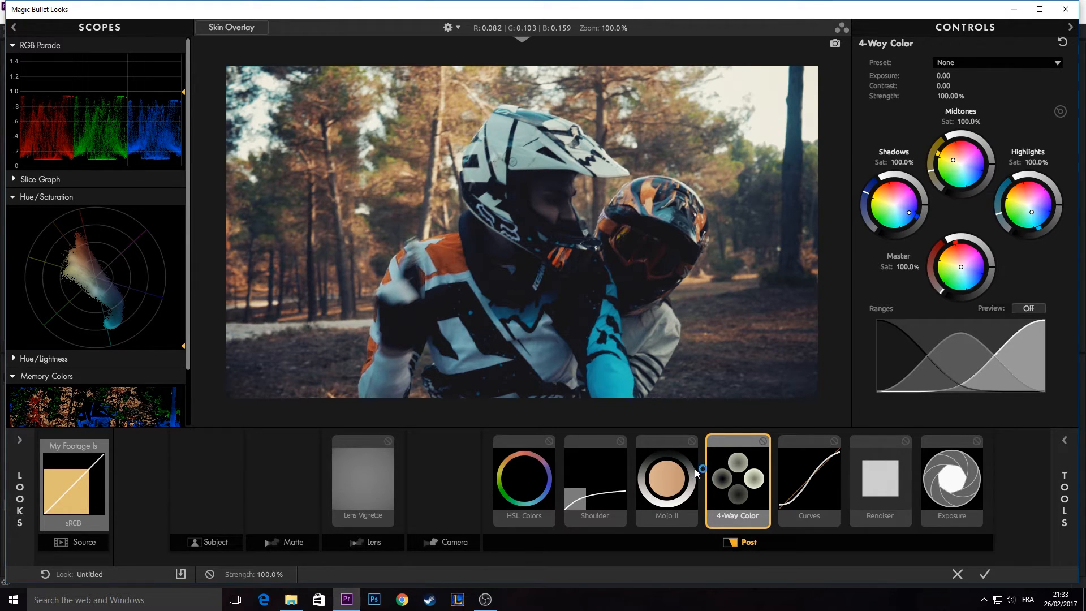
scroll(80, 325, down, 2)
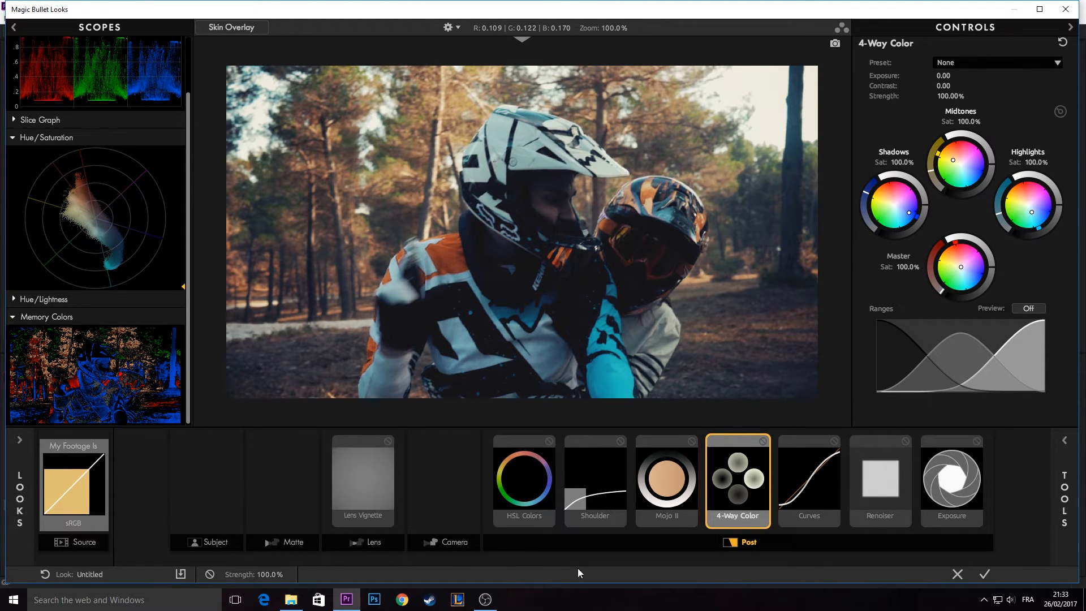
click(580, 498)
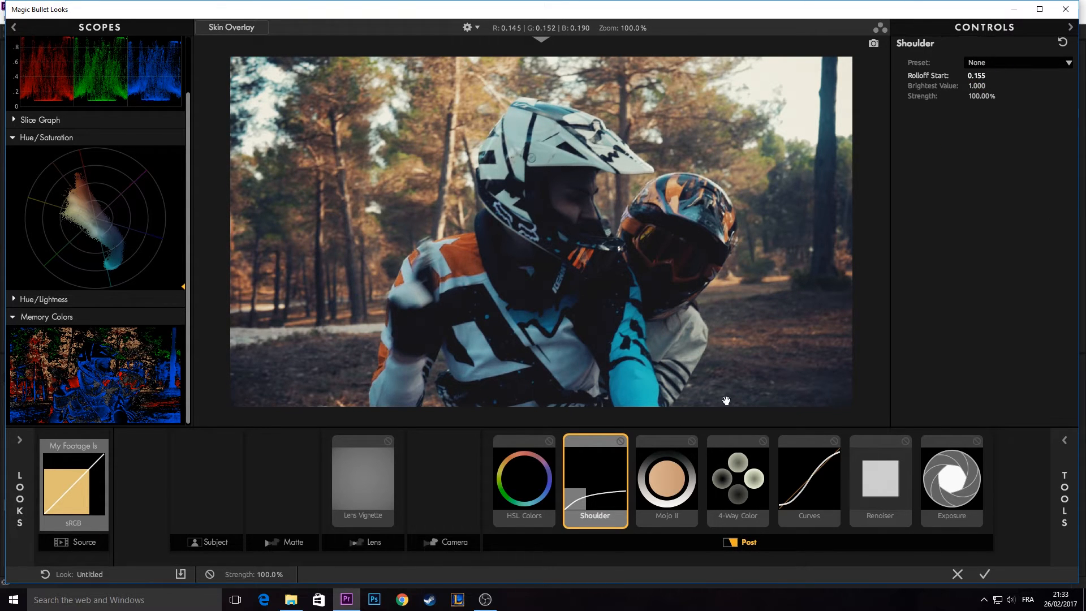
- Try a red saturation of +100.0% in the HSL Colors tool and undo it
click(513, 476)
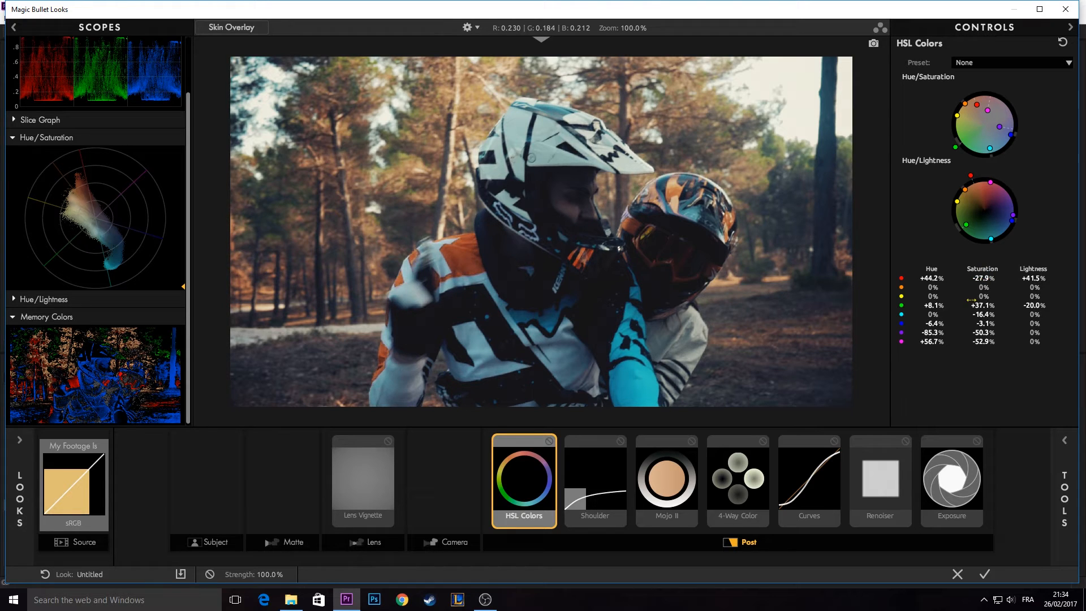
drag(983, 279, 1054, 278)
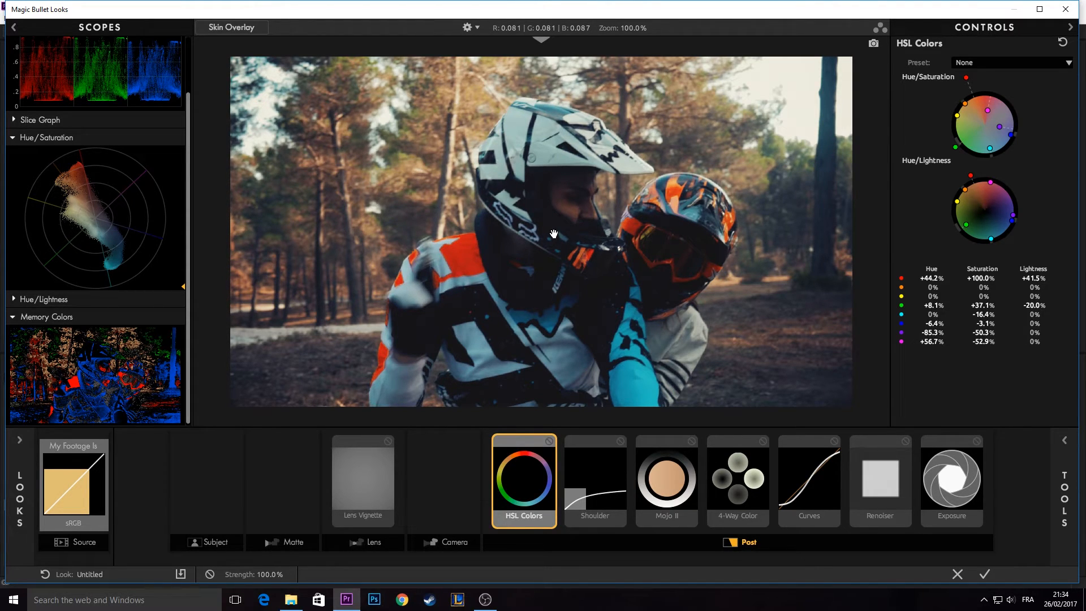
key(ctrl+z)
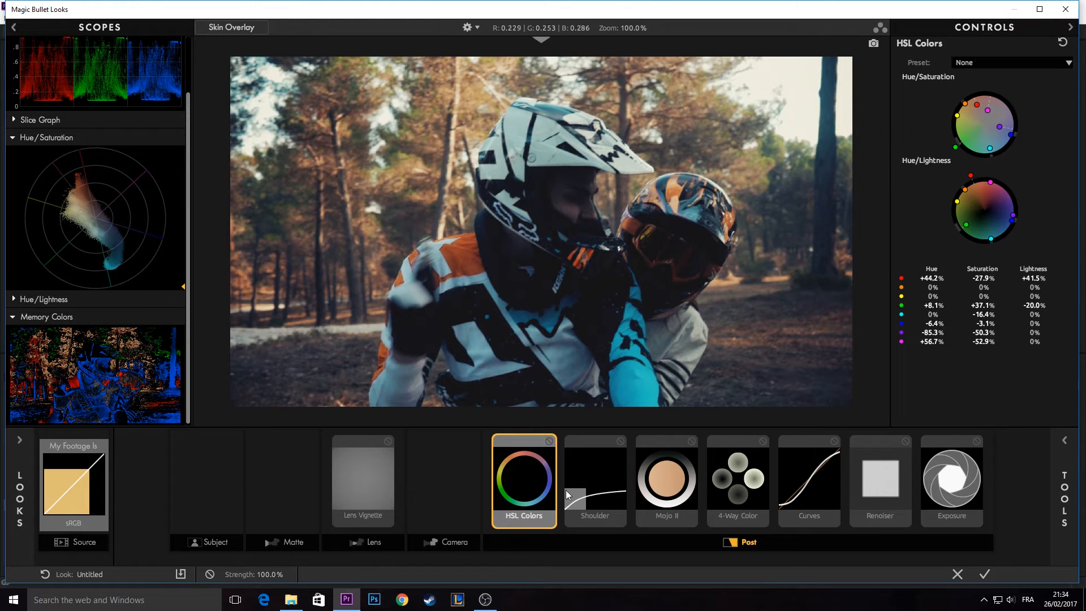
- Set the Lens Vignette tool's Vignette to 75.20% and save the project with the look applied
click(344, 471)
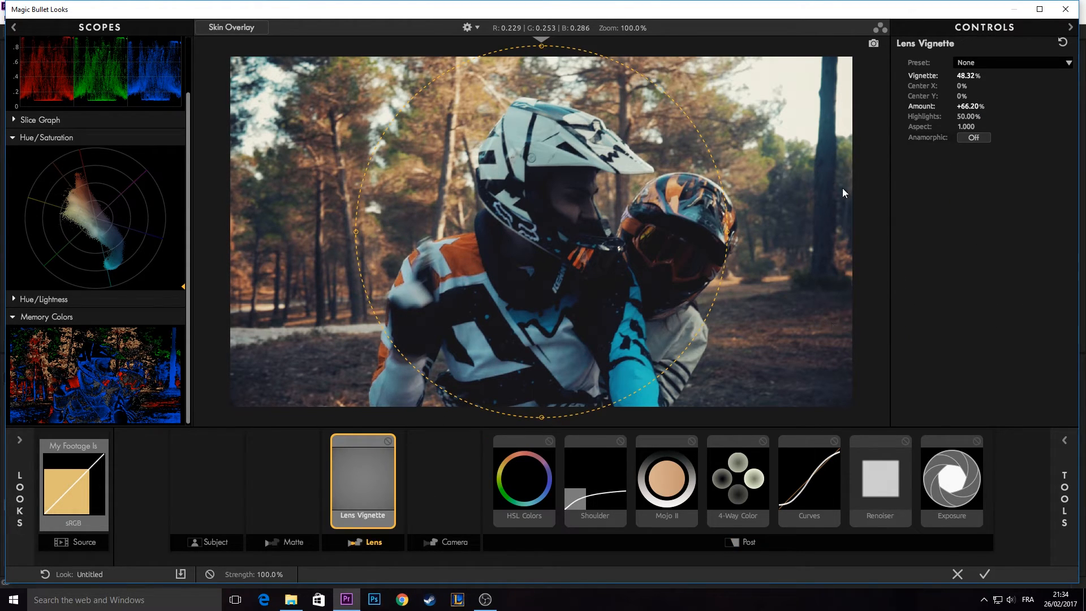
drag(966, 75, 1013, 75)
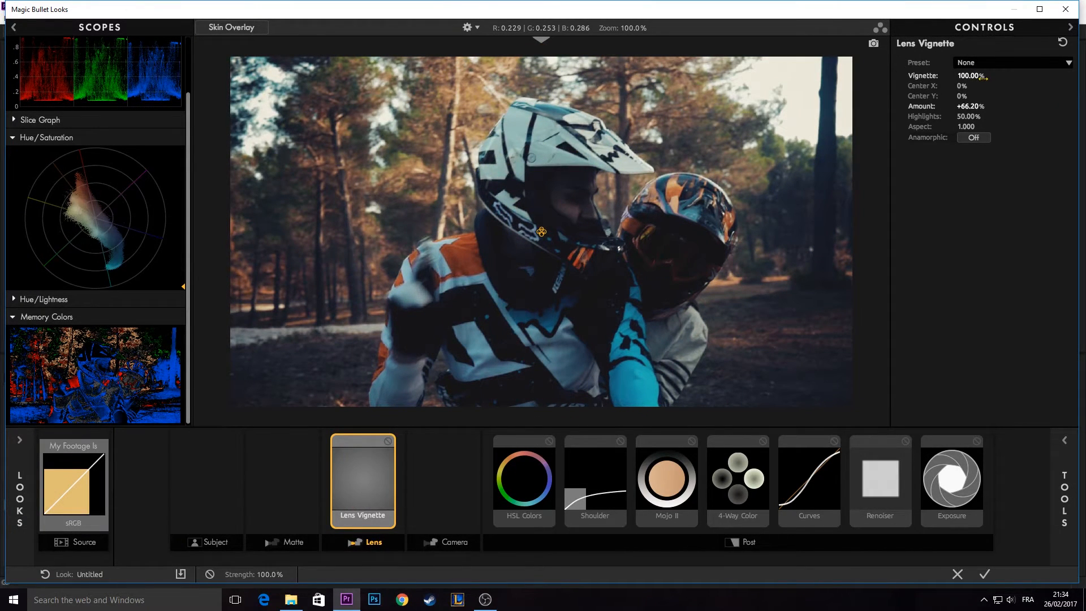
drag(978, 75, 956, 76)
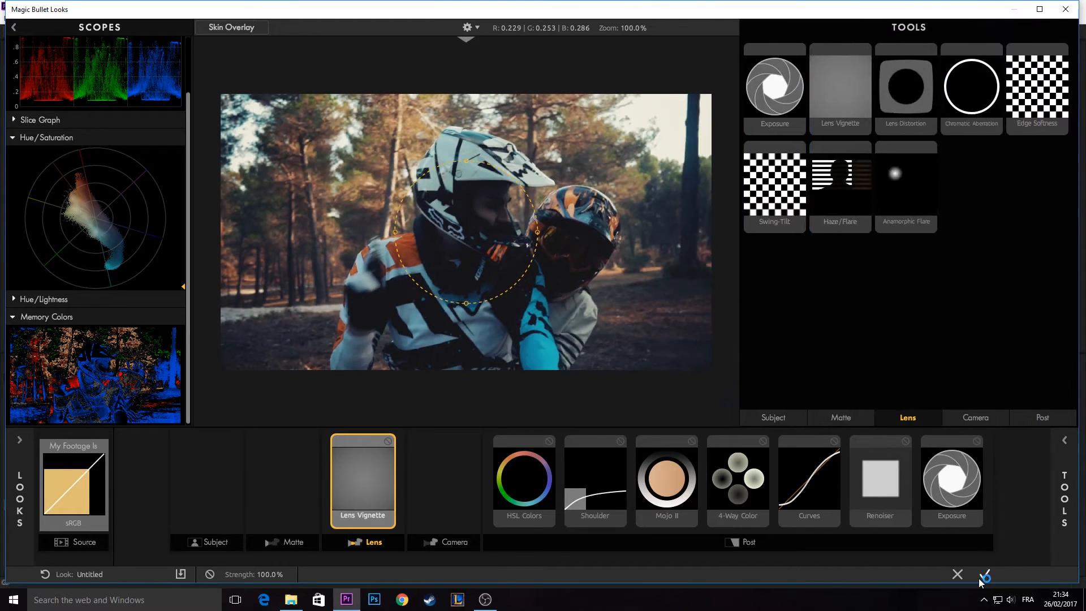
click(984, 574)
key(ctrl+s)
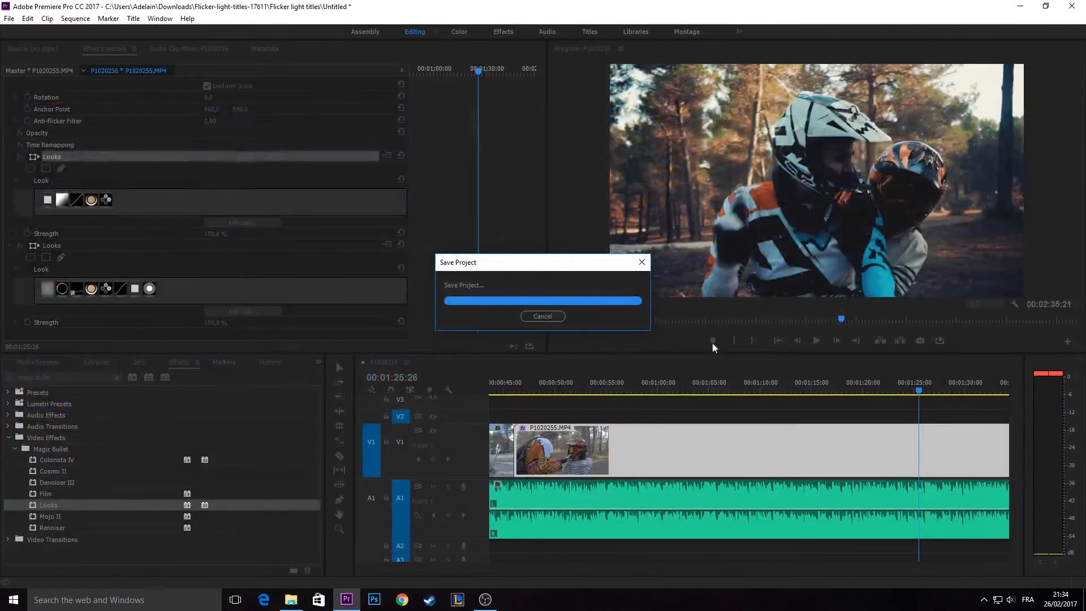
- Play the graded sequence up to 00:01:21:28 to review the Railyard look on P1020255.MP4
drag(733, 390, 499, 430)
click(815, 341)
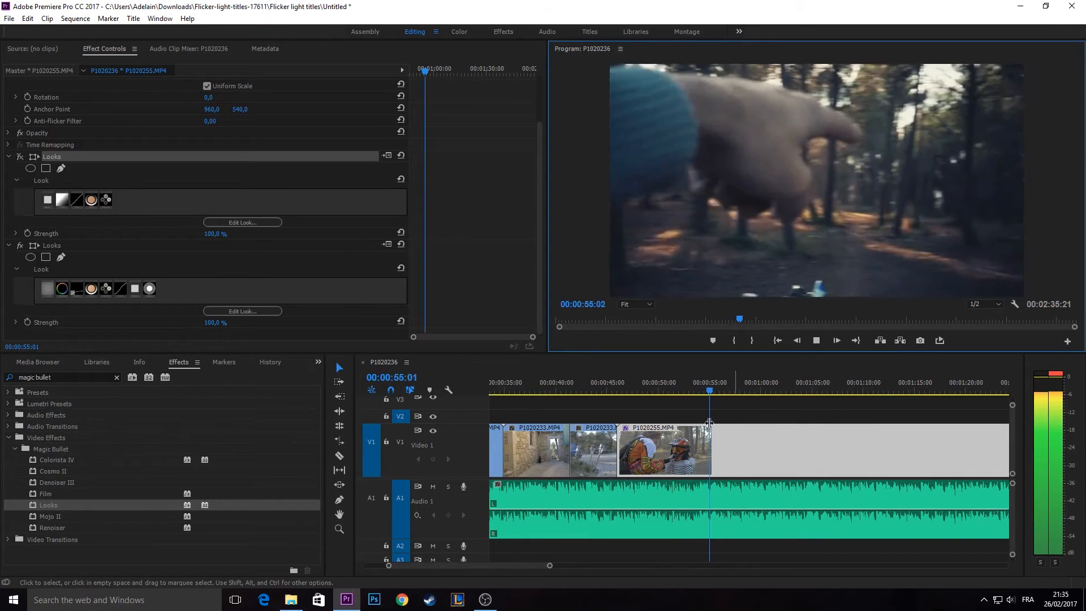
click(19, 246)
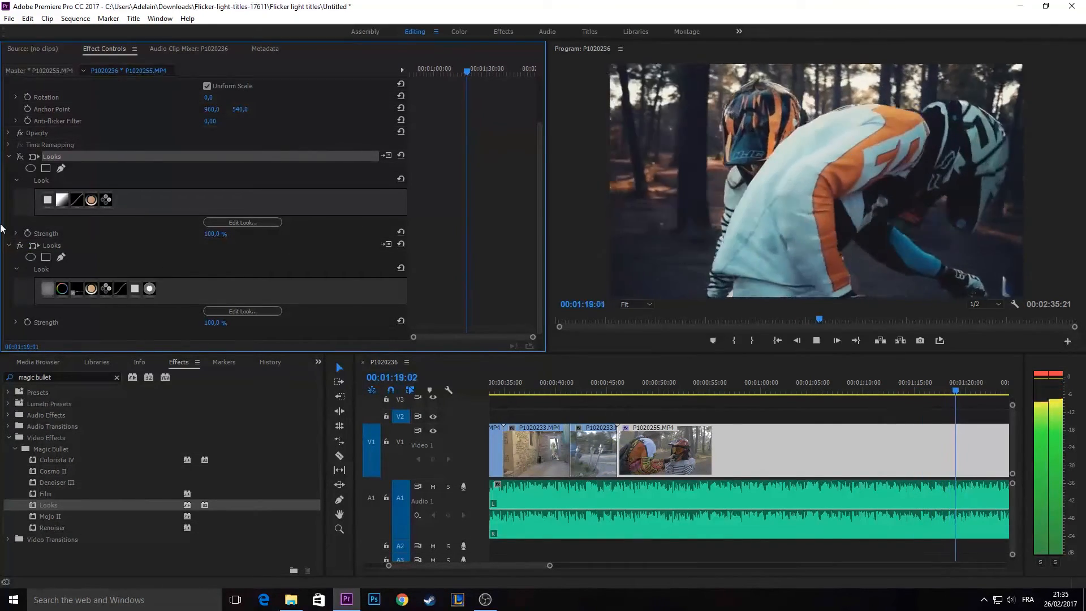
click(818, 341)
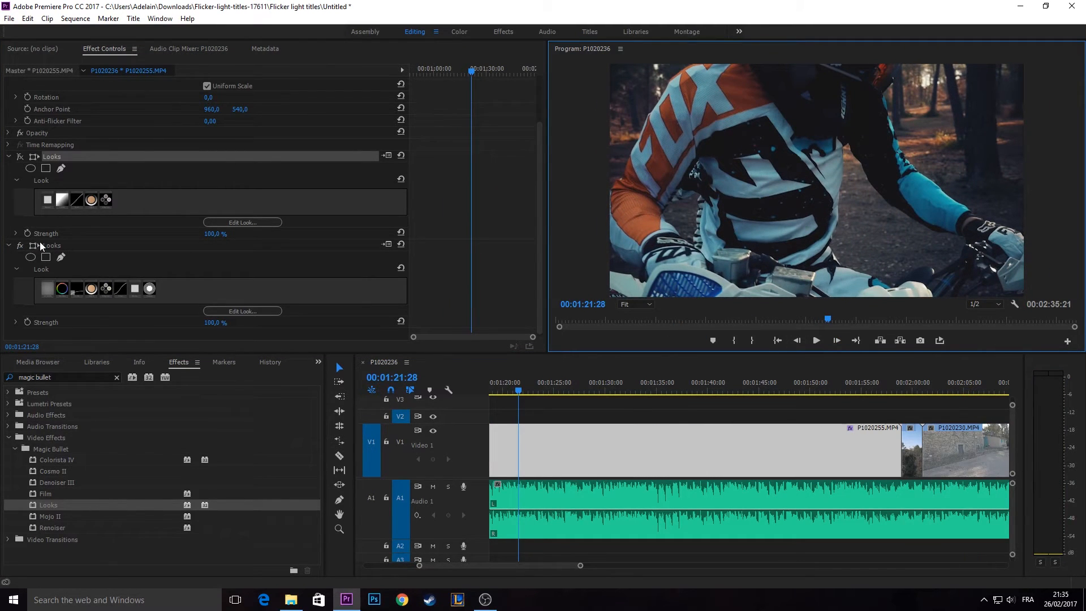
- Disable the second Looks effect on P1020255.MP4 and enable the first, playing the clip up to 00:01:03:16 to compare
click(20, 246)
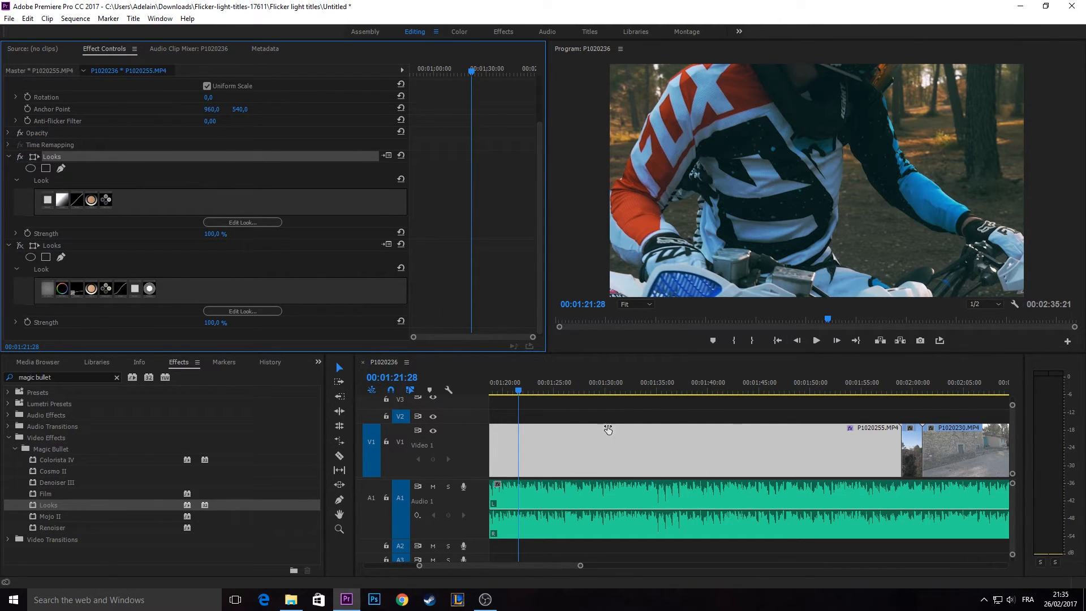
drag(582, 385, 542, 388)
click(816, 339)
click(21, 160)
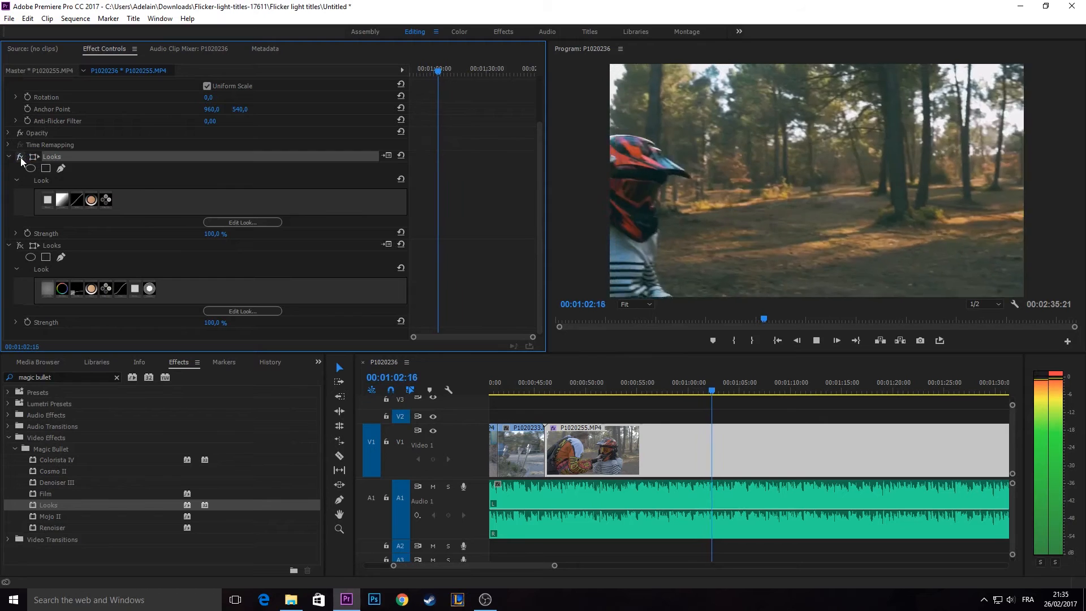
key(space)
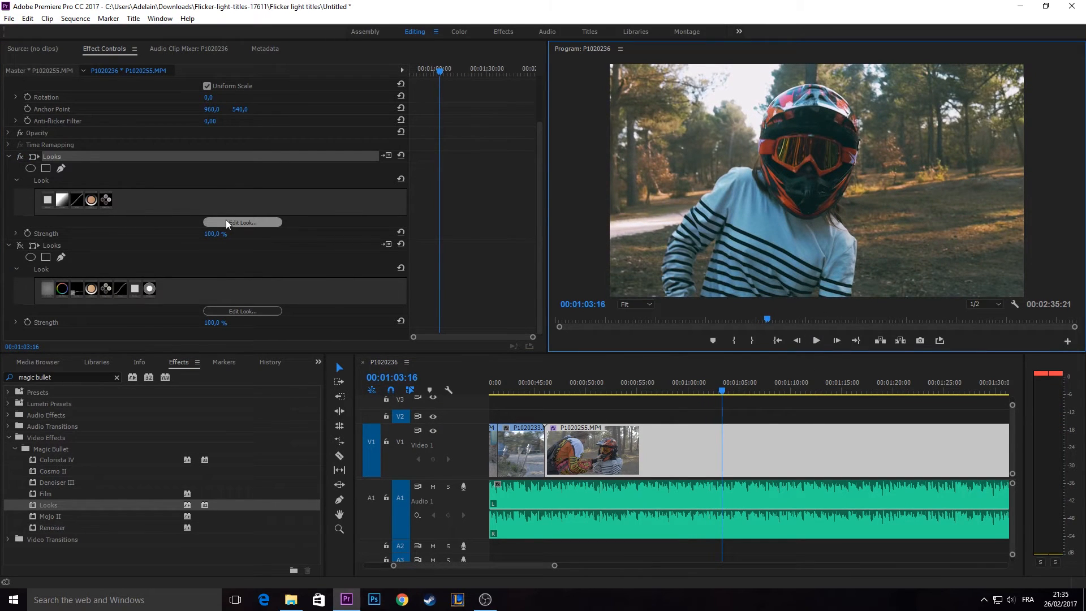
- Open the first Looks effect's look, view the Analog Tribe presets and return to the sequence
click(227, 222)
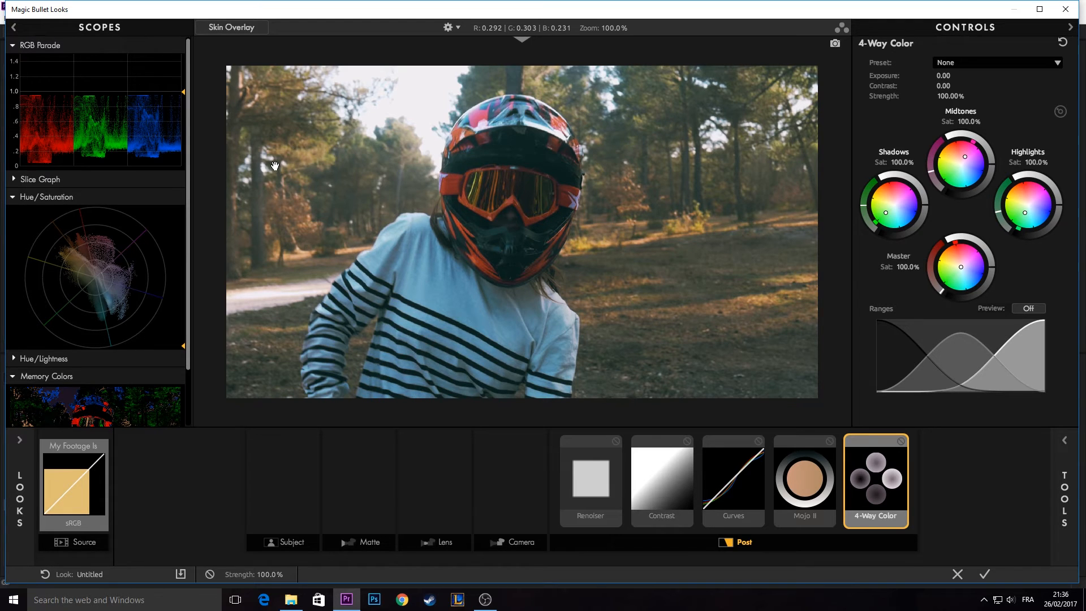
click(10, 505)
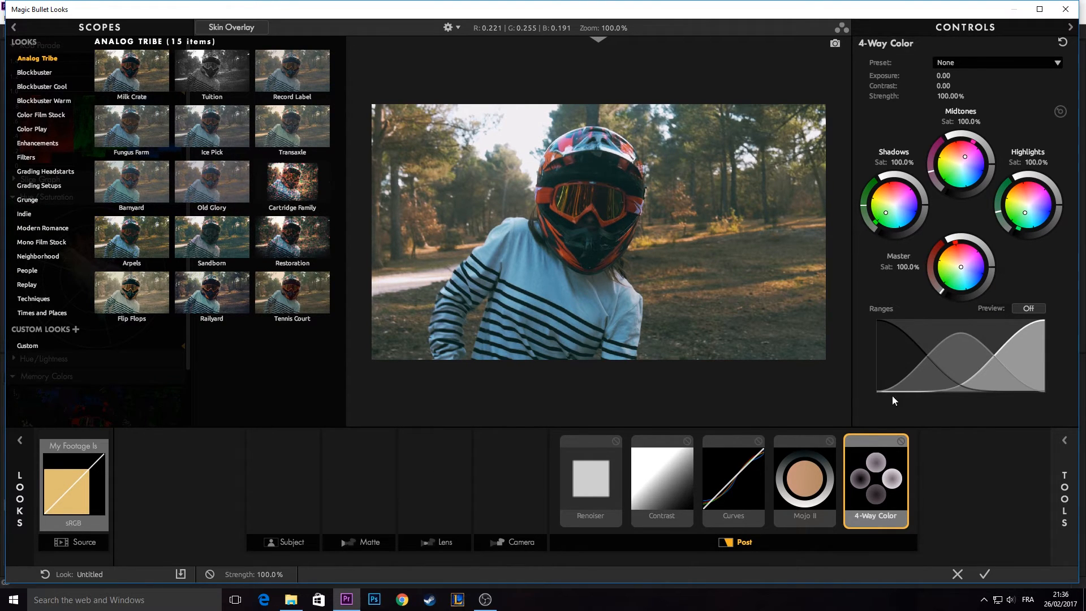
click(983, 574)
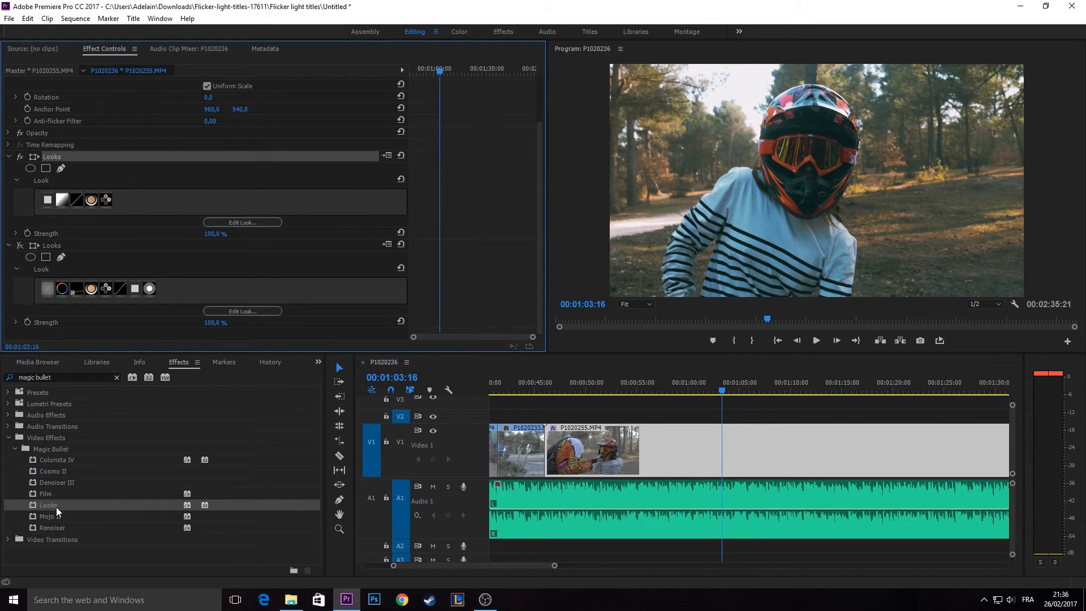
- Reopen the first Looks effect's look and examine its Renoiser, Contrast, Curves, Mojo II and 4-Way Color tools
click(248, 222)
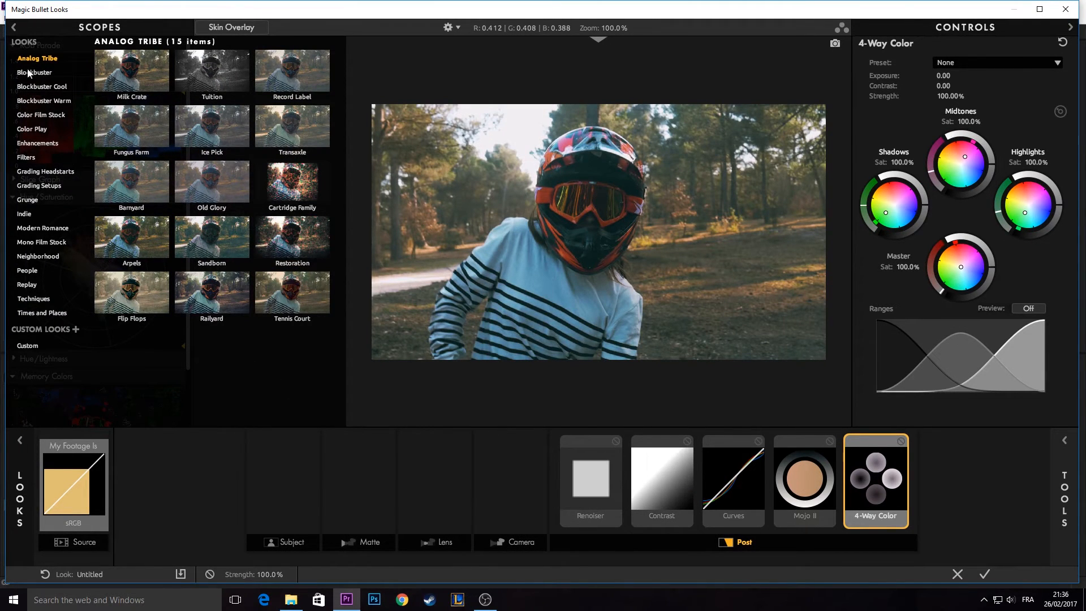
click(16, 496)
click(15, 496)
click(217, 244)
click(790, 501)
click(728, 486)
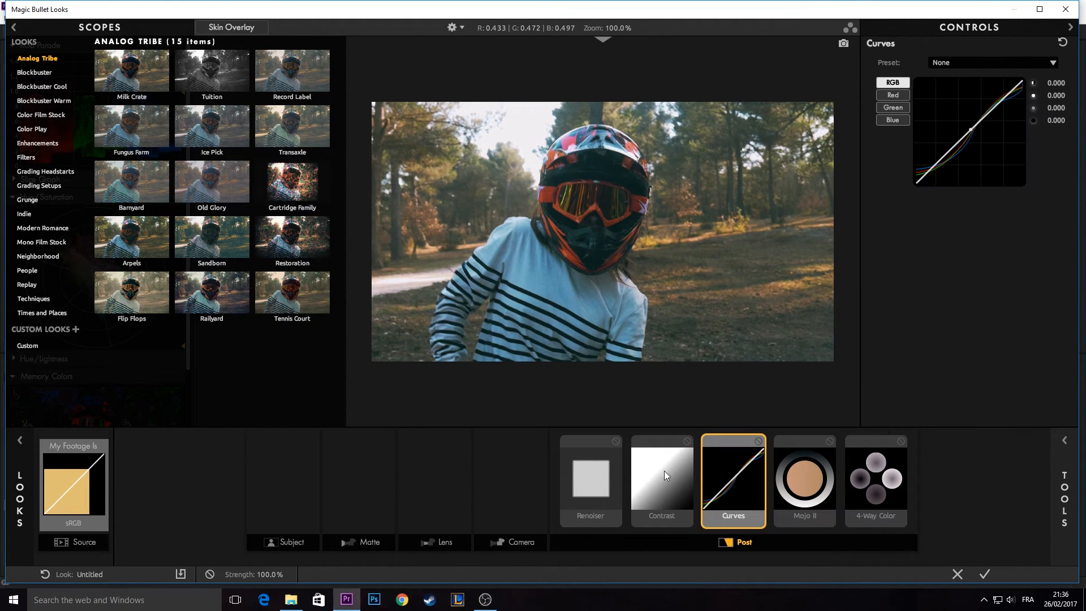
click(664, 471)
click(570, 471)
click(666, 473)
click(738, 472)
click(804, 475)
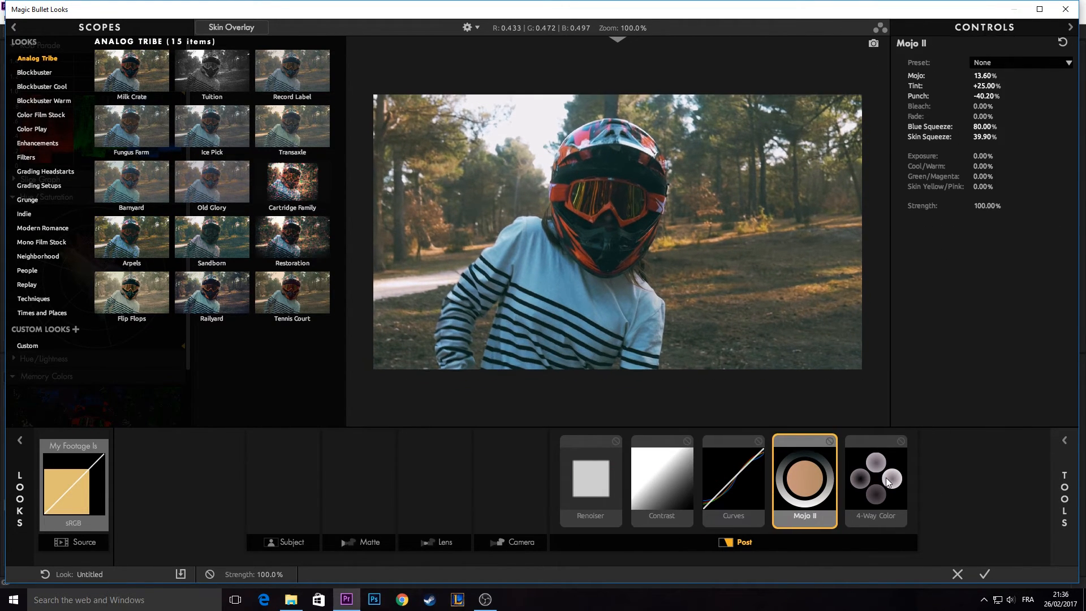
click(886, 477)
click(830, 490)
click(736, 484)
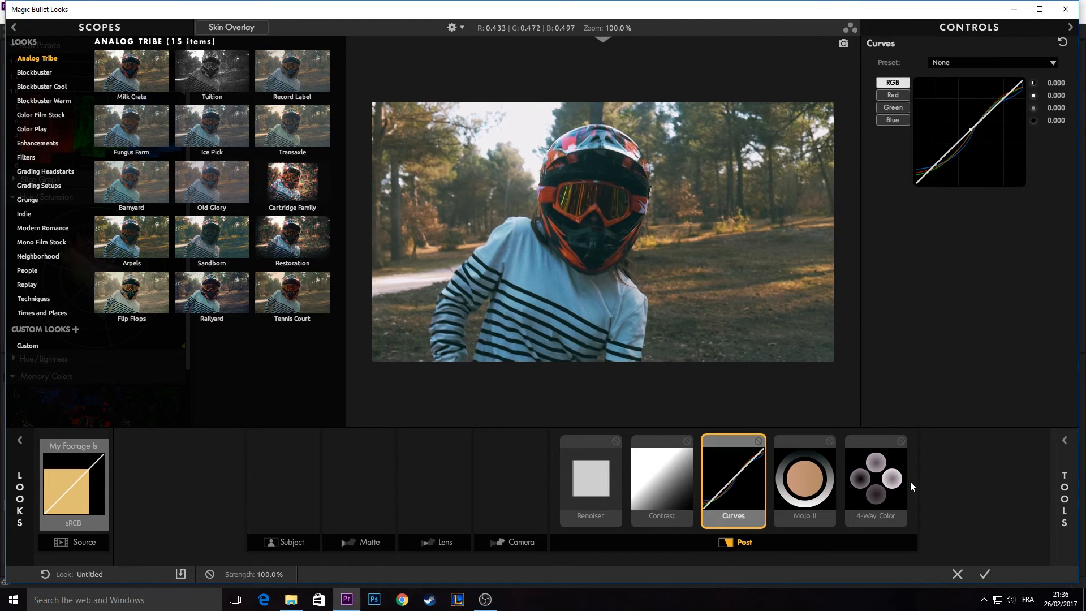
click(877, 484)
click(713, 484)
click(876, 481)
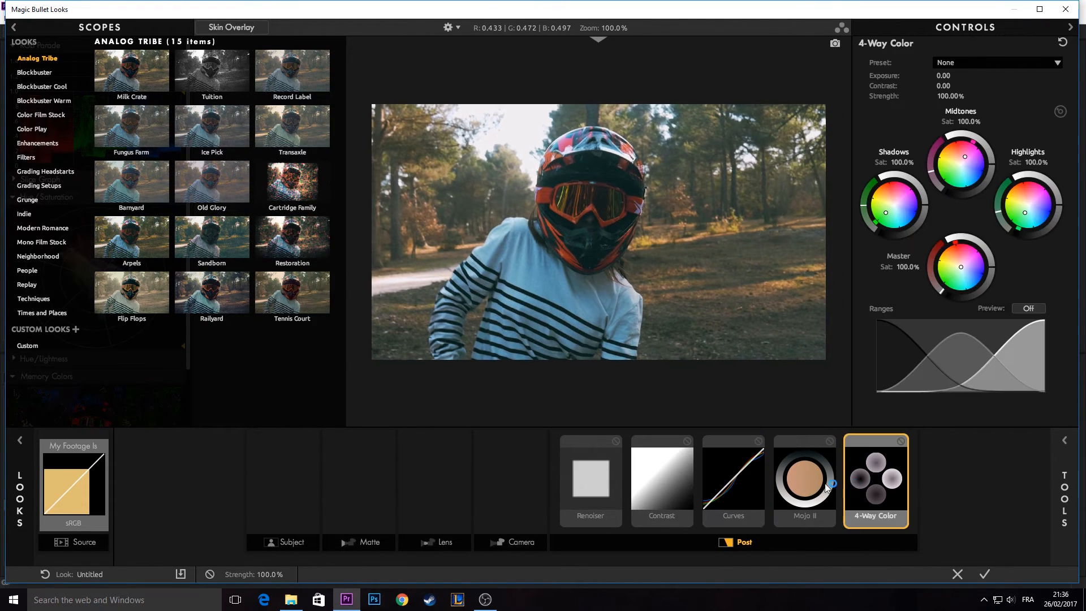
click(804, 481)
click(599, 481)
click(666, 481)
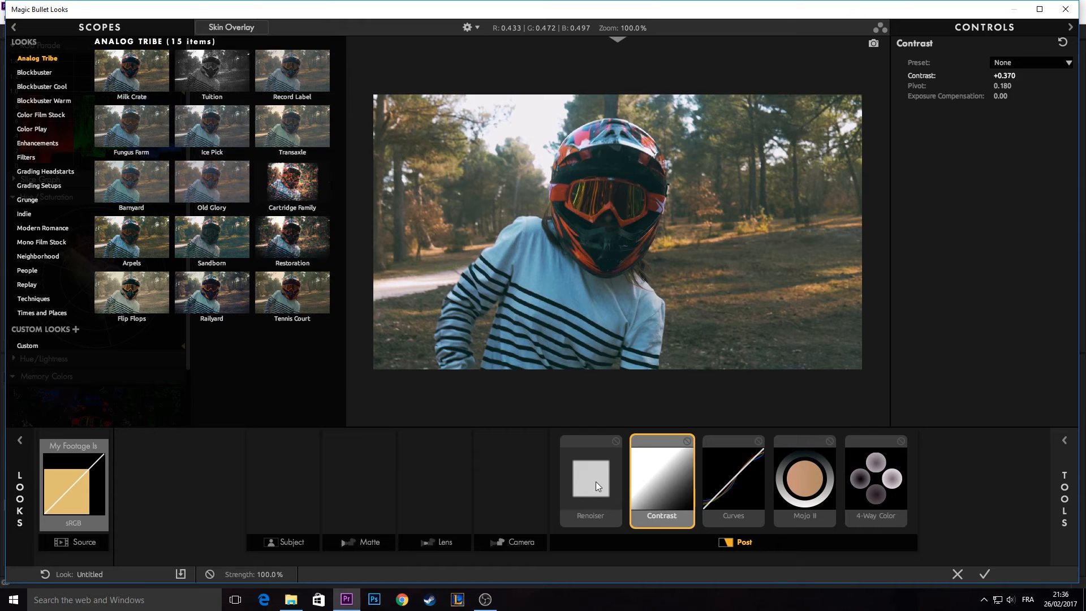
click(733, 481)
click(875, 480)
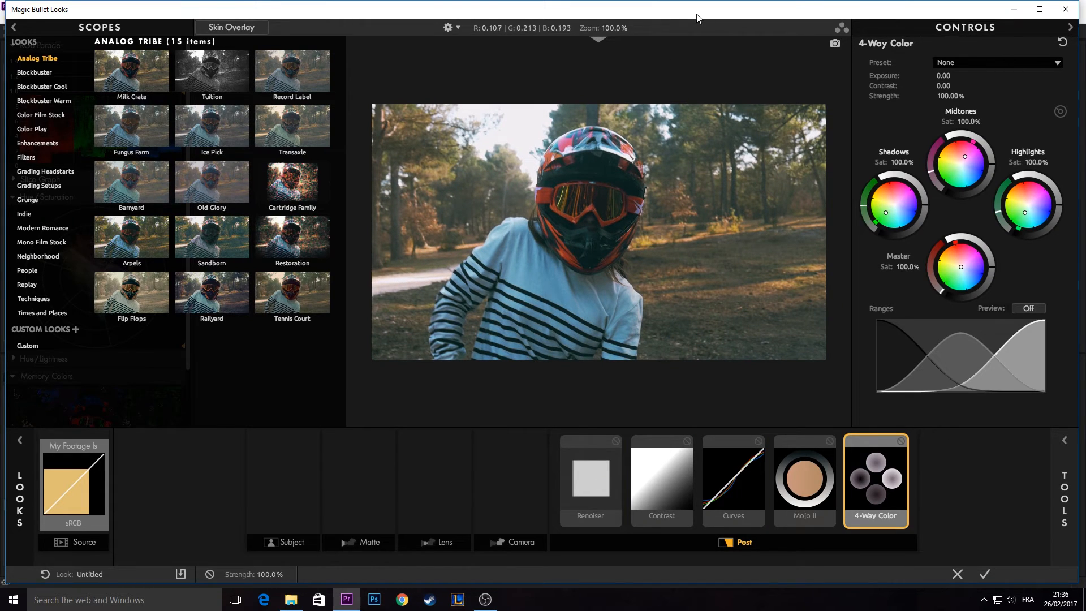
- View the Reference Library, close it and accept the look to return to the P1020255.MP4 clip in the sequence
click(598, 39)
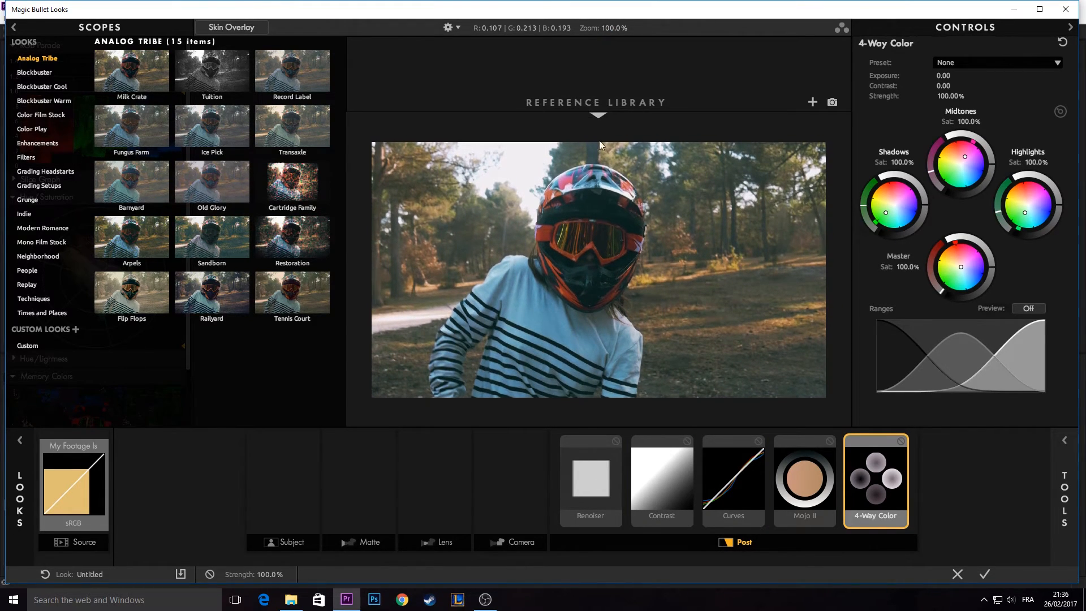
click(599, 115)
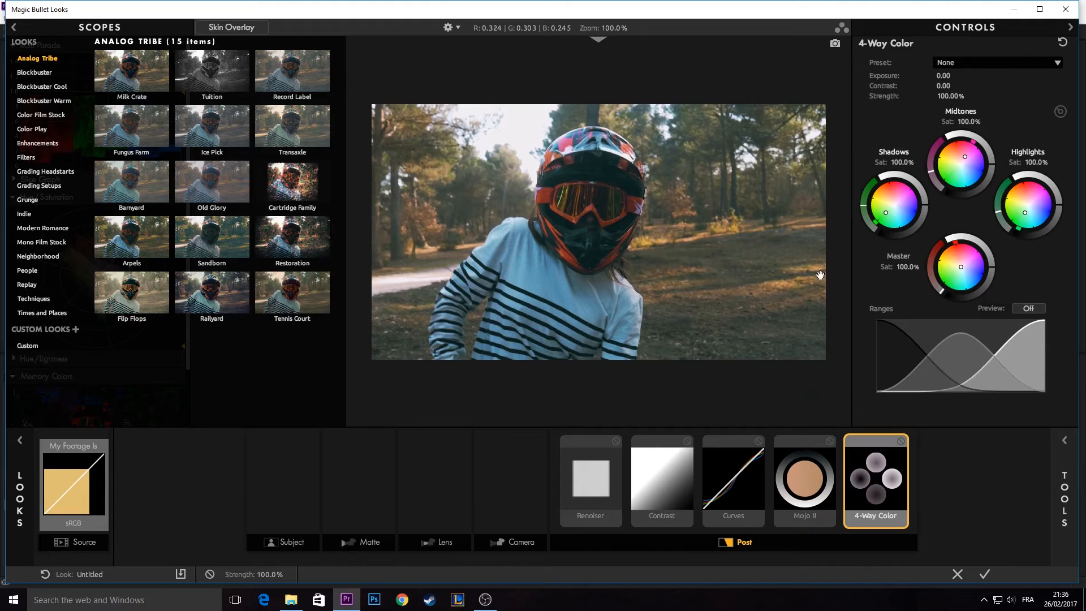
click(983, 574)
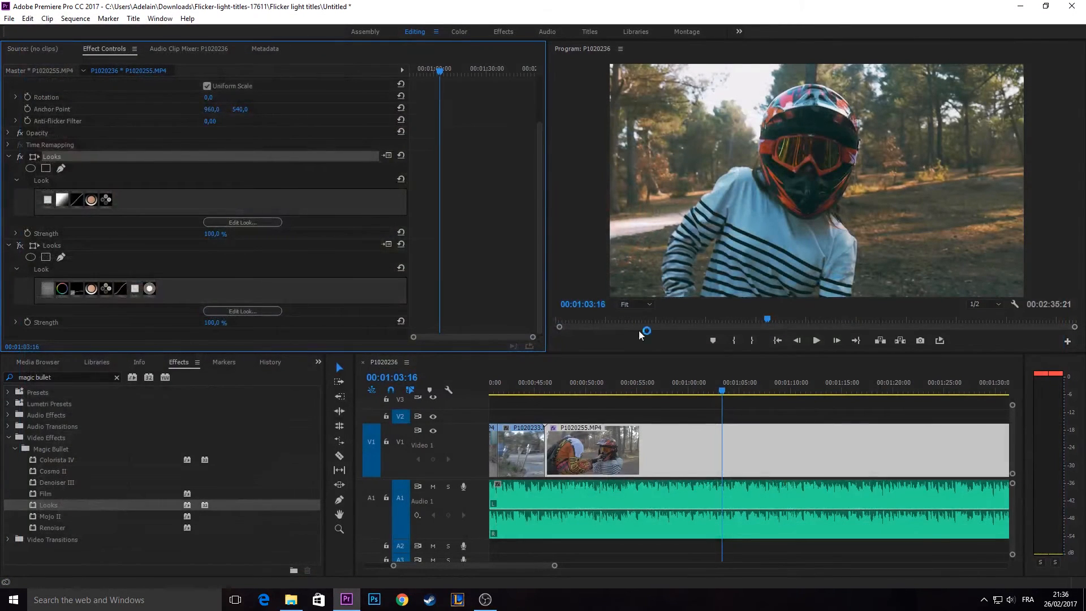
scroll(740, 450, down, 3)
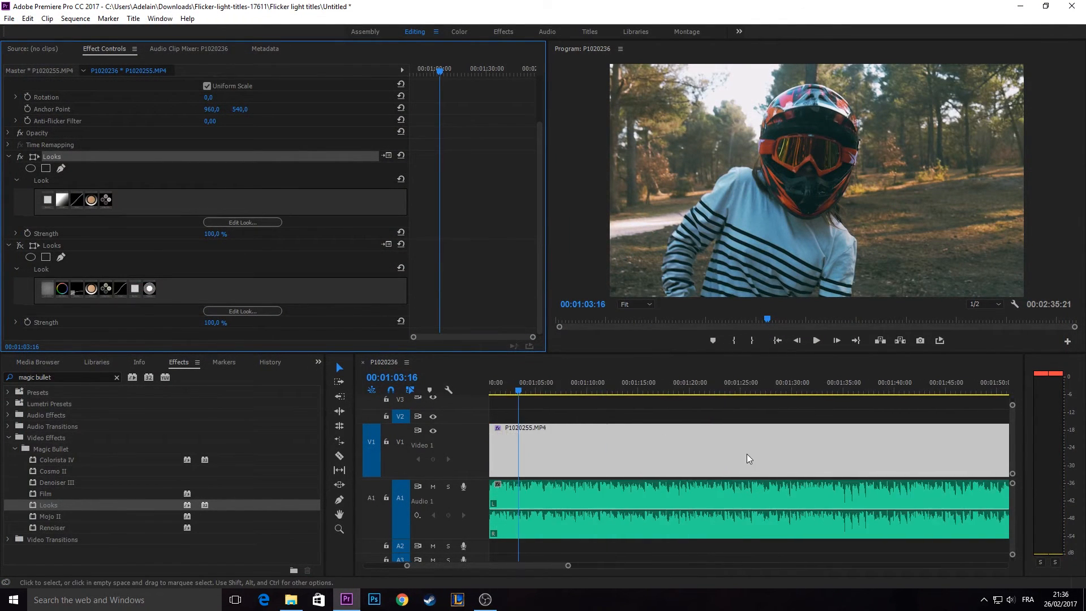
- Deselect the P1020255.MP4 clip and move the playhead to 00:01:06:28 in the sequence
scroll(747, 464, up, 1)
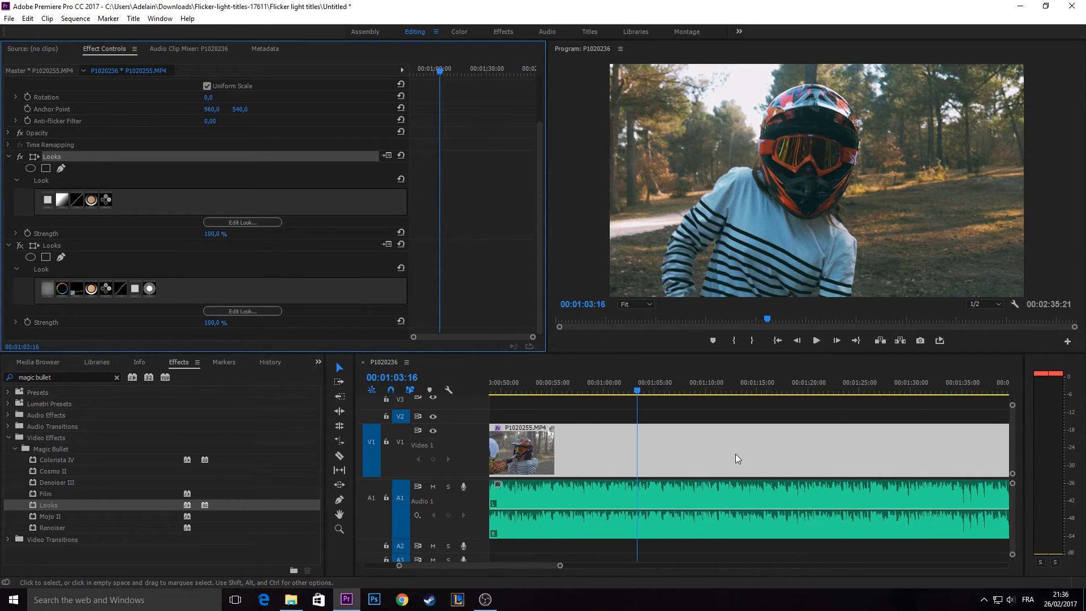
scroll(735, 458, up, 3)
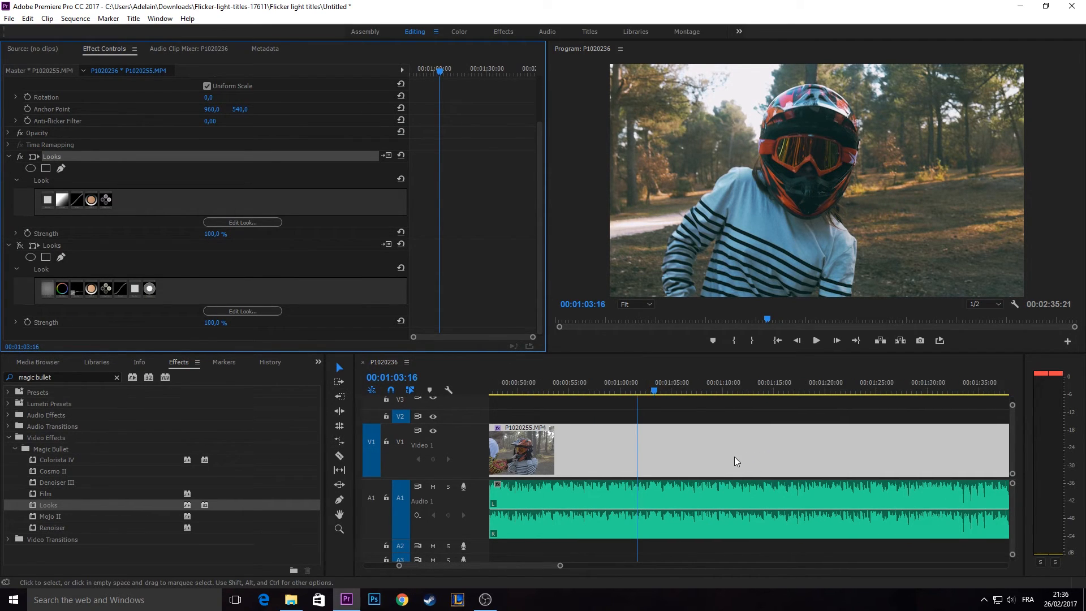
scroll(781, 444, down, 3)
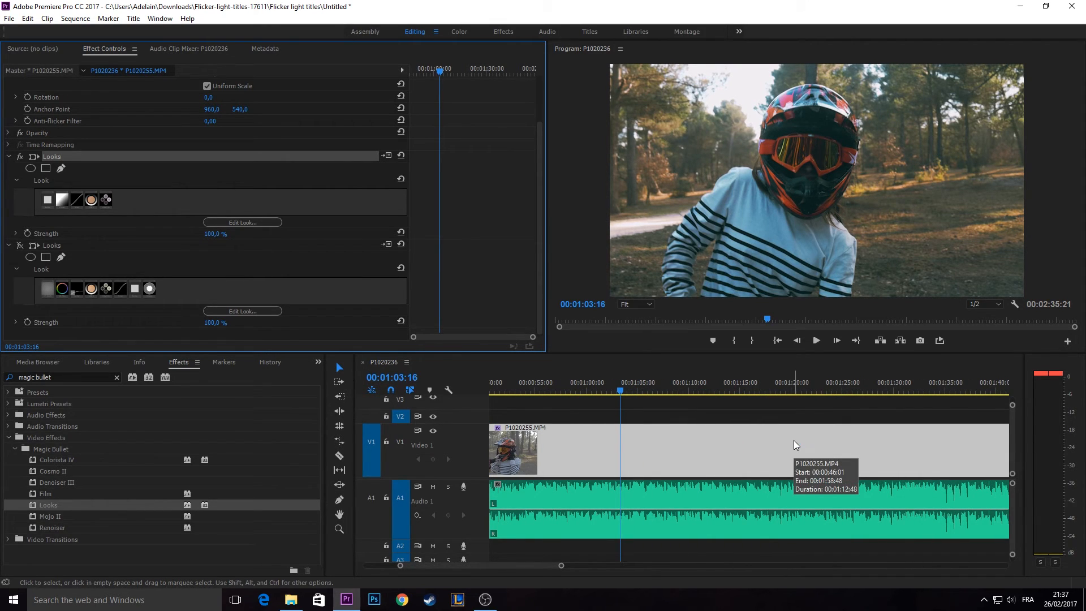
click(779, 410)
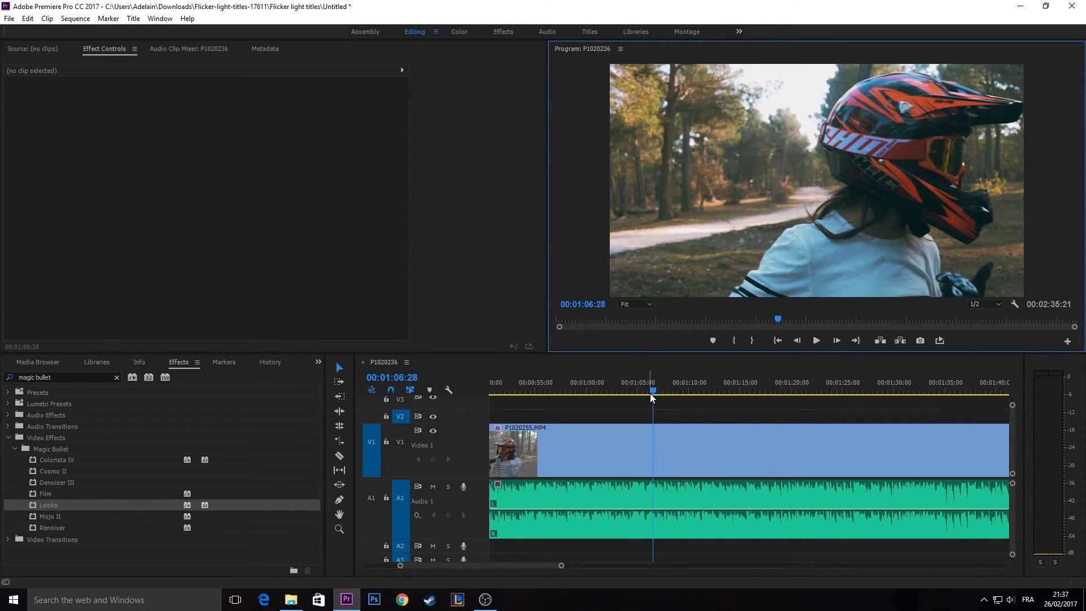
click(627, 407)
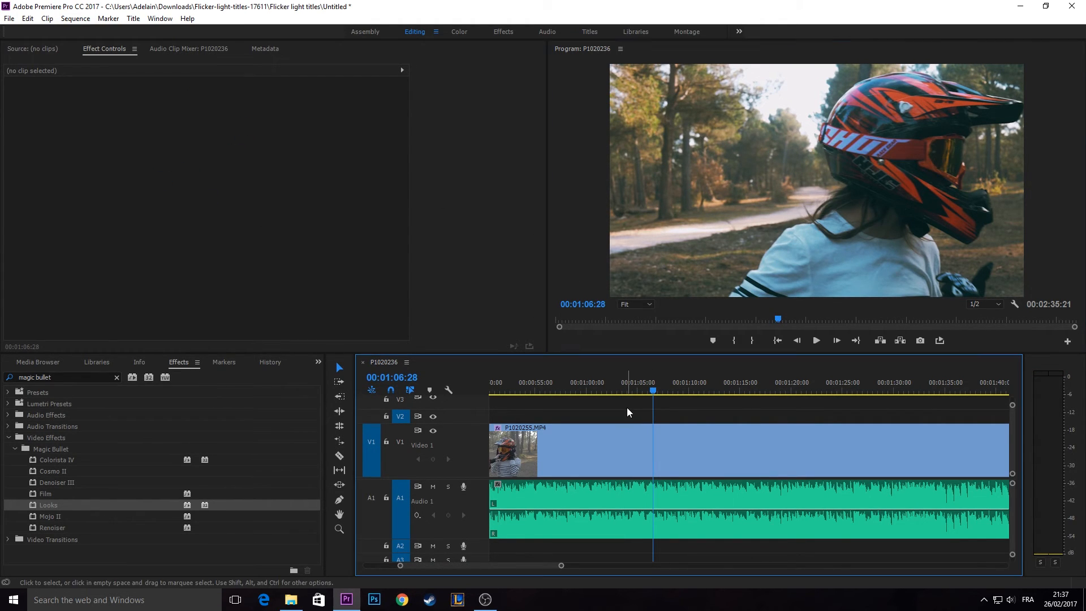
- Create a new default still title named Title 01 at 1920 × 1080, 50 fps, with square pixels
click(133, 20)
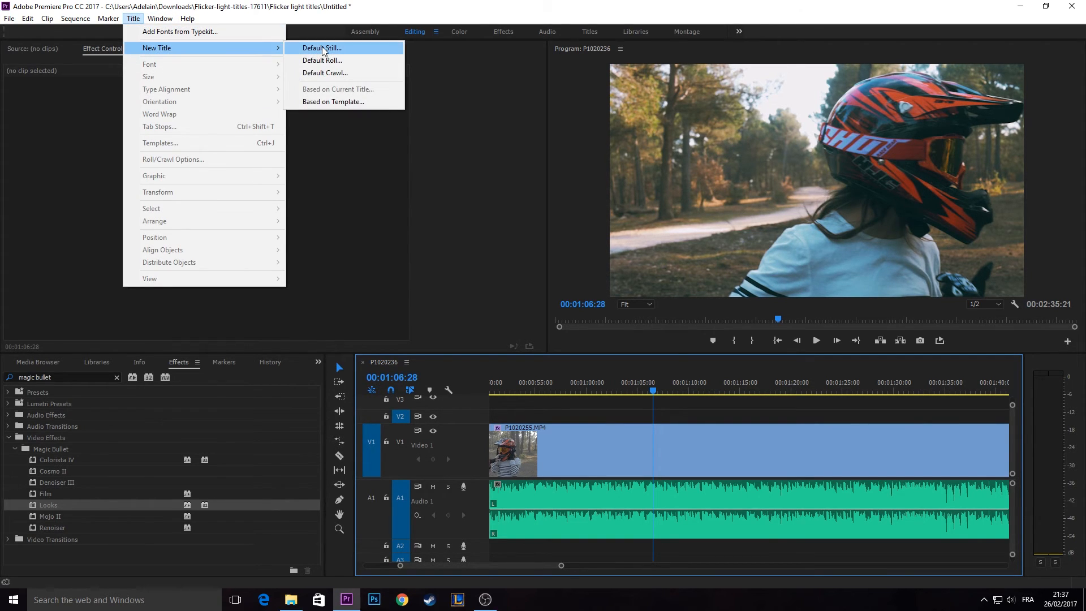
click(308, 48)
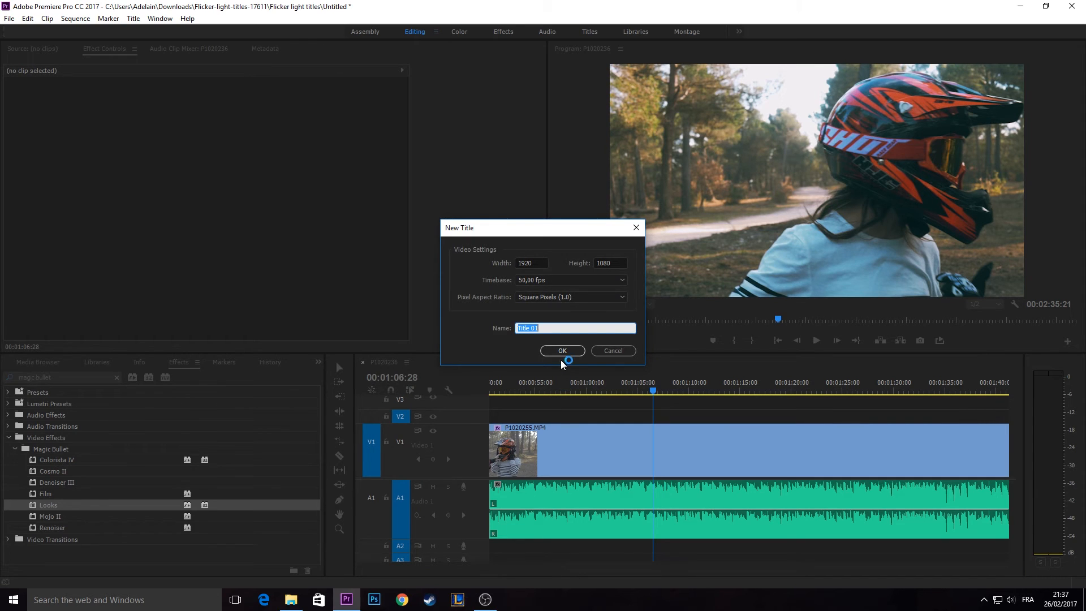
click(552, 348)
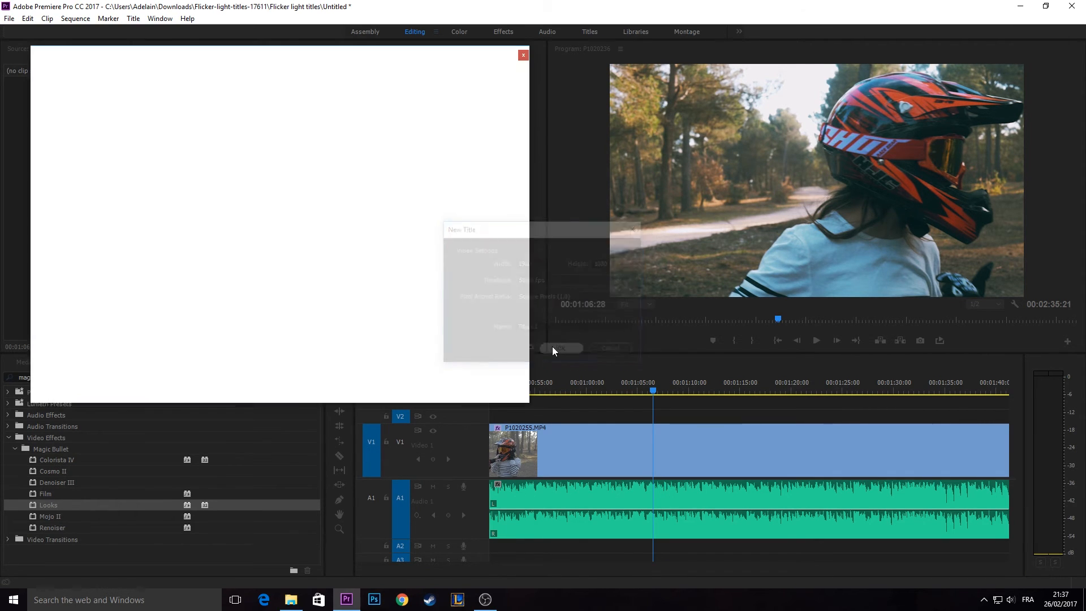
- Enlarge the title editor window and reposition it so the canvas, styles and properties have more room
drag(480, 52, 544, 54)
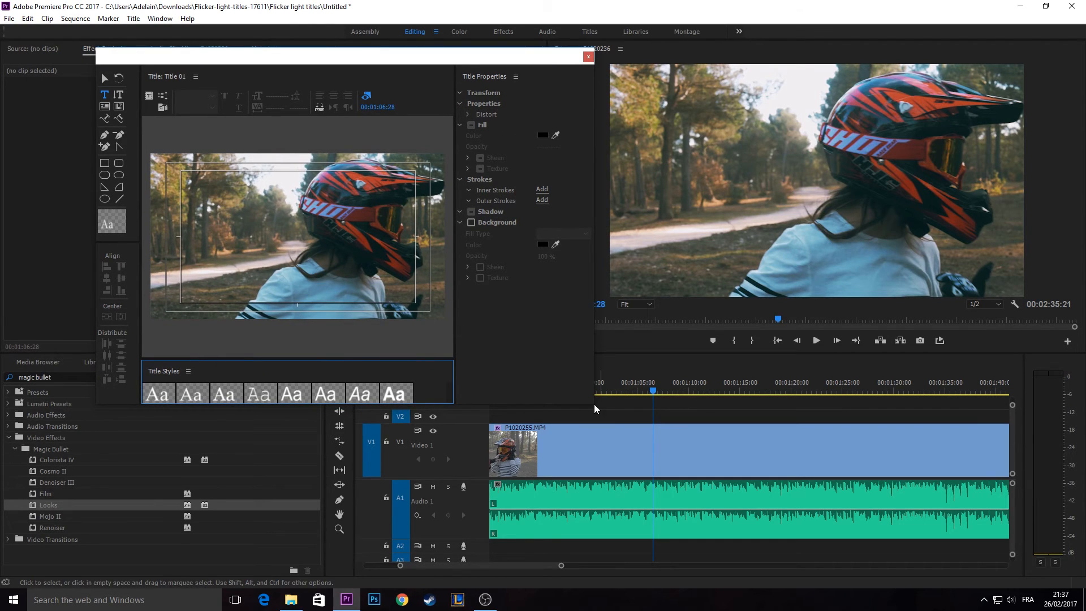
drag(594, 394, 1000, 384)
drag(754, 405, 746, 582)
drag(664, 59, 653, 15)
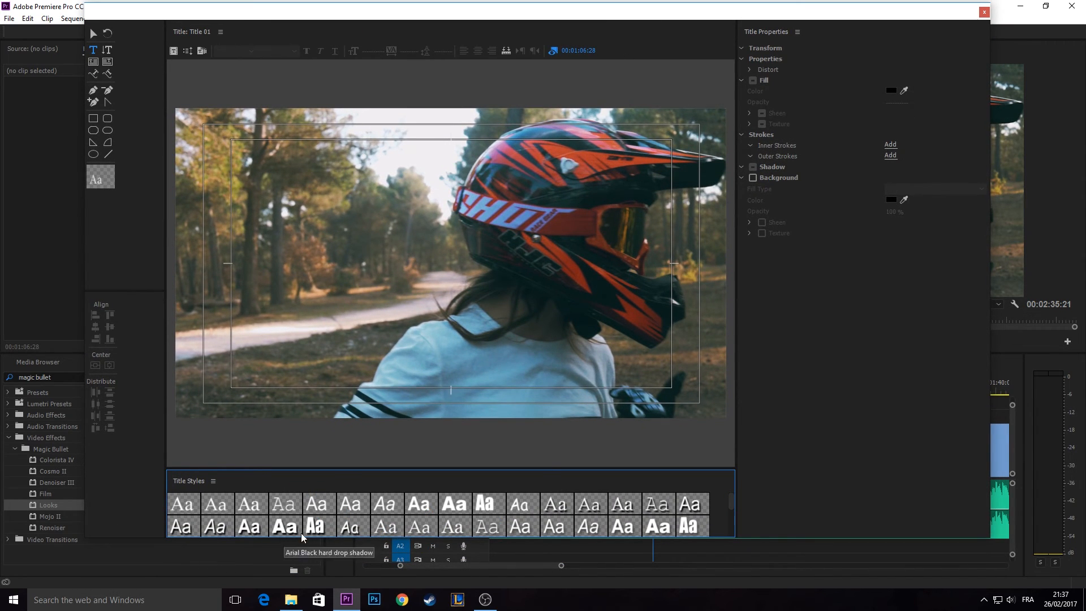
- Add the text "BONJOUR CECI EST UN TRITRE" in the Arial Black hard drop shadow style and move it to about X 1020, Y 483
click(278, 530)
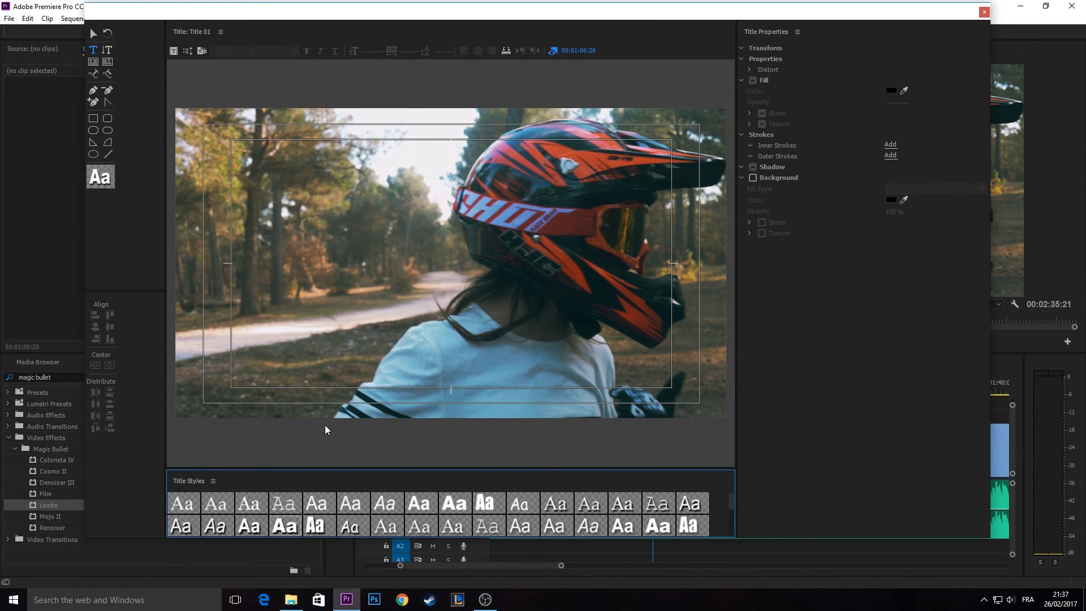
click(372, 252)
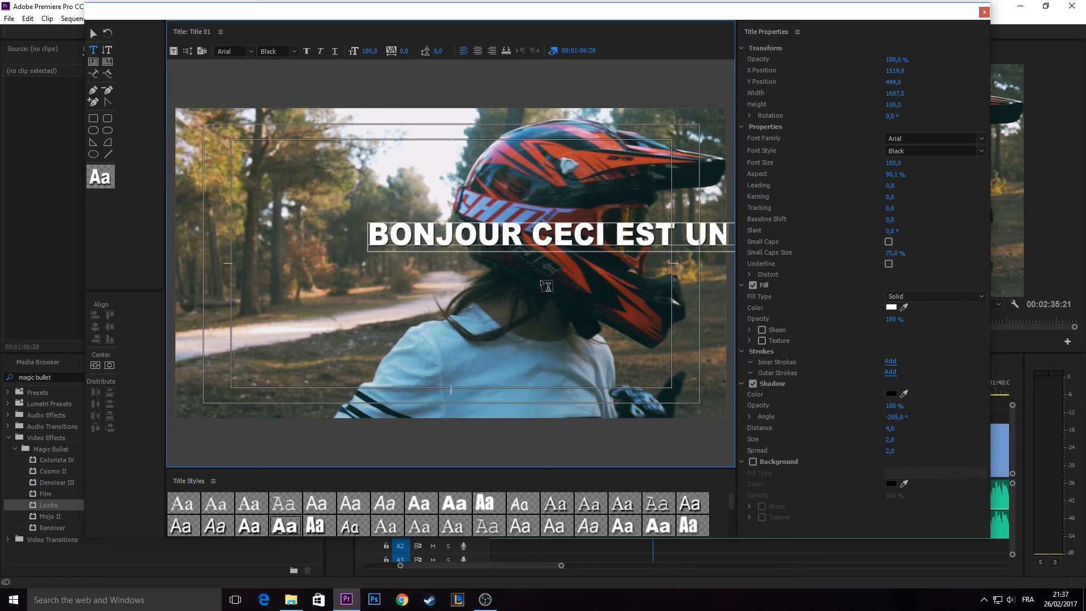
click(93, 34)
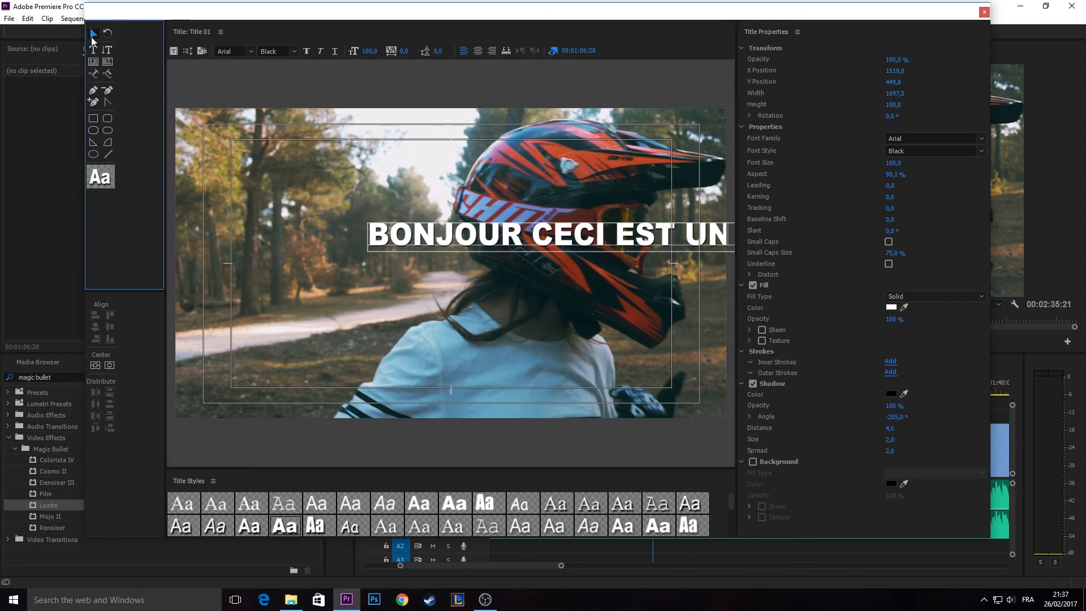
drag(489, 229, 290, 247)
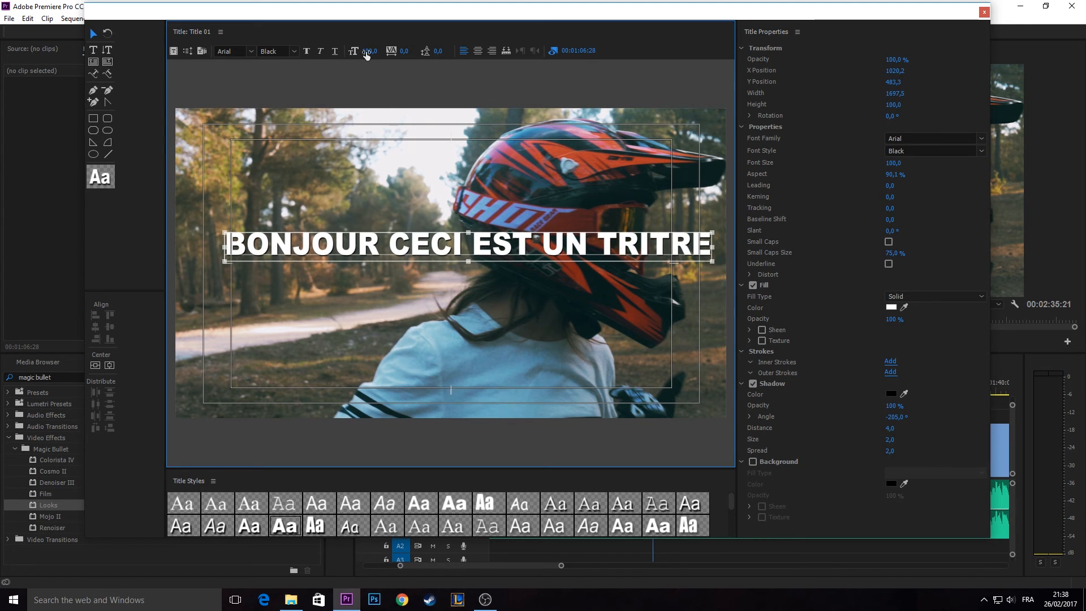
- Try out fonts for the title text, set its font family to Javanese Text and close the title editor
drag(368, 51, 387, 52)
click(907, 140)
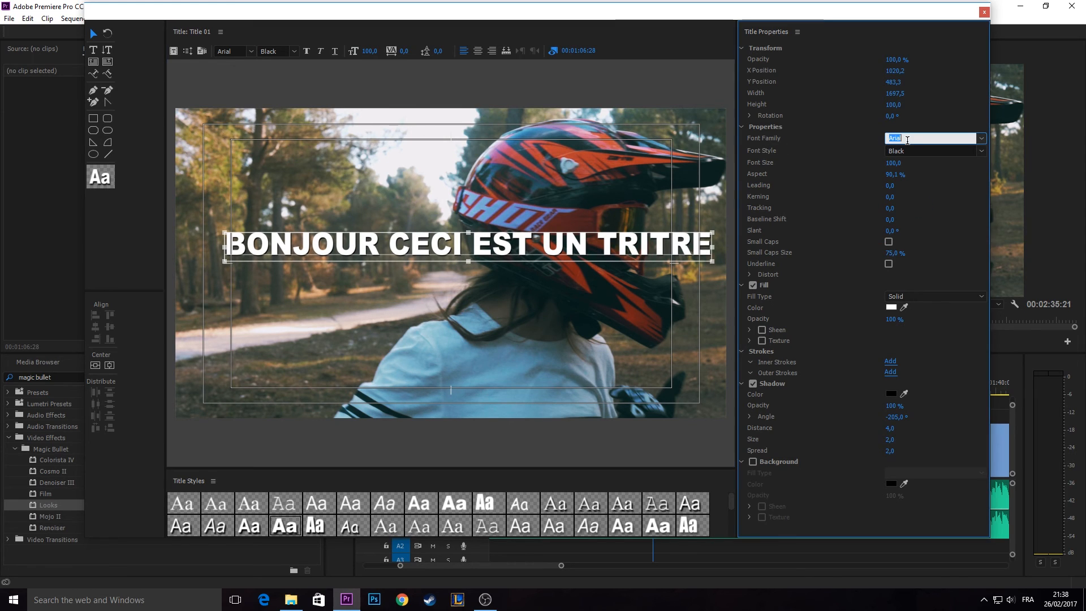
scroll(933, 140, down, 5)
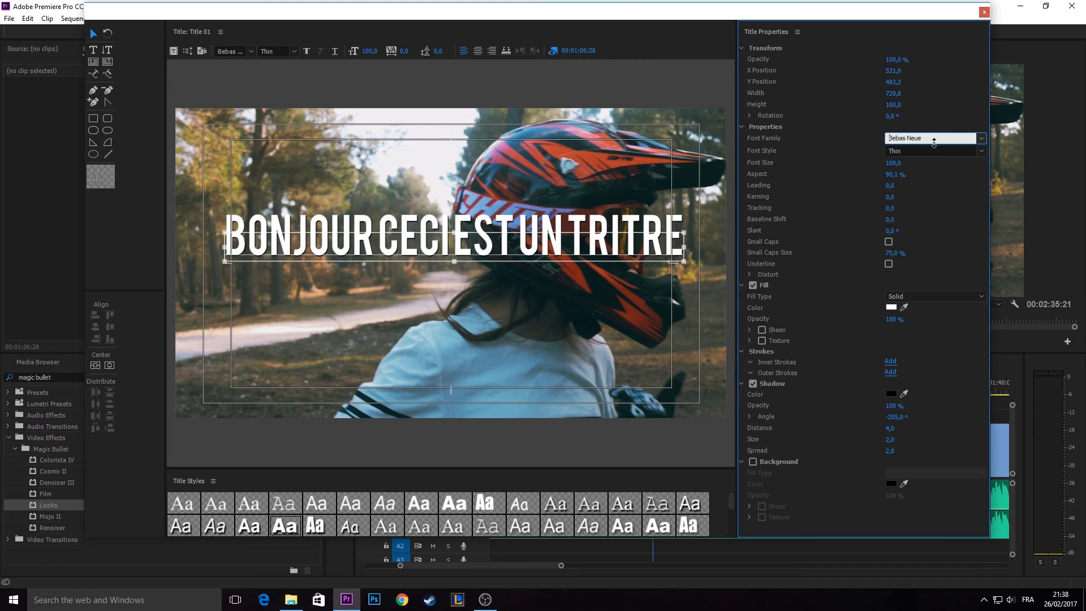
scroll(933, 140, down, 10)
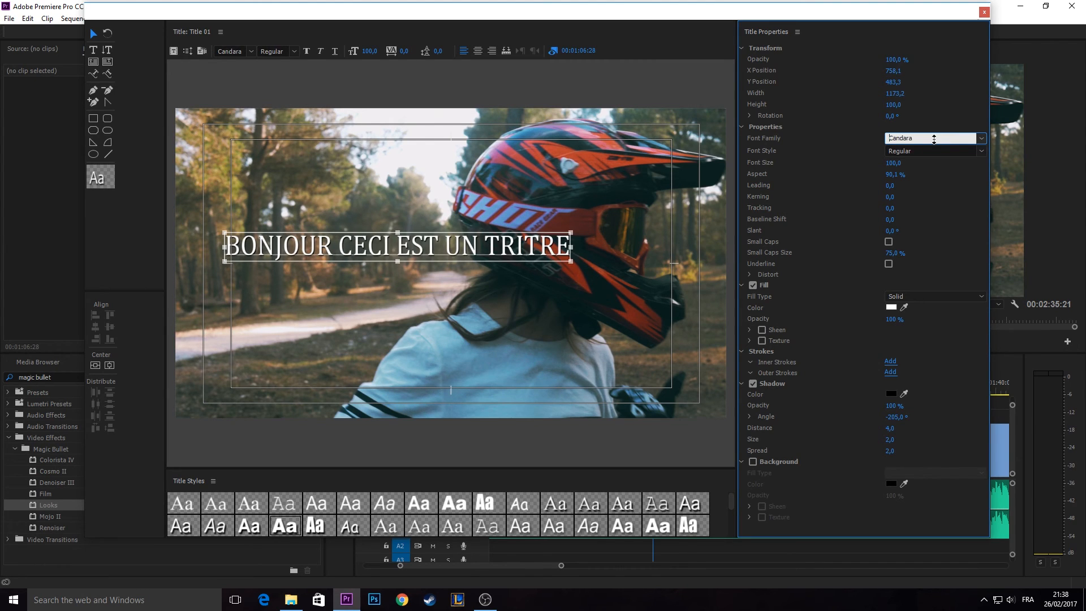
scroll(930, 137, down, 5)
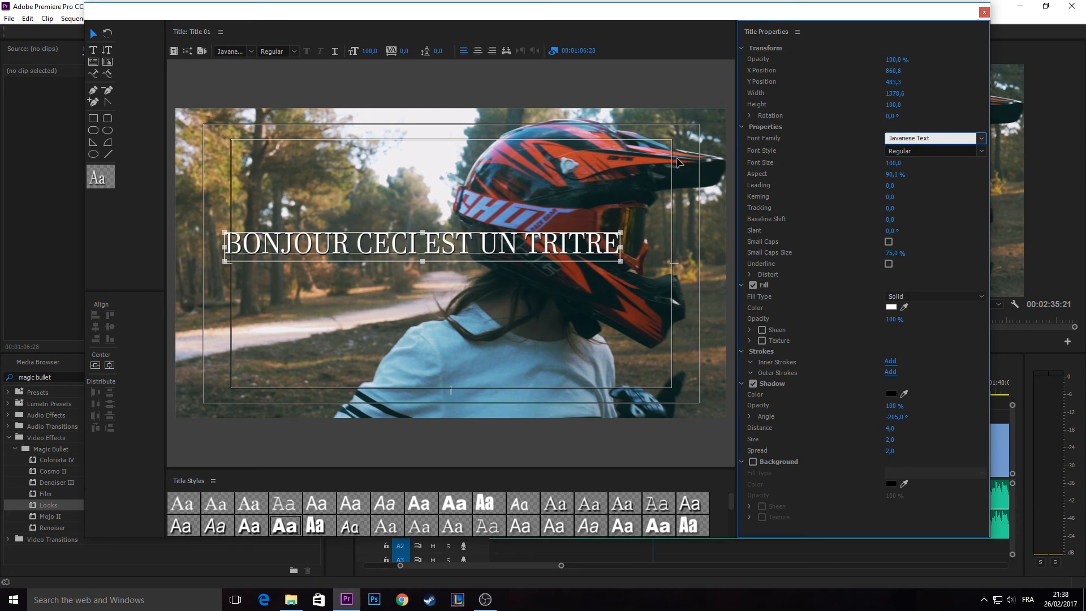
click(664, 187)
click(549, 249)
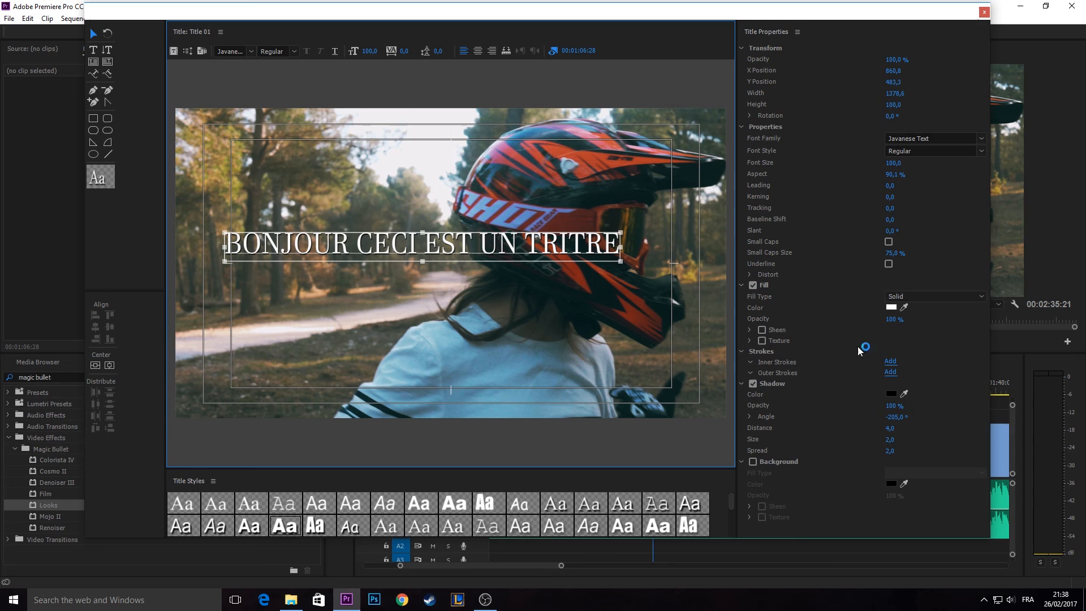
click(987, 16)
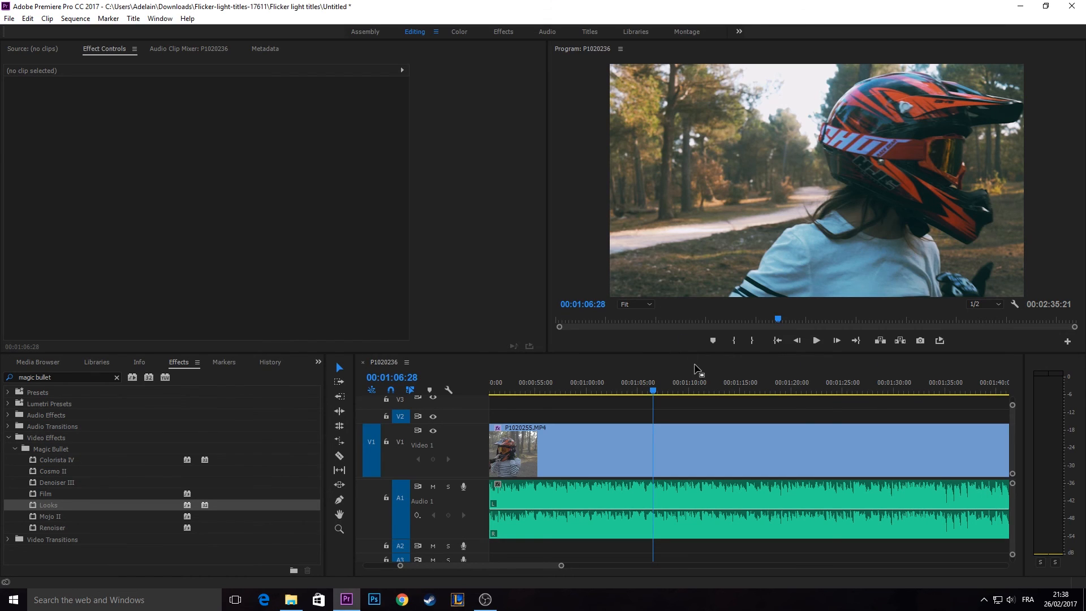